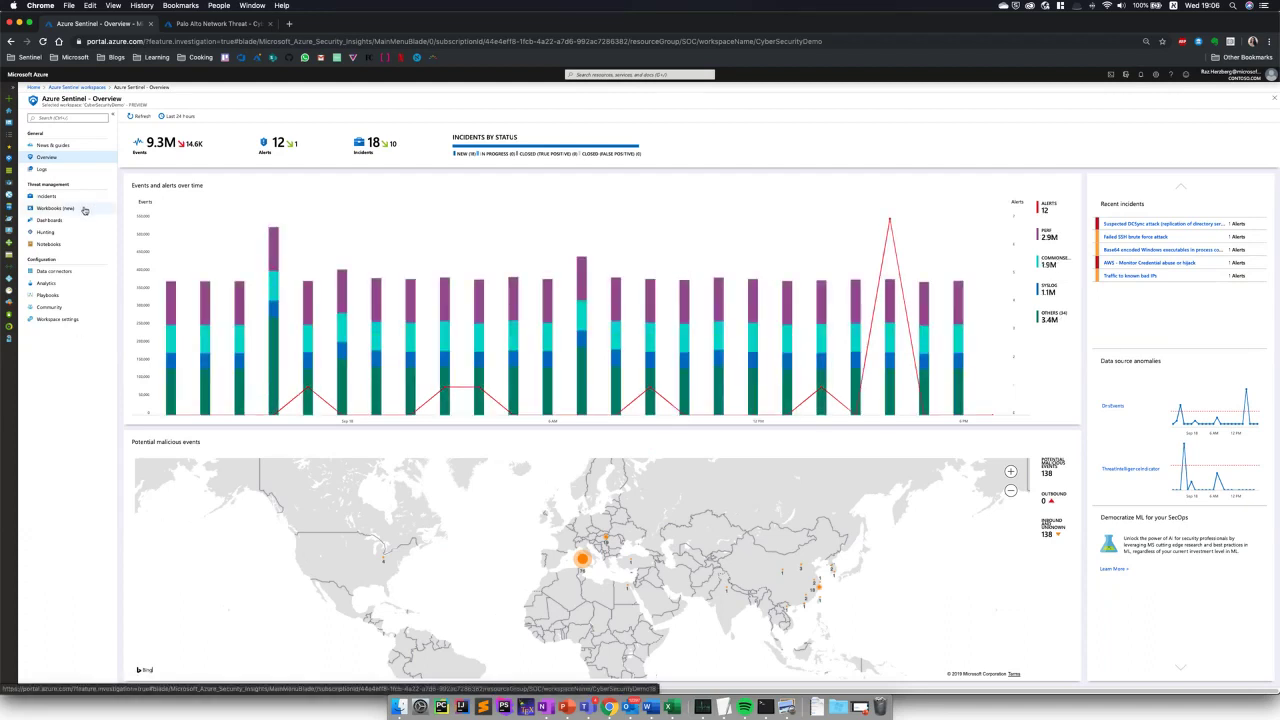
# Open the Azure Active Directory connector page from the workspace's data connectors and review its prerequisites and configuration.
pyautogui.click(67, 275)
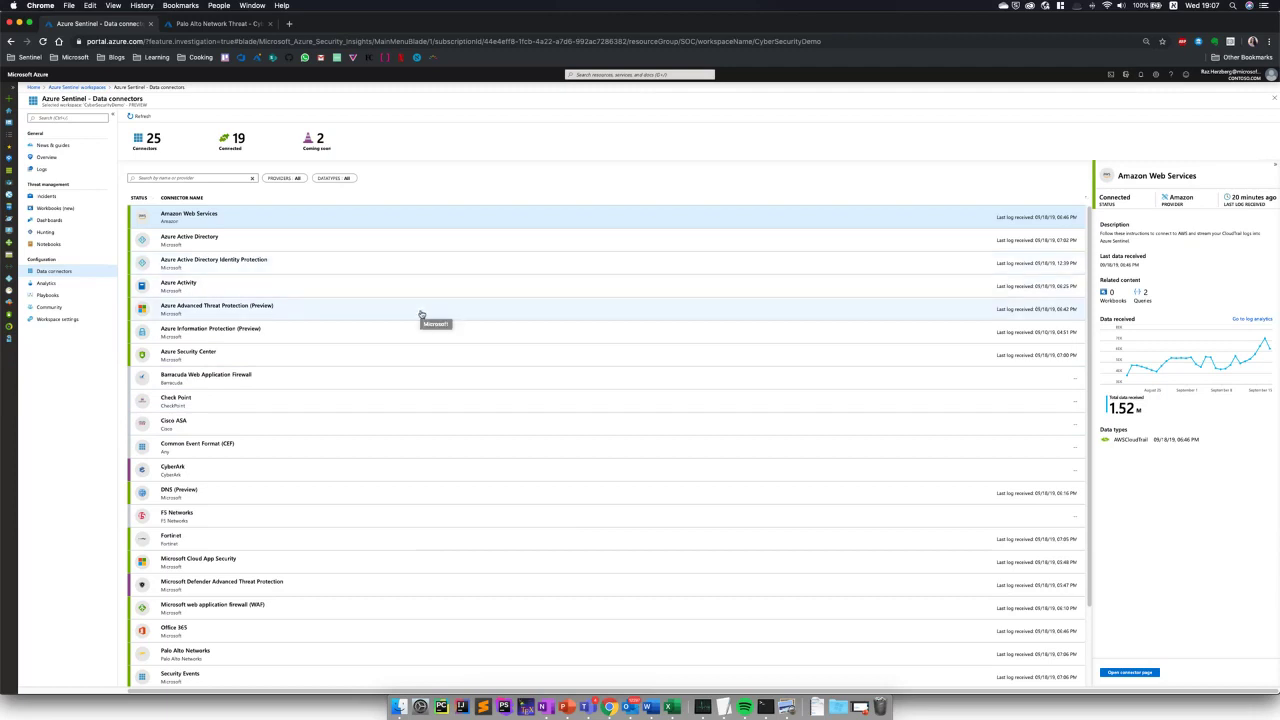
pyautogui.click(370, 251)
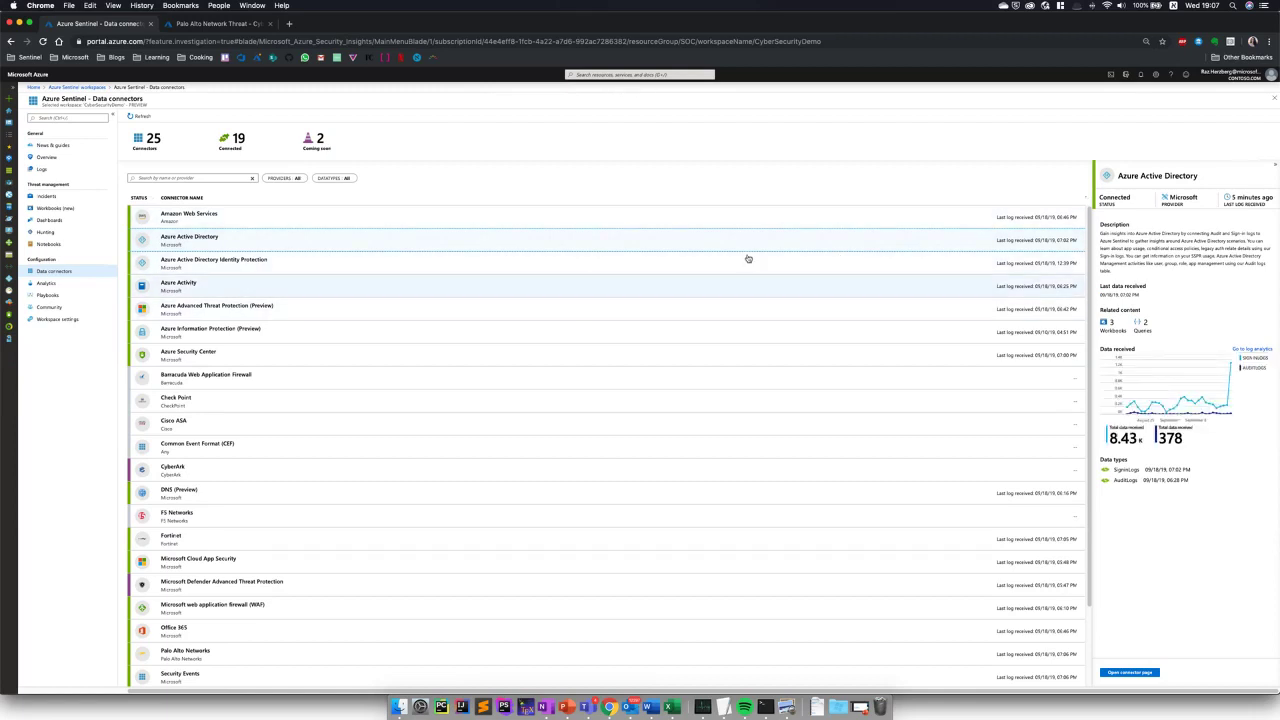
pyautogui.click(1152, 675)
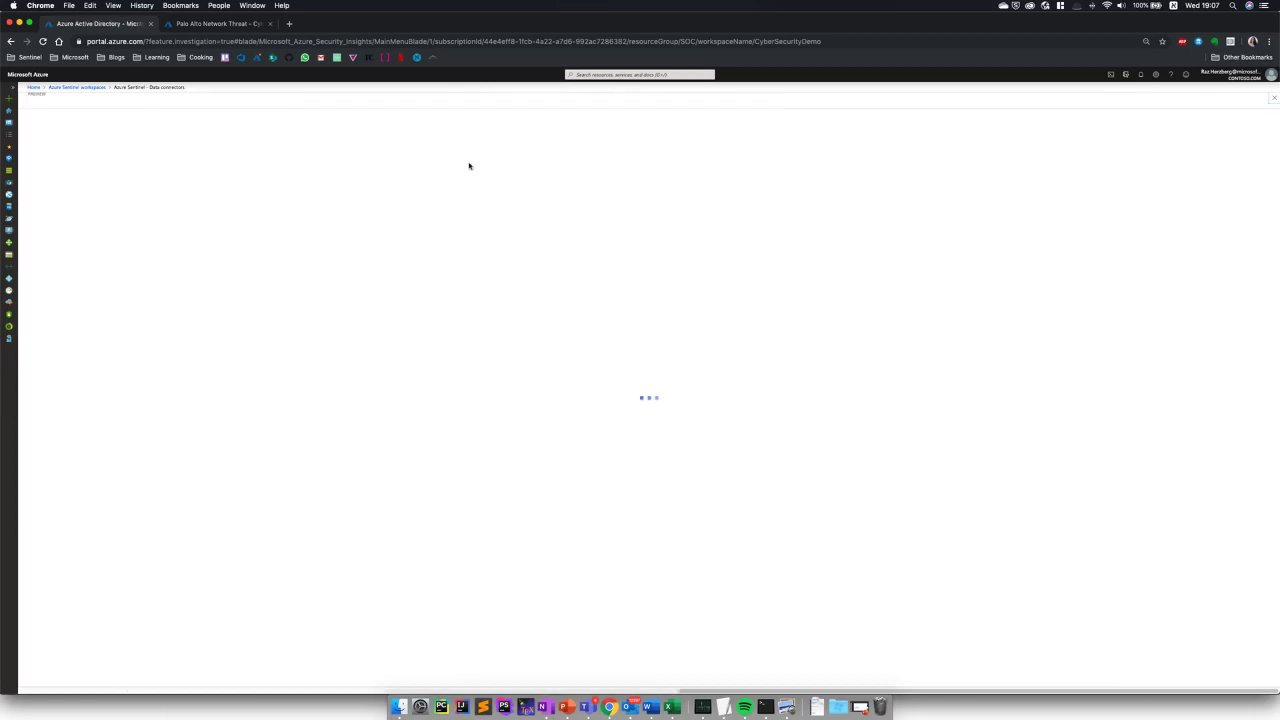
pyautogui.click(478, 274)
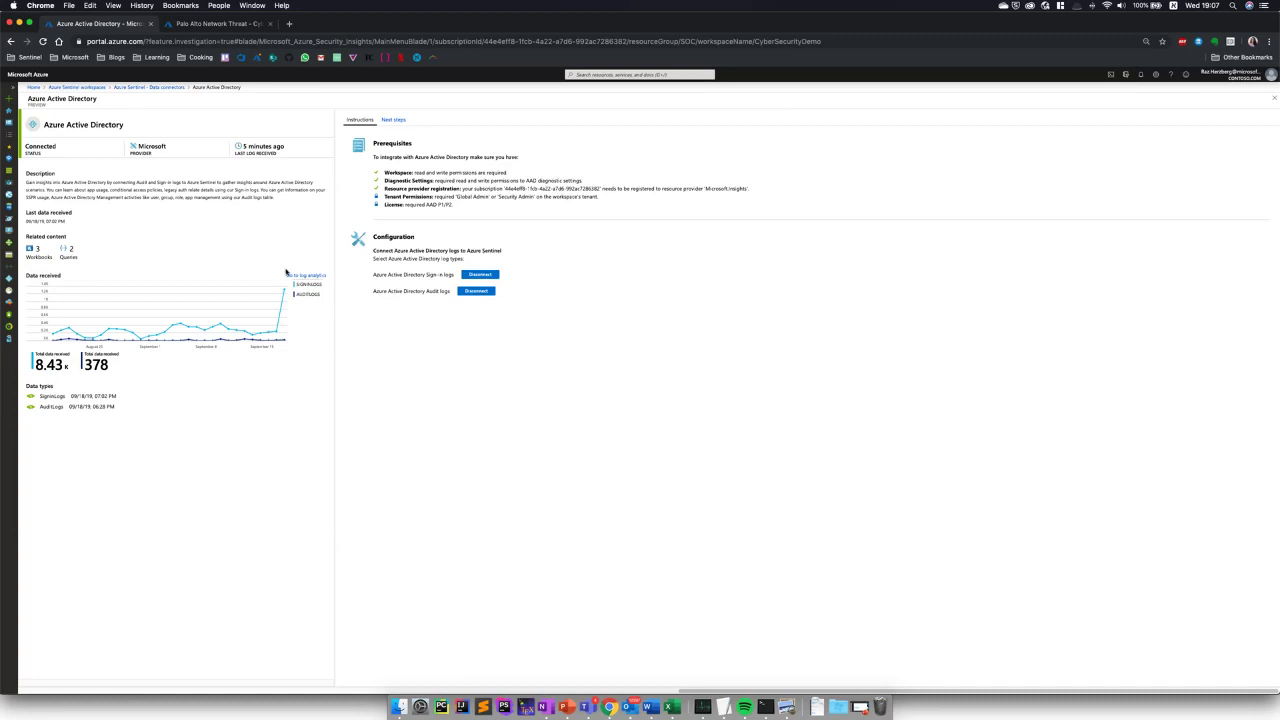
# Return to the data connectors list and look through the available connectors.
pyautogui.click(172, 88)
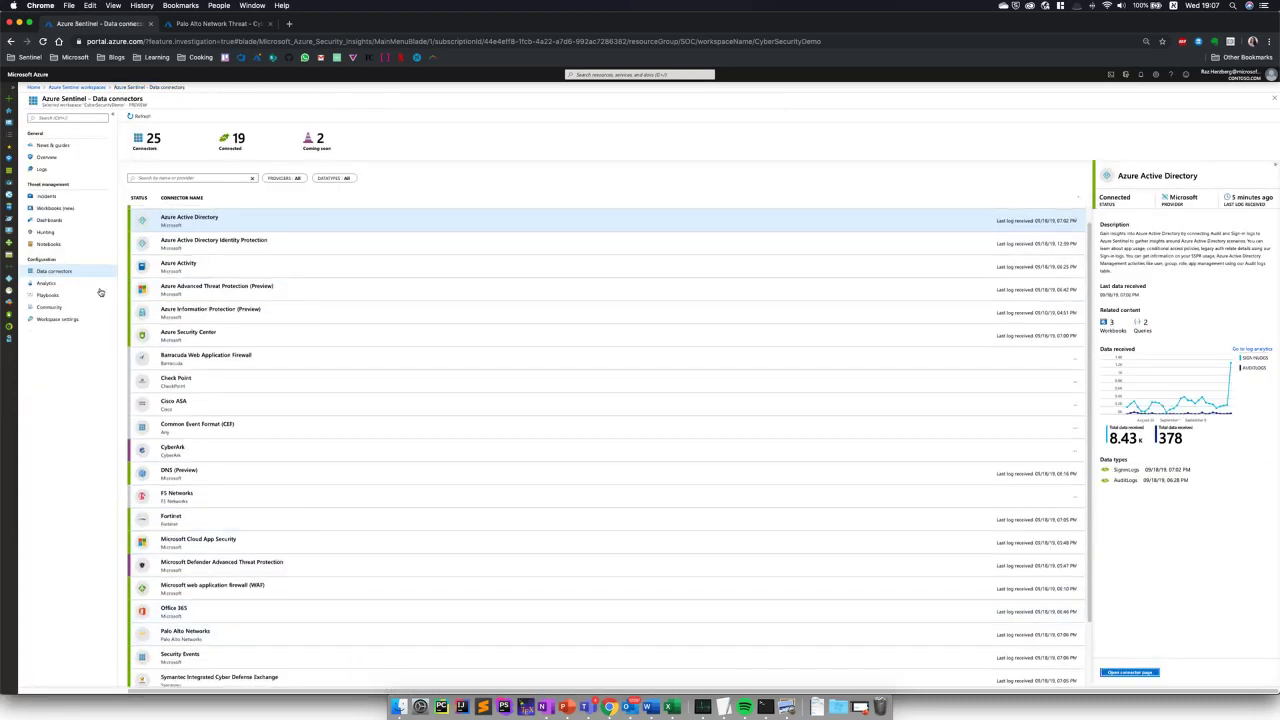
pyautogui.scroll(-3, 318, 635)
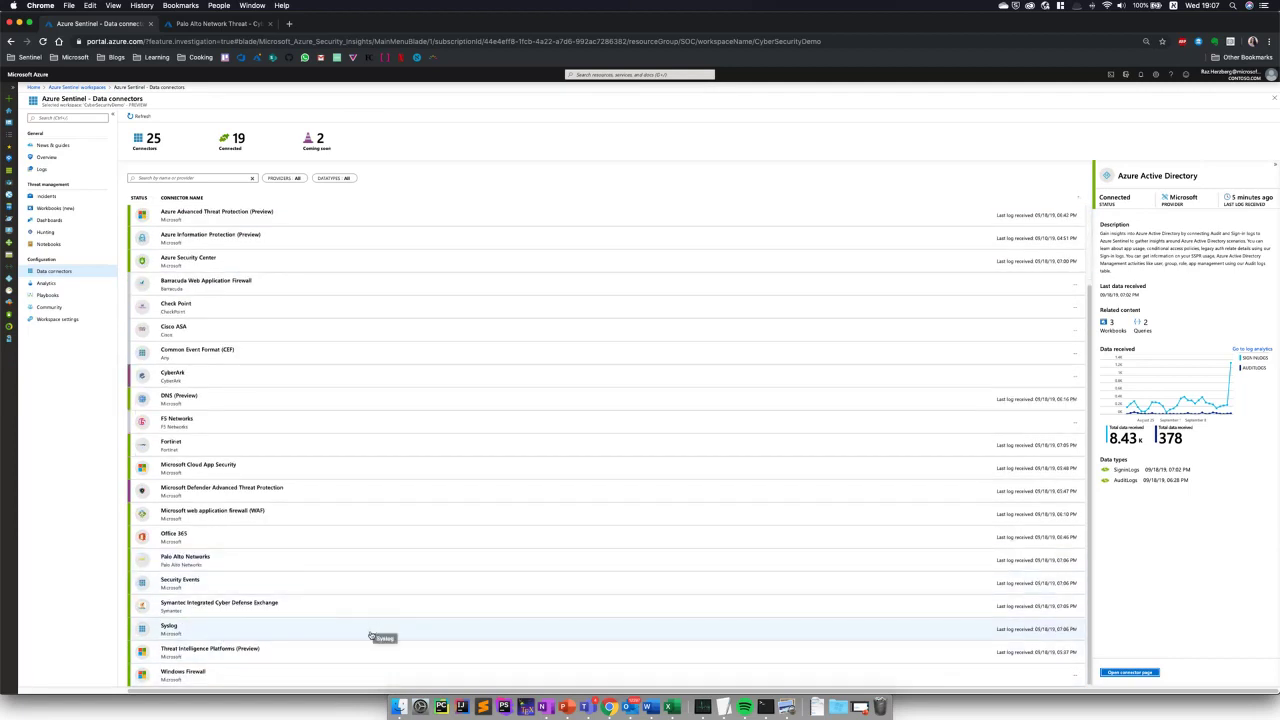
pyautogui.scroll(3, 527, 643)
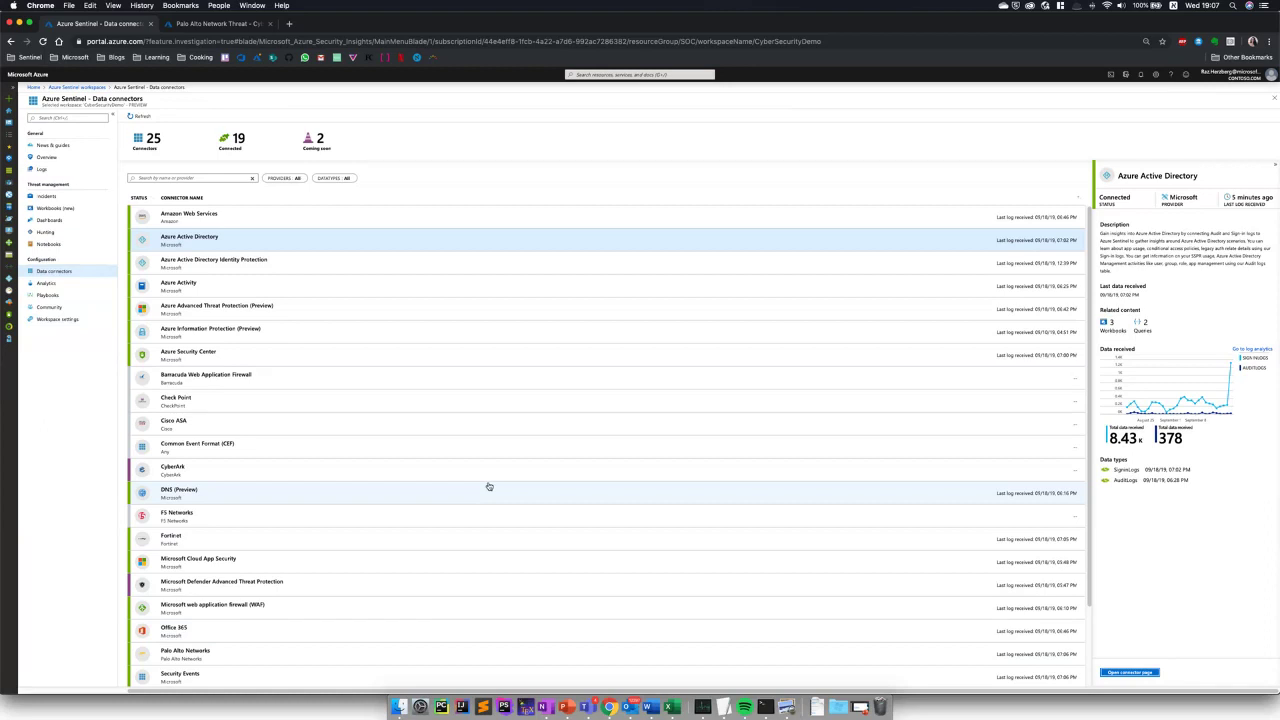
# Find the Palo Alto Network Threat template among the workbooks and view its workbook.
pyautogui.click(60, 208)
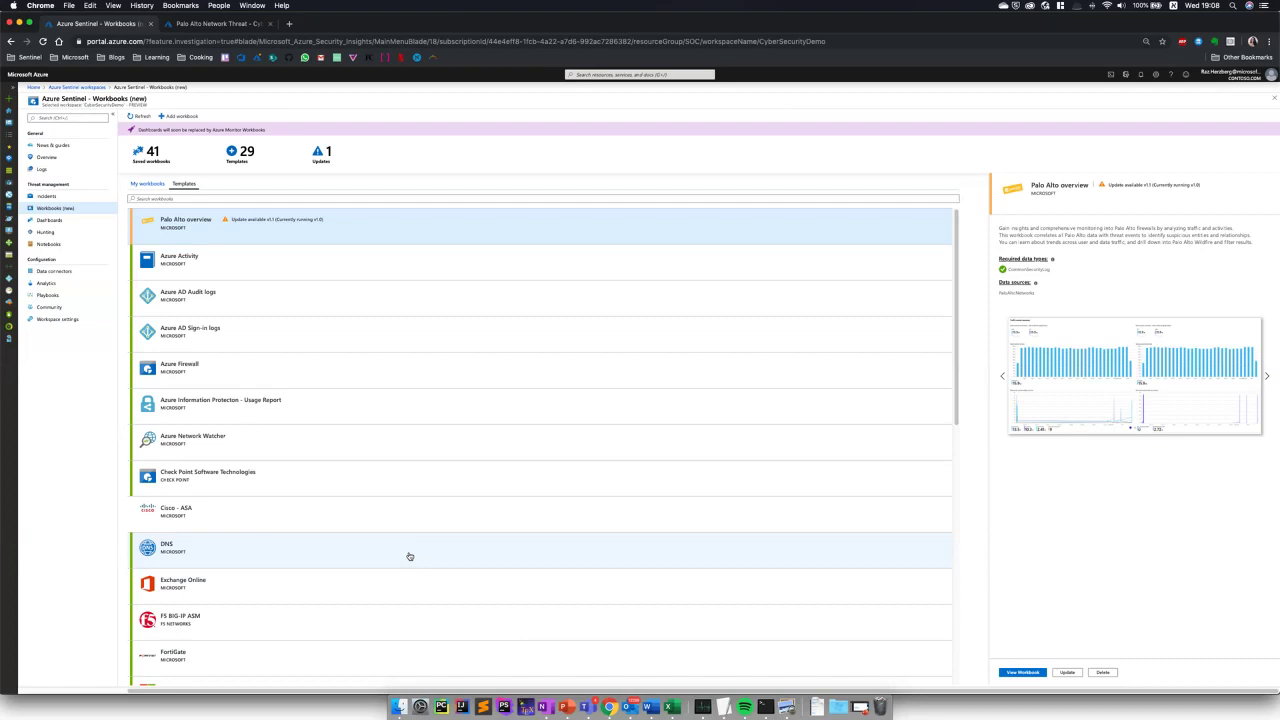
pyautogui.scroll(-5, 449, 574)
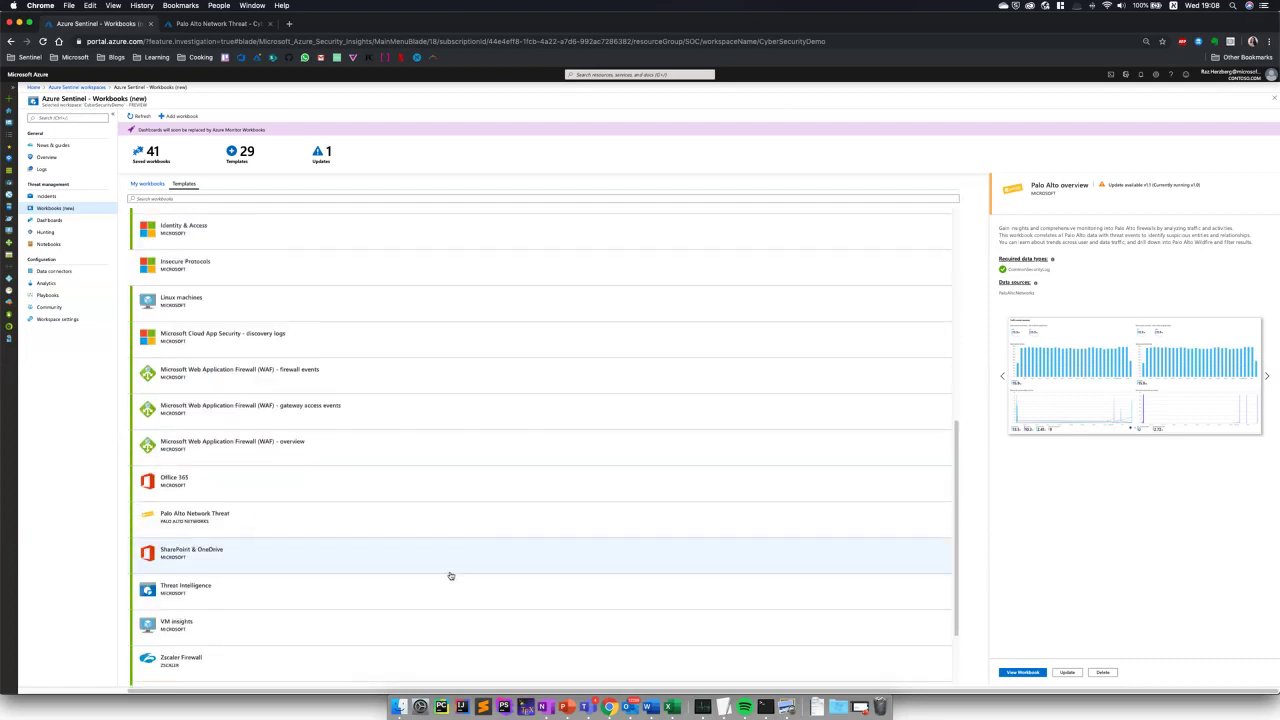
pyautogui.scroll(-2, 405, 565)
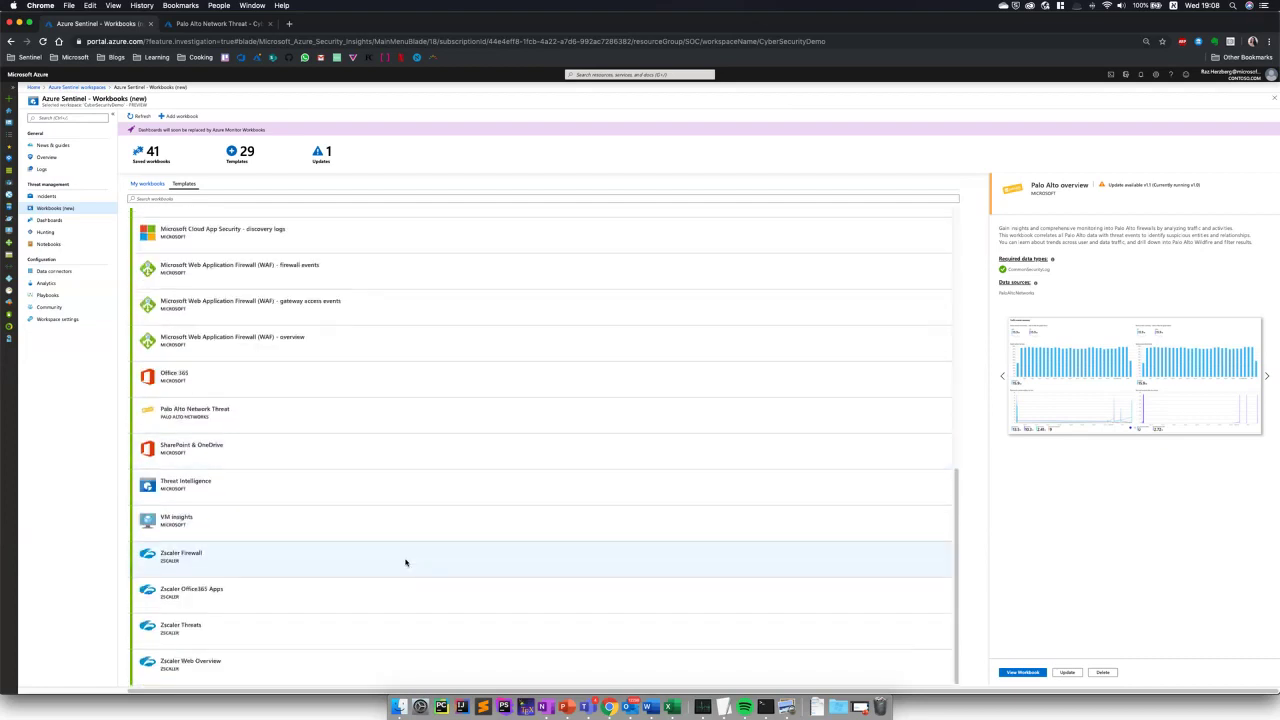
pyautogui.scroll(2, 404, 568)
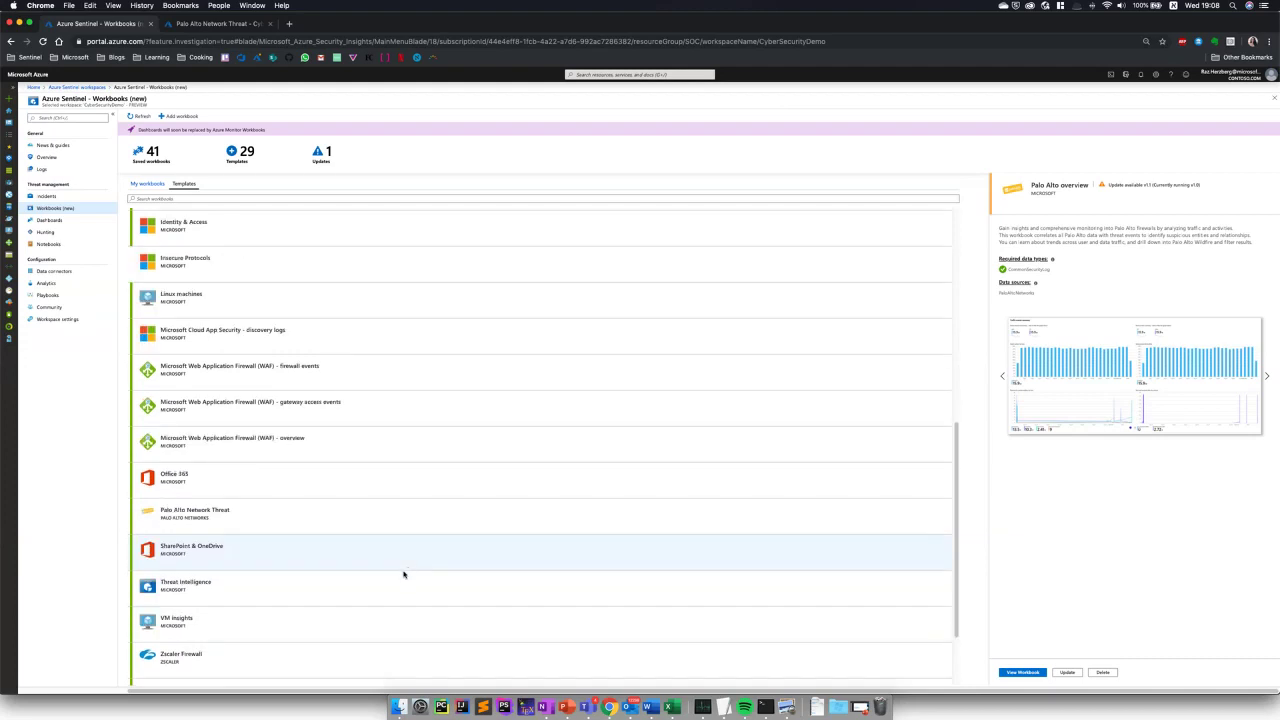
pyautogui.click(266, 518)
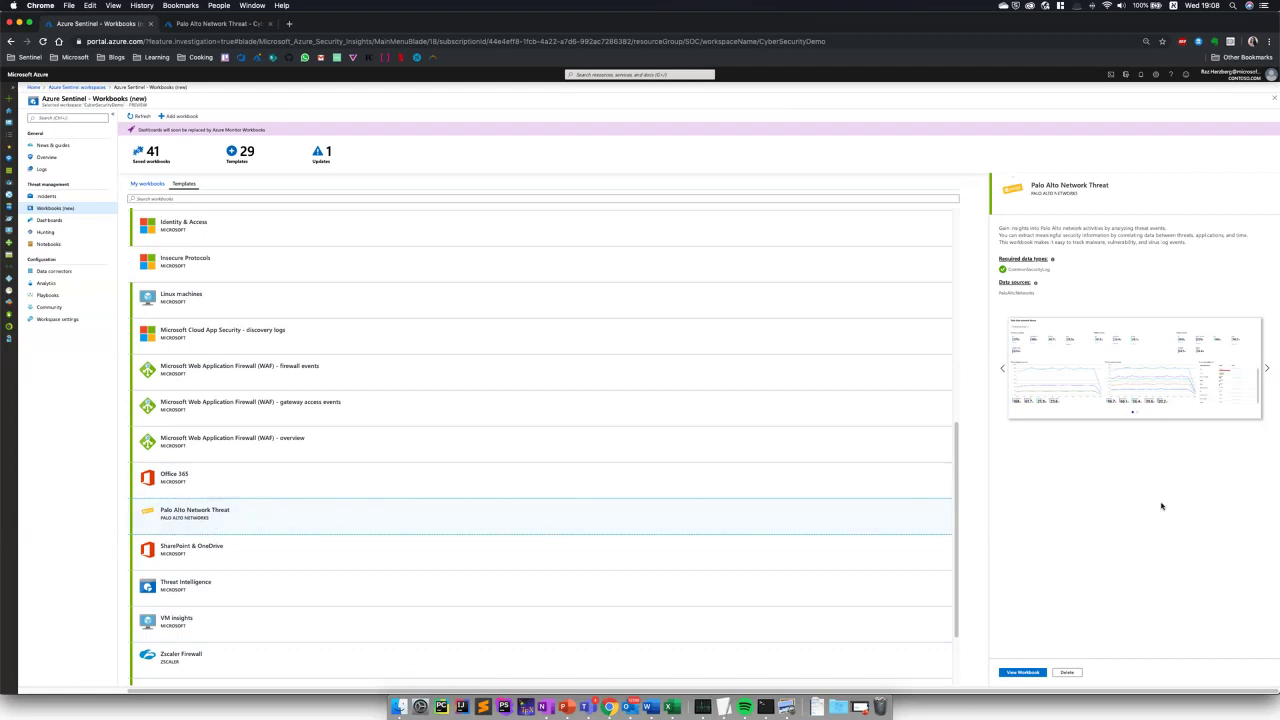
pyautogui.click(1022, 672)
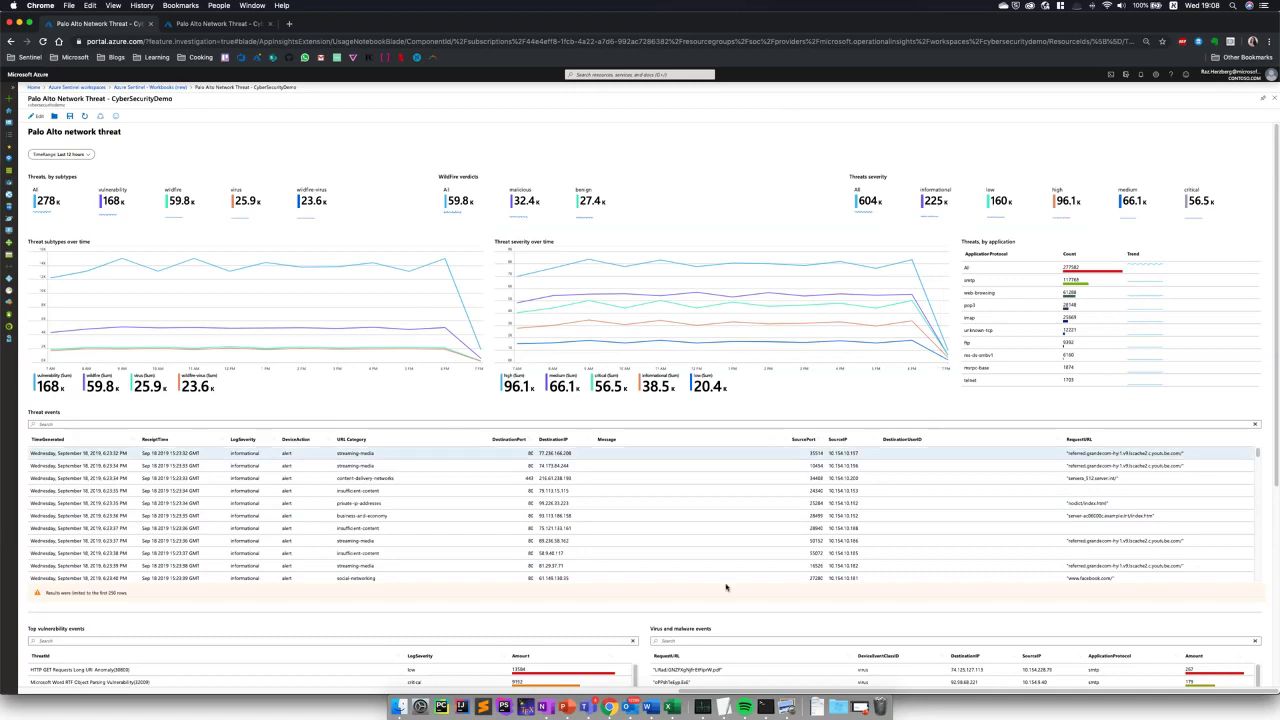
# Review the Palo Alto network threat workbook's charts and event tables, and select the malicious WildFire verdict.
pyautogui.scroll(-5, 729, 617)
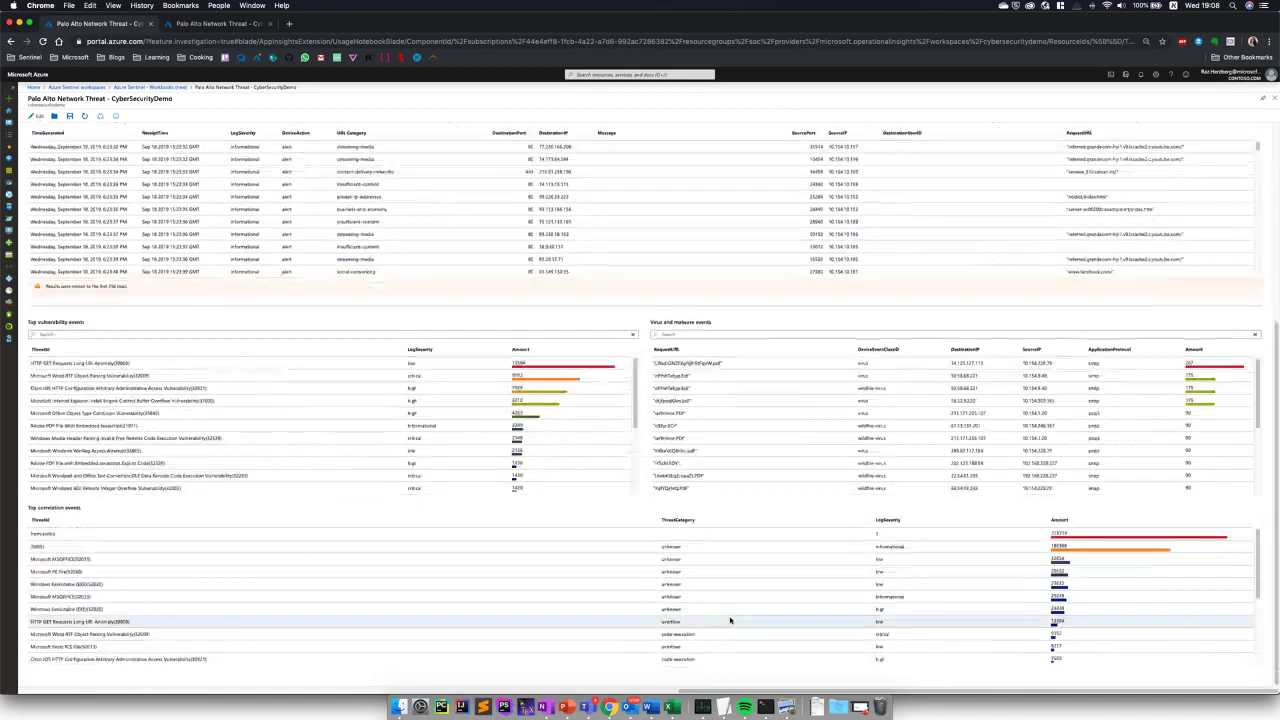
pyautogui.scroll(5, 730, 621)
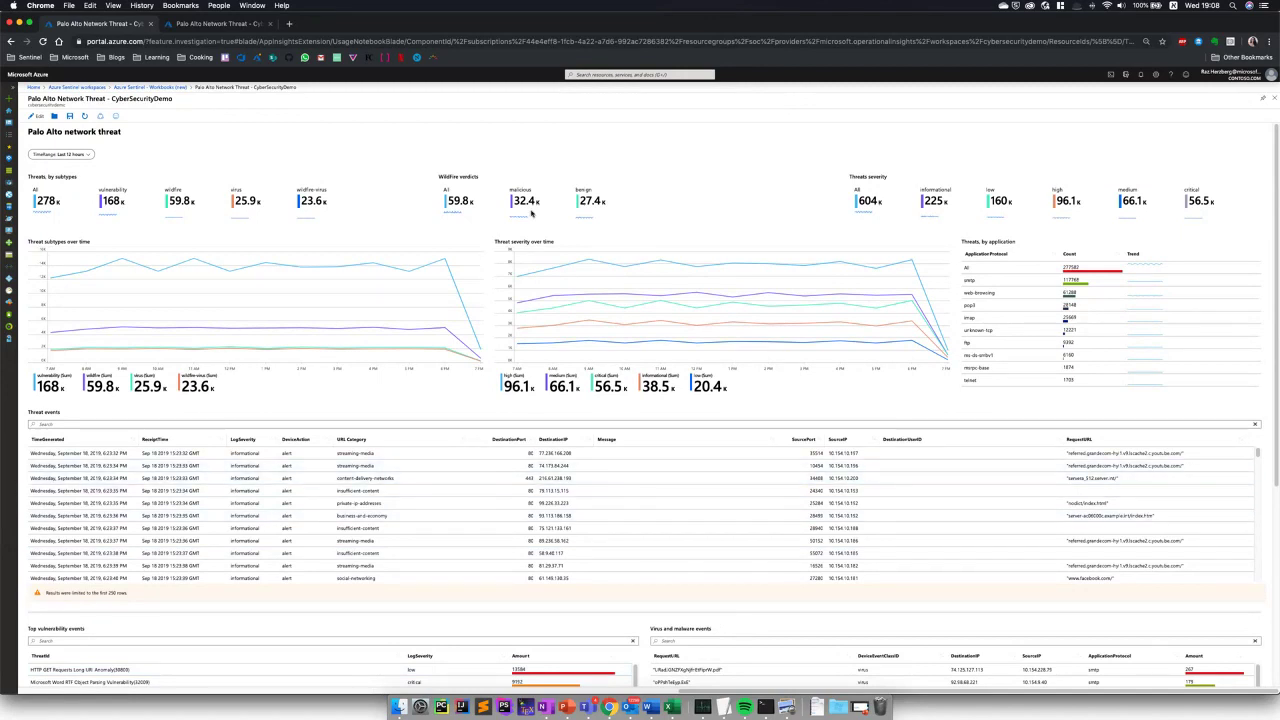
pyautogui.moveTo(372, 267)
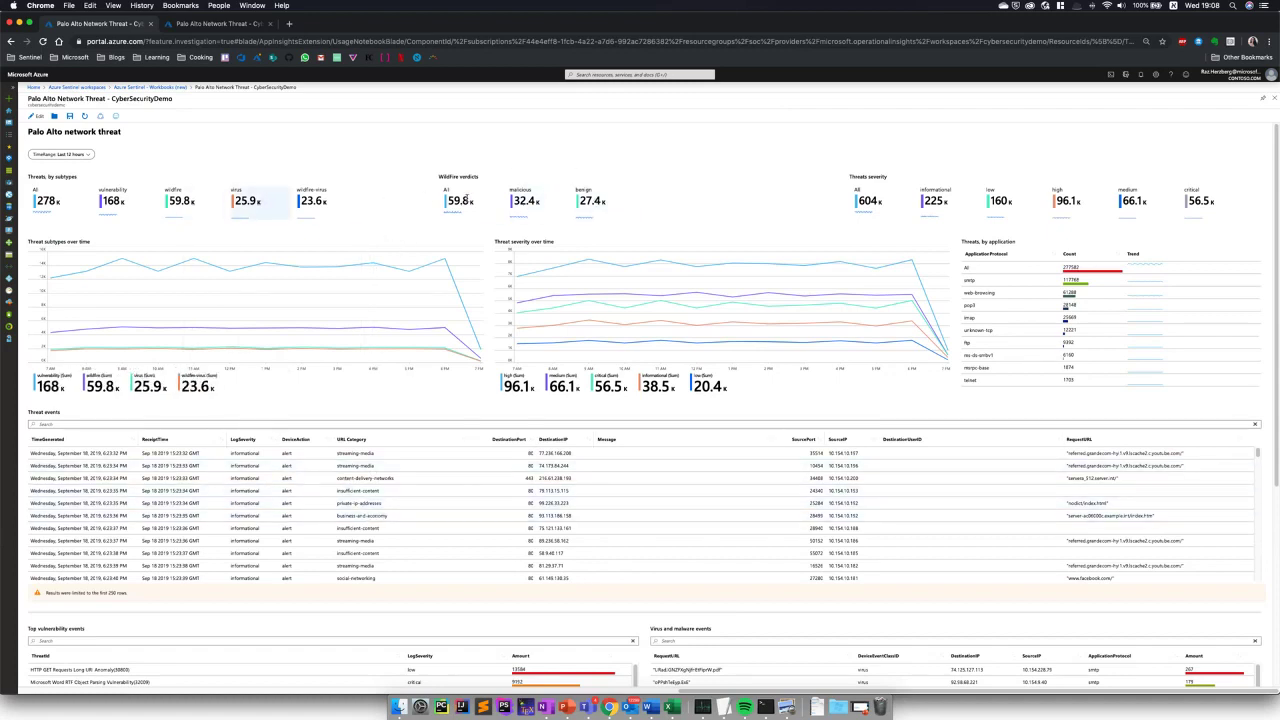
pyautogui.click(541, 202)
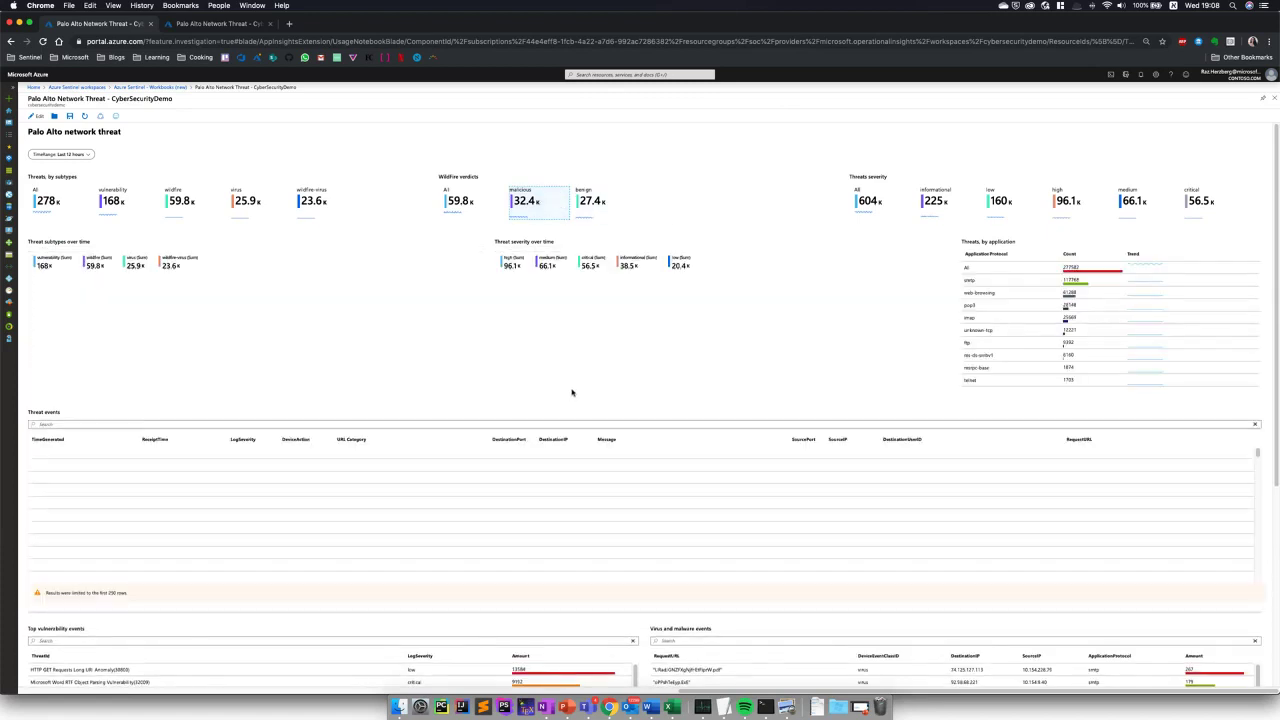
pyautogui.scroll(-2, 505, 630)
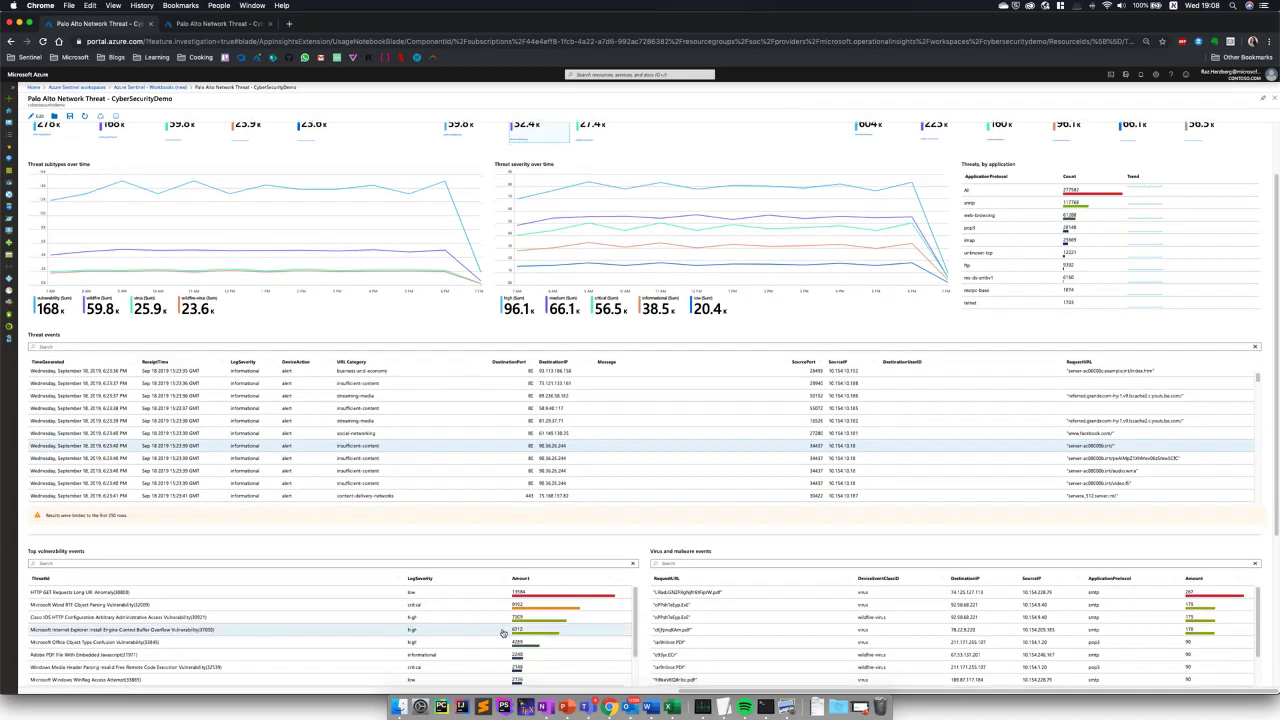
# Search the top vulnerability events for "cve", clear the search and look through the full list of vulnerabilities.
pyautogui.scroll(-3, 503, 632)
pyautogui.click(122, 424)
pyautogui.write('cve')
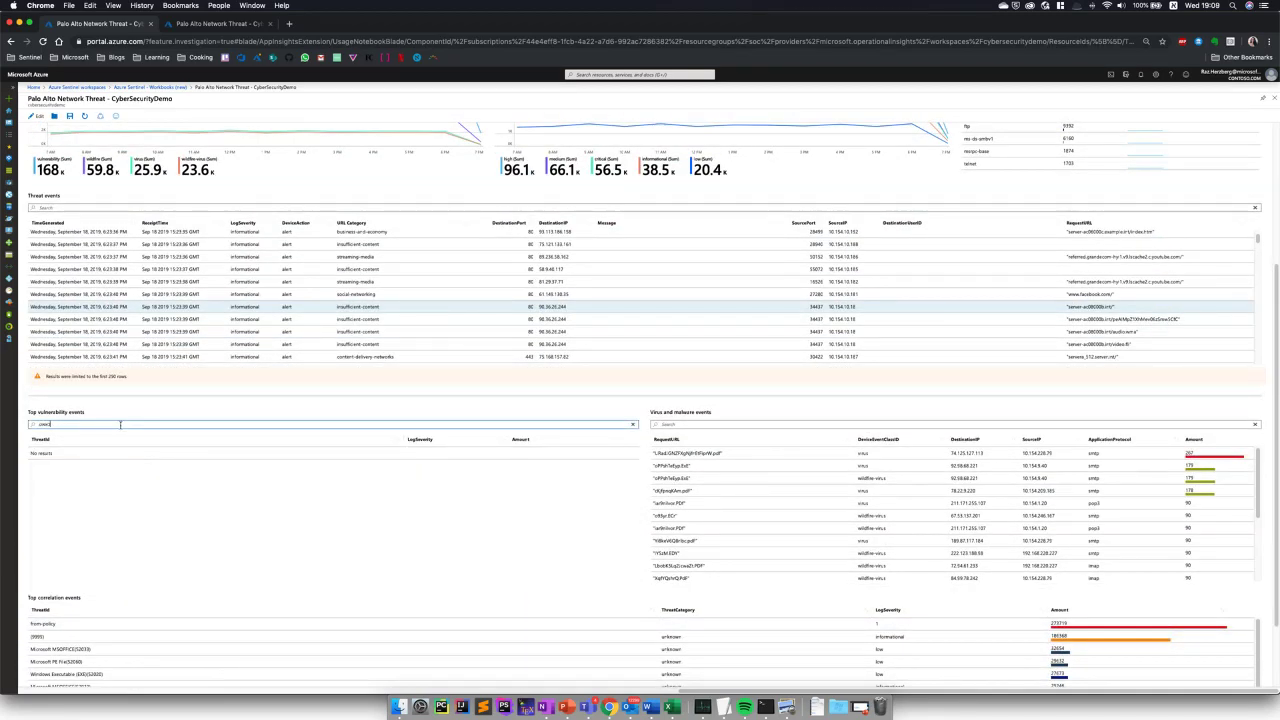
pyautogui.press('BackSpace')
pyautogui.press('BackSpace')
pyautogui.press('BackSpace')
pyautogui.press('BackSpace')
pyautogui.scroll(-3, 514, 506)
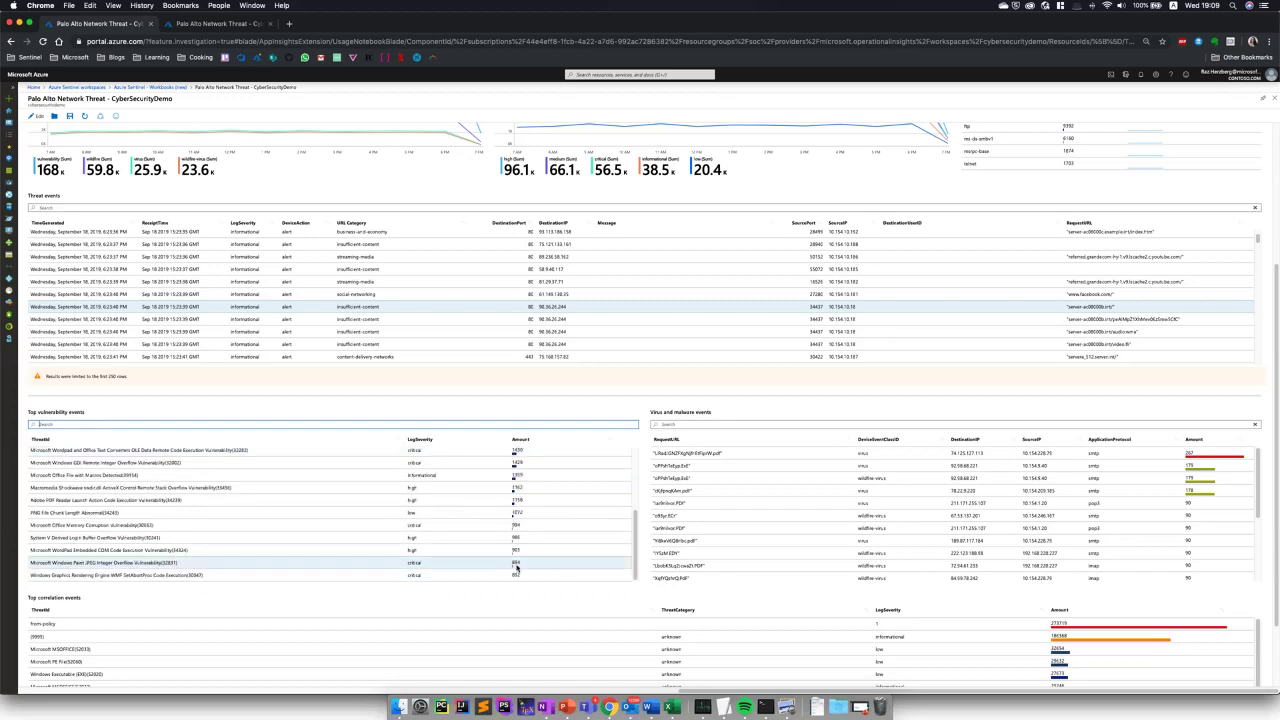
pyautogui.scroll(-2, 557, 611)
pyautogui.scroll(5, 554, 603)
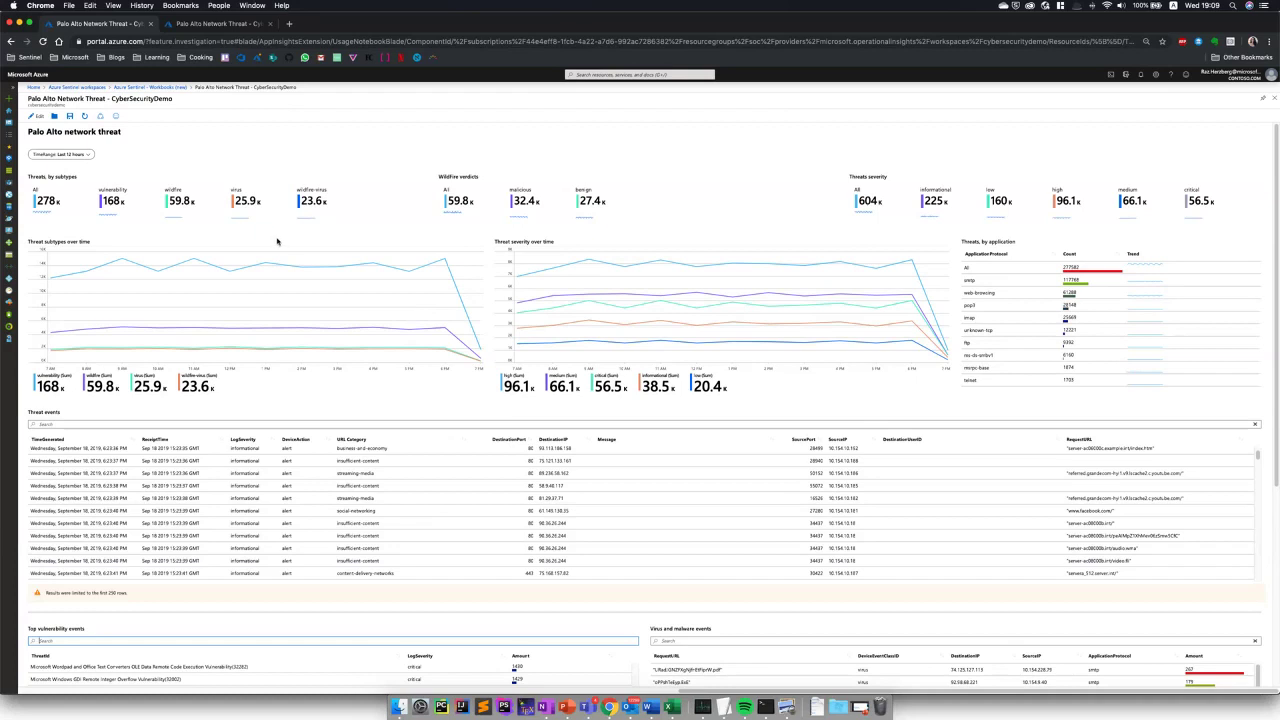
# Leave the workbook for the analytics rule templates and examine their severities, rule types, required data sources and tactics.
pyautogui.click(138, 88)
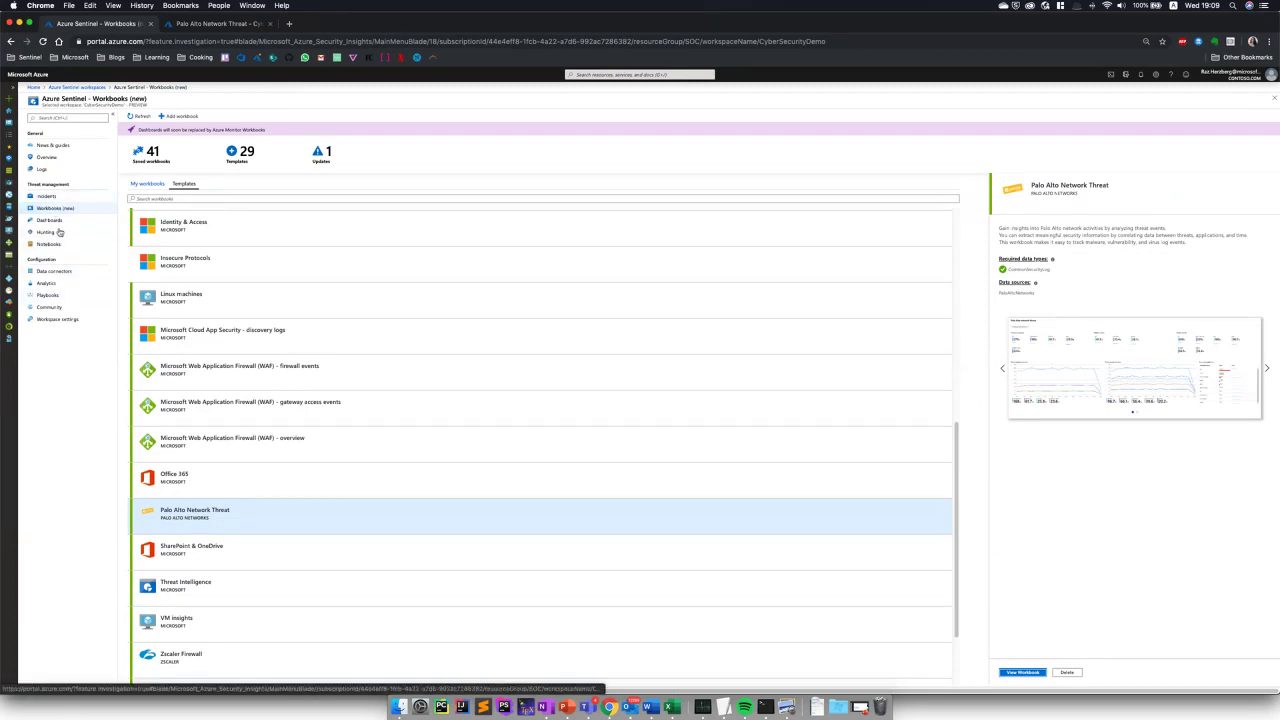
pyautogui.click(46, 283)
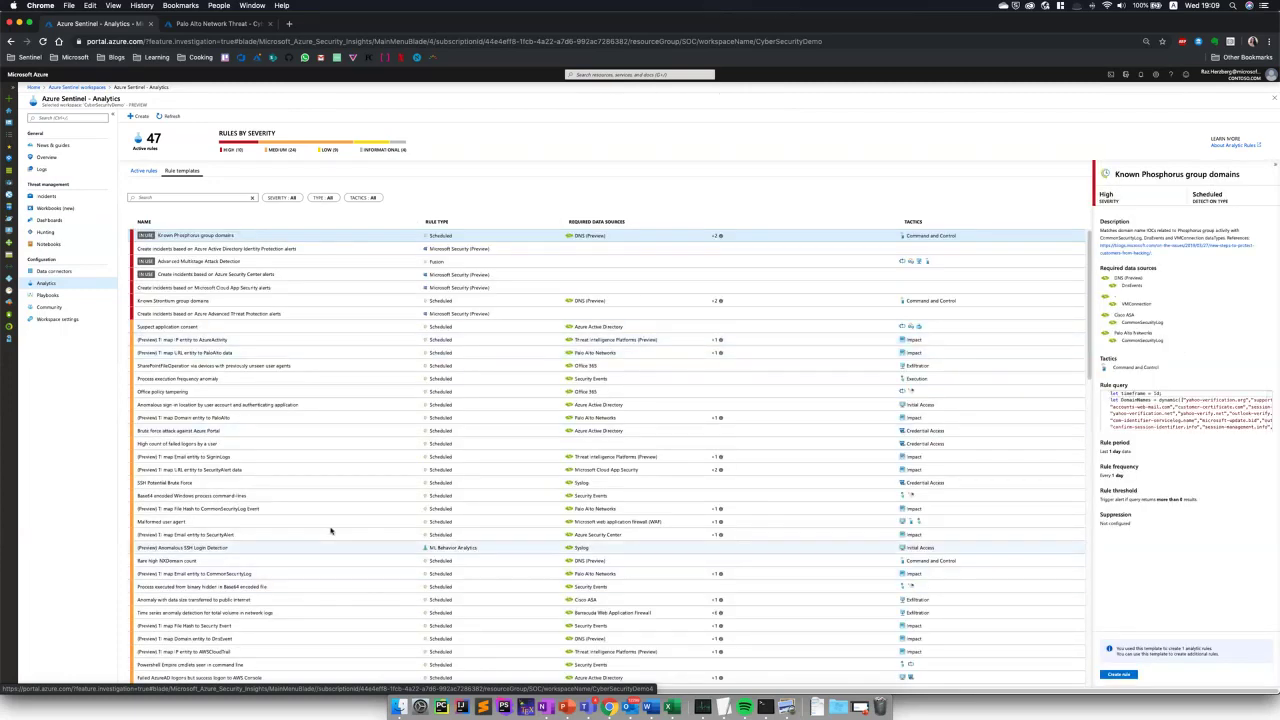
pyautogui.scroll(-2, 1128, 418)
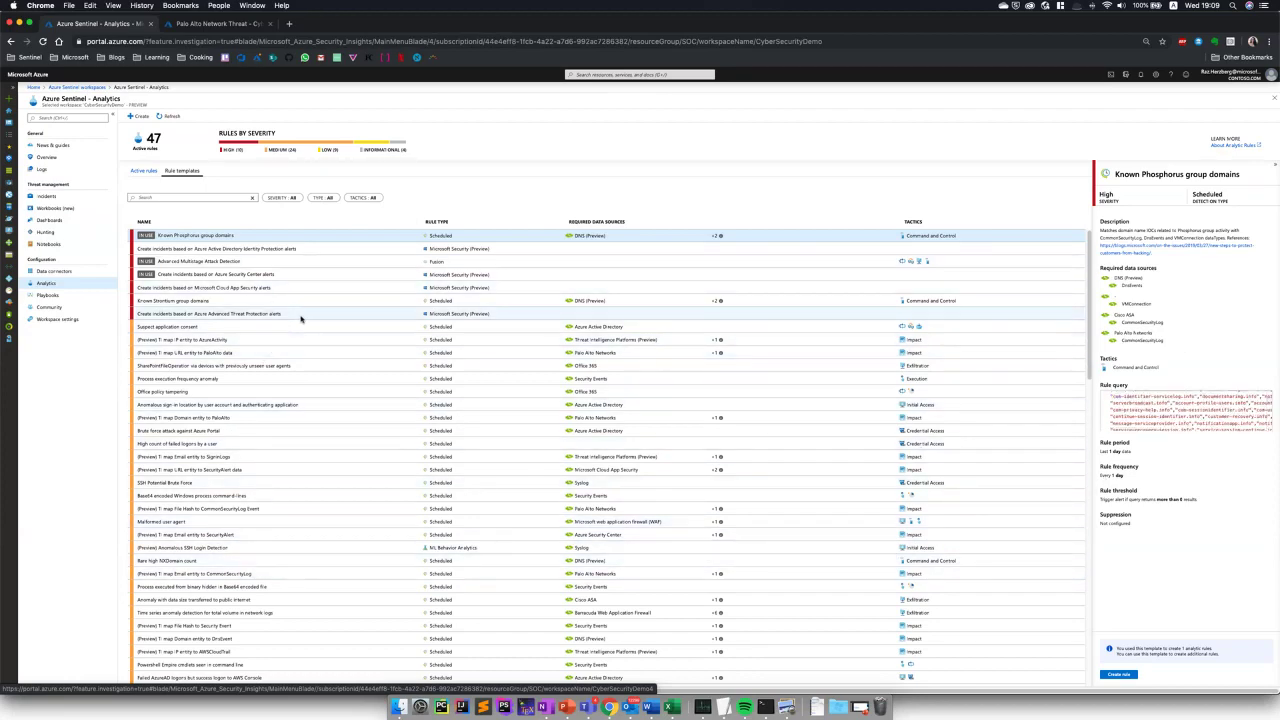
pyautogui.scroll(-10, 298, 360)
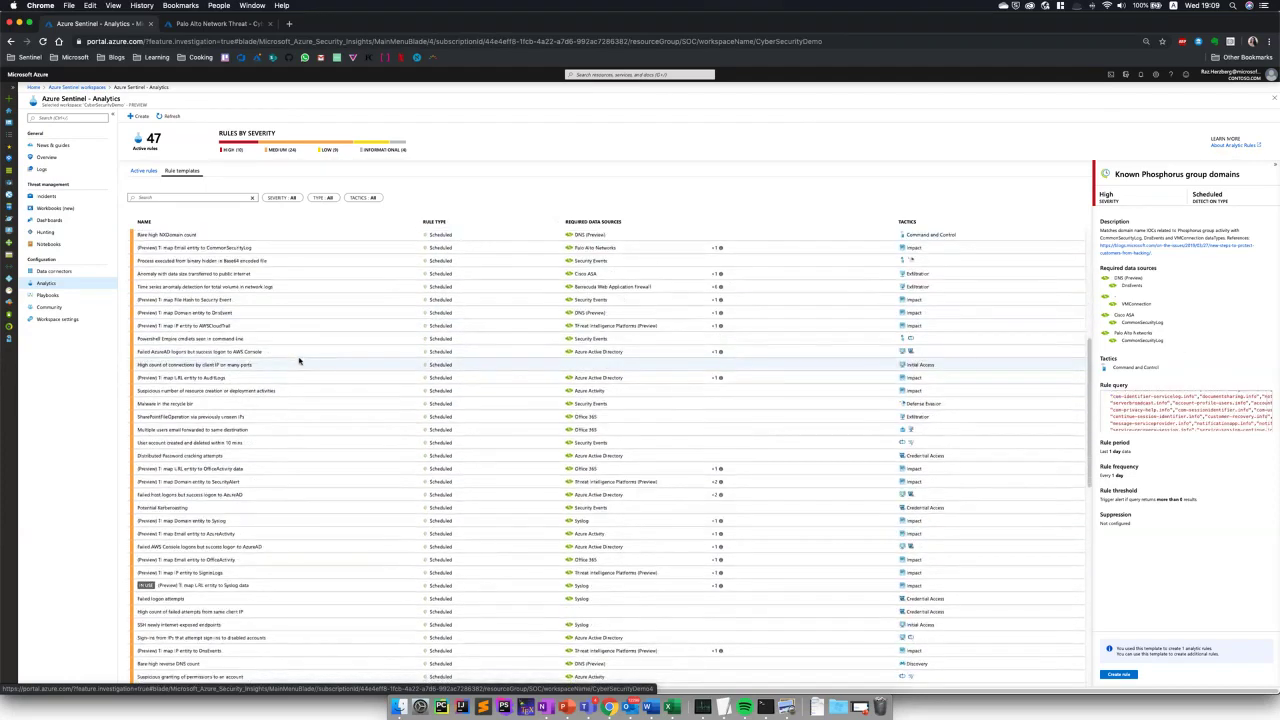
pyautogui.scroll(15, 298, 360)
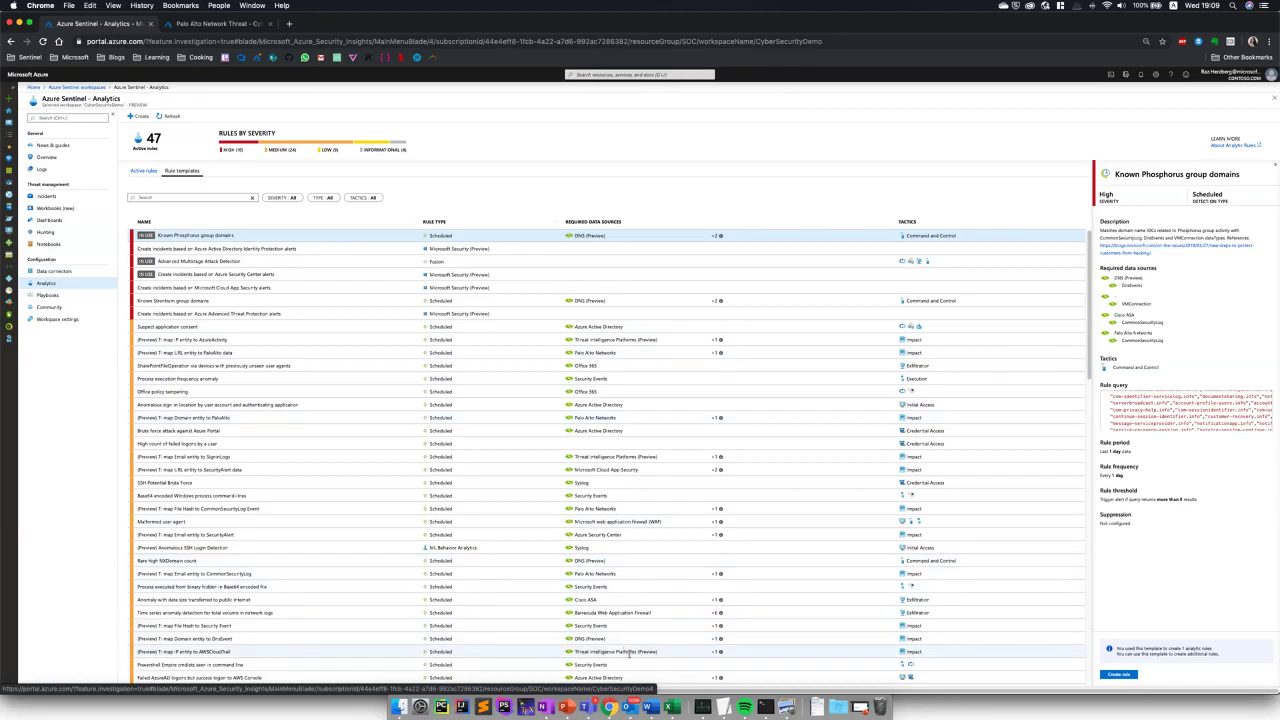
pyautogui.scroll(-3, 600, 640)
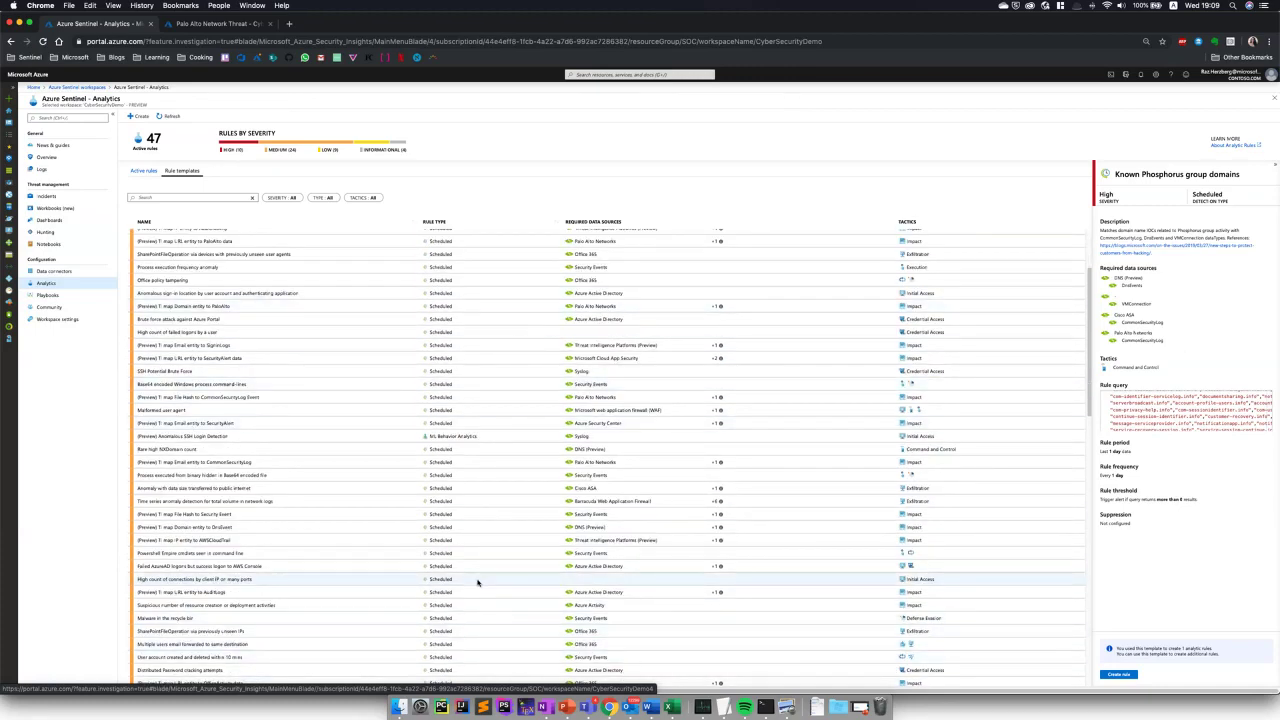
pyautogui.scroll(3, 478, 582)
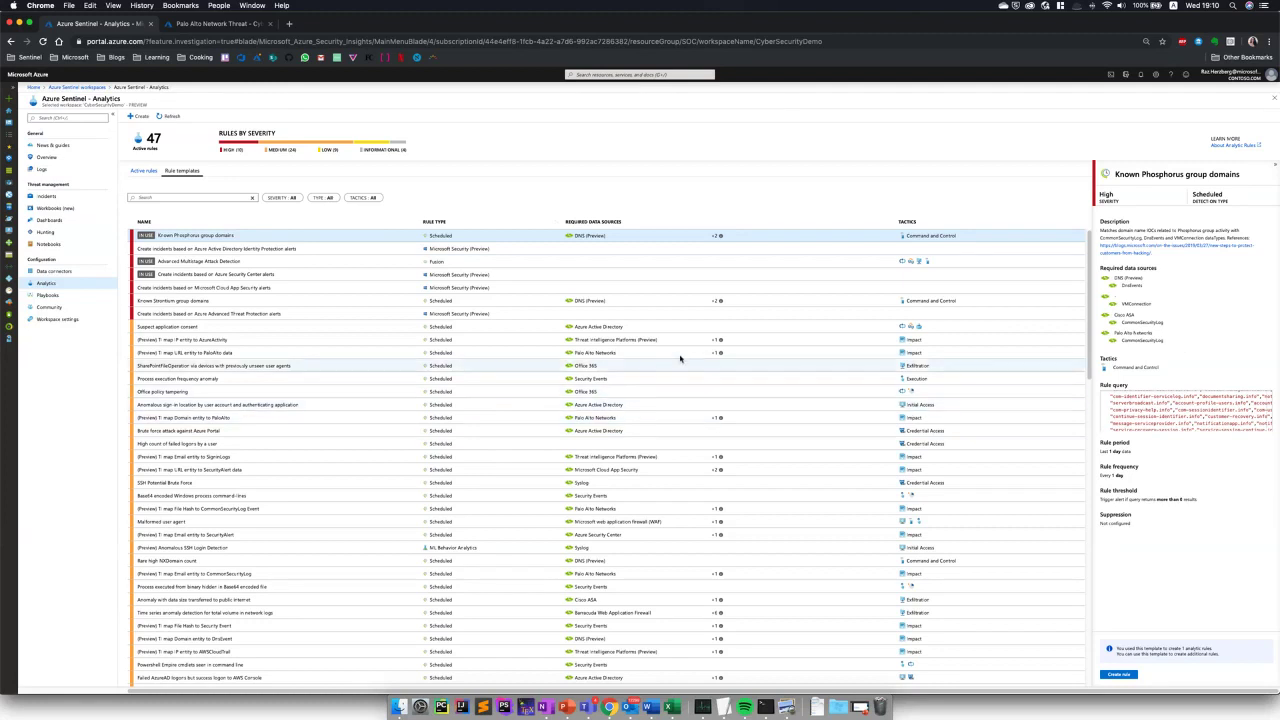
pyautogui.scroll(-10, 716, 520)
pyautogui.scroll(4, 712, 520)
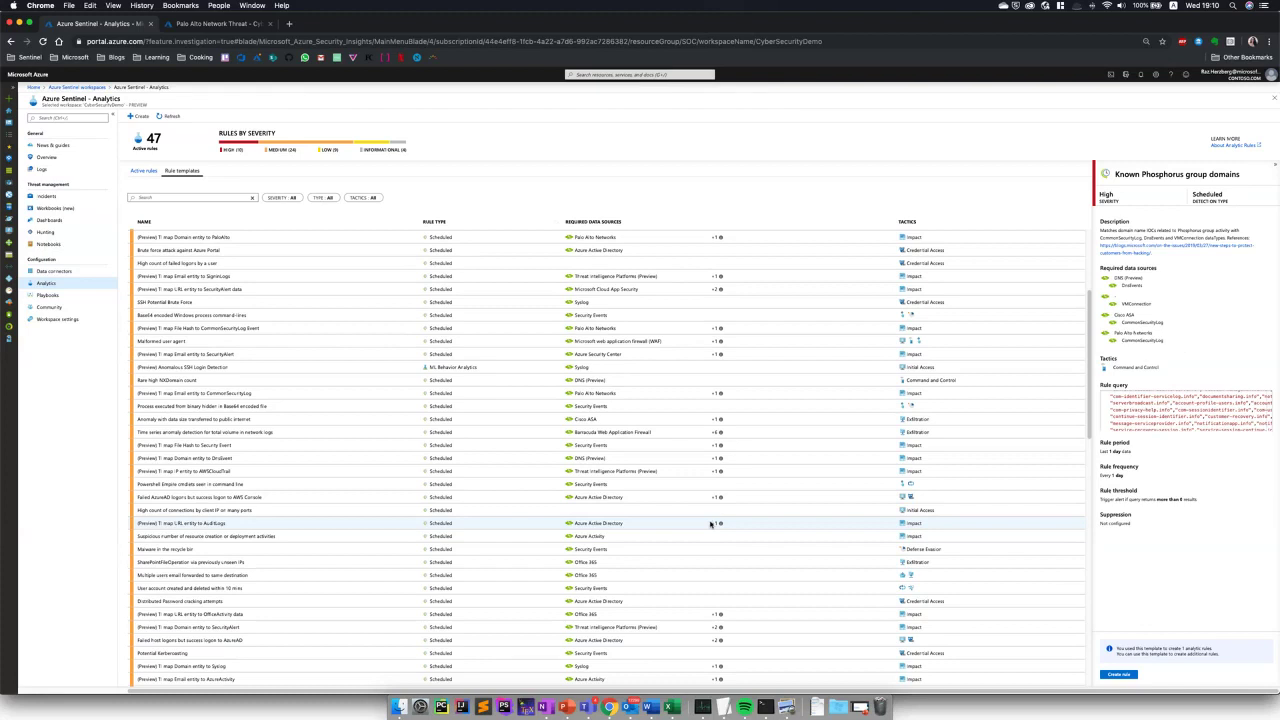
pyautogui.scroll(2, 711, 524)
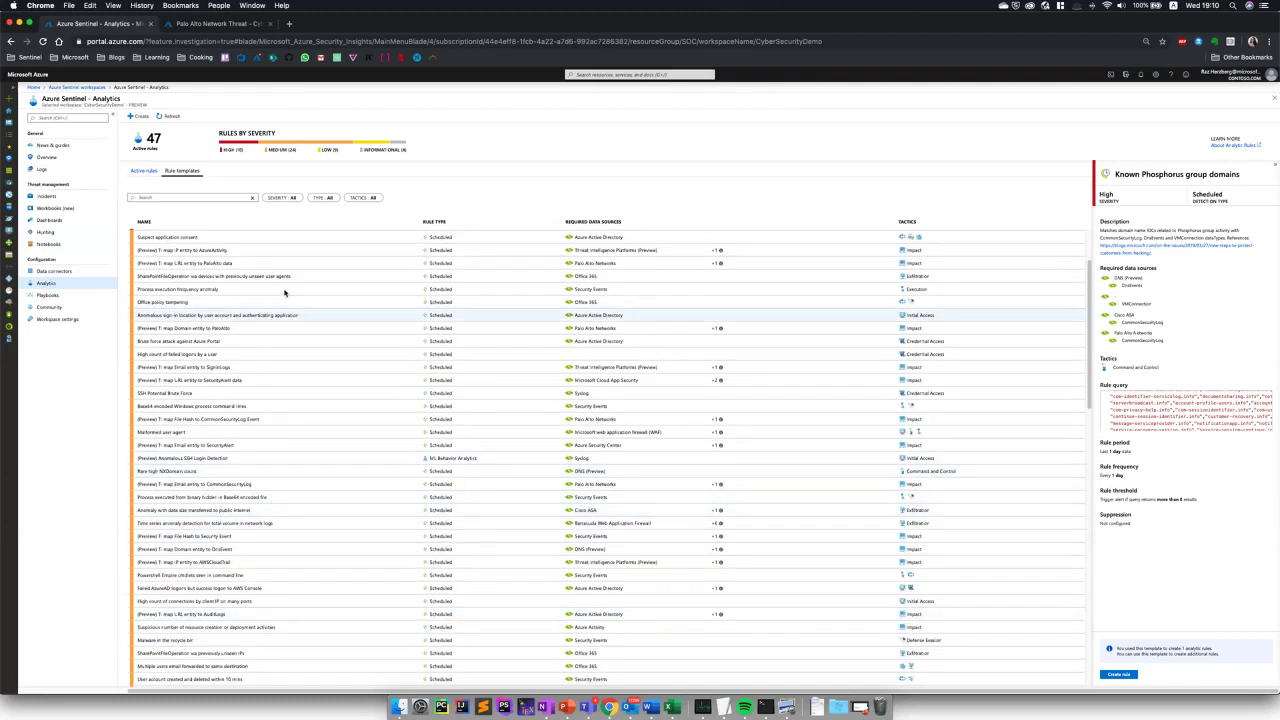
pyautogui.scroll(4, 290, 290)
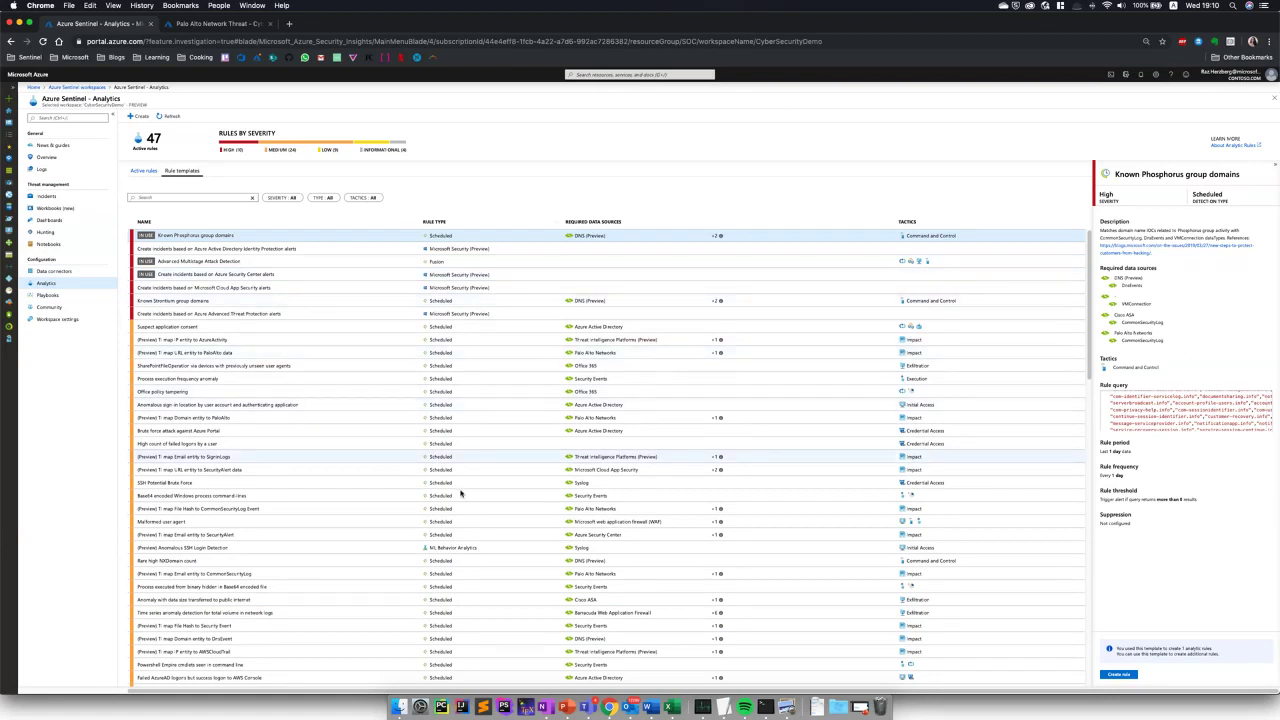
# Start a new analytics rule from the Known Phosphorus group domains template and reset the browser zoom to its default.
pyautogui.click(392, 240)
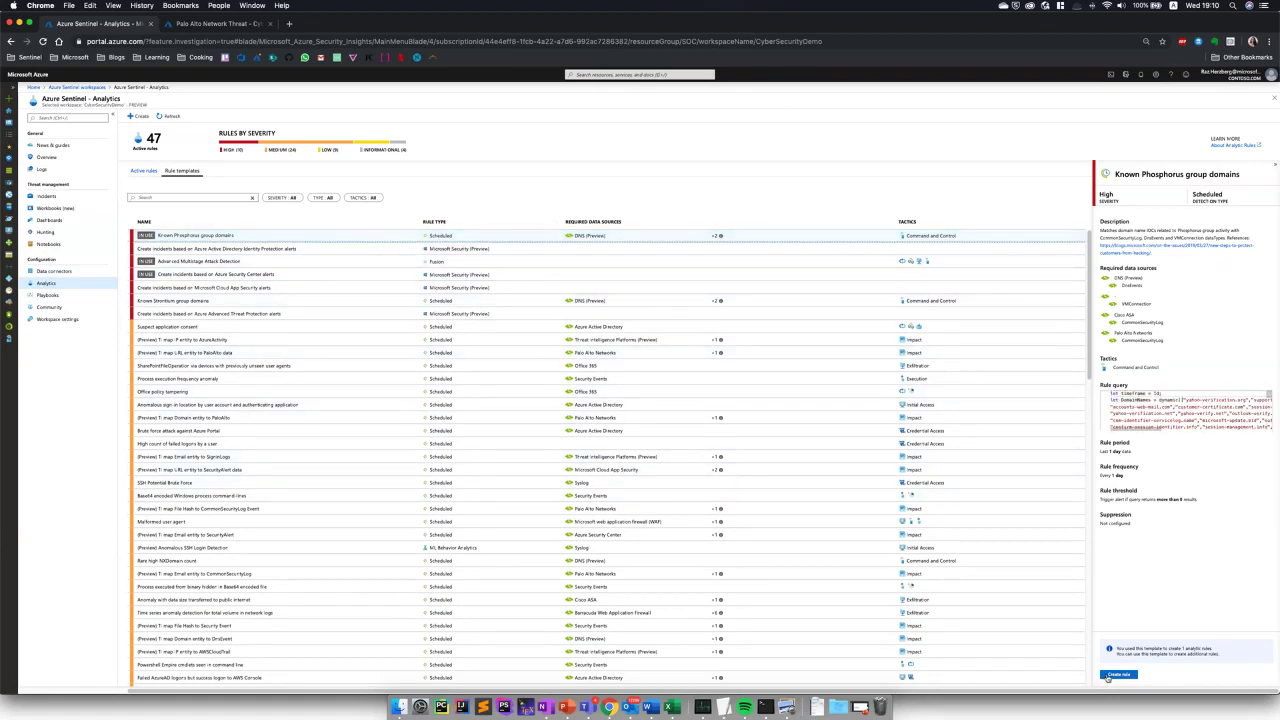
pyautogui.click(1110, 676)
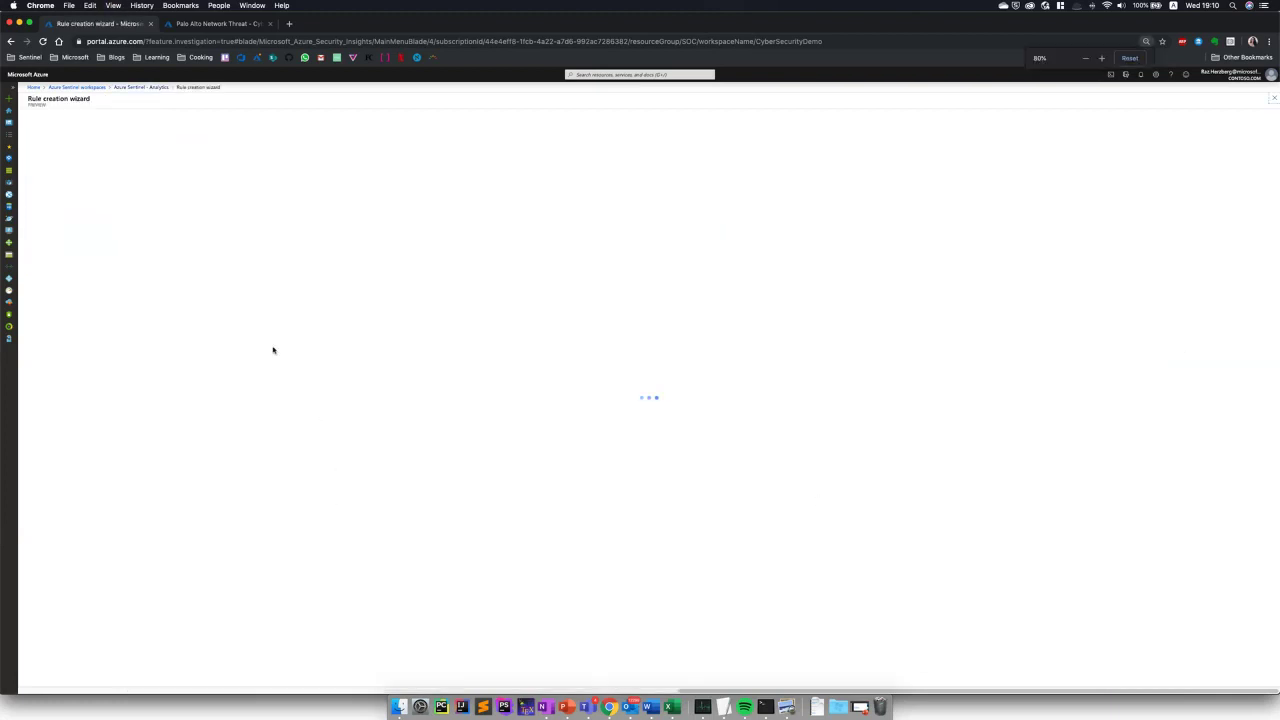
pyautogui.press('super+0')
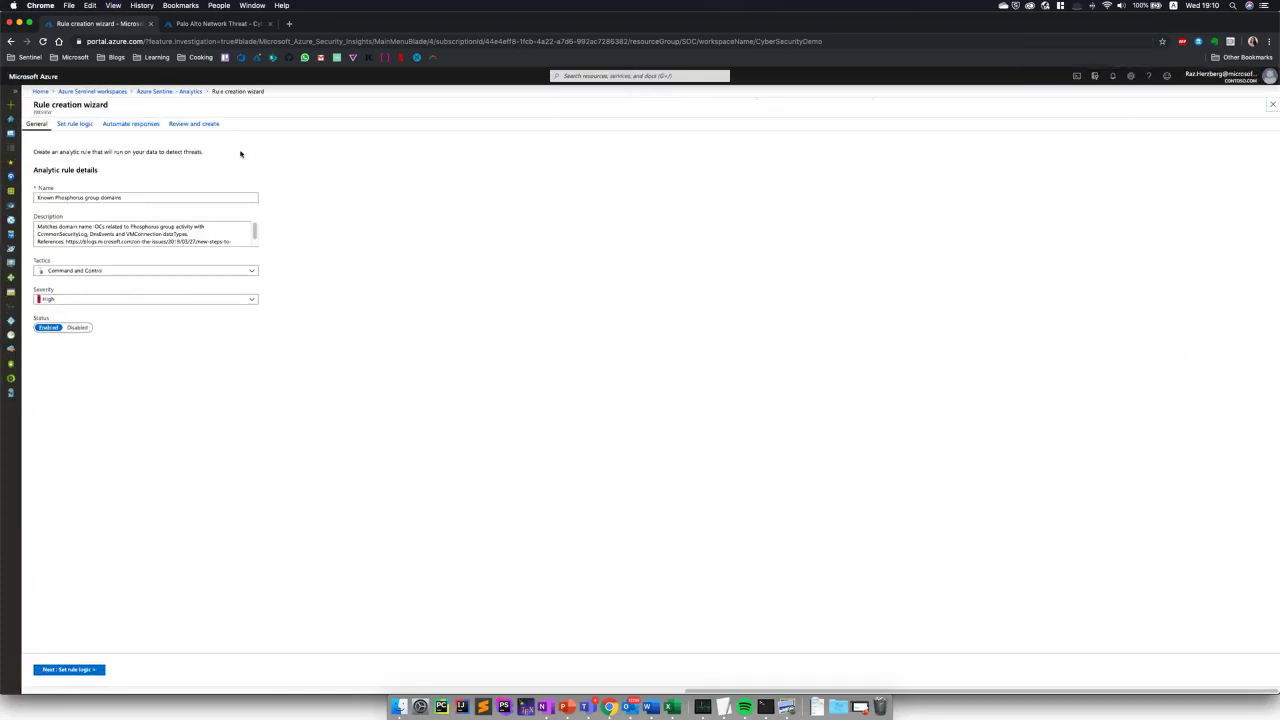
pyautogui.click(60, 209)
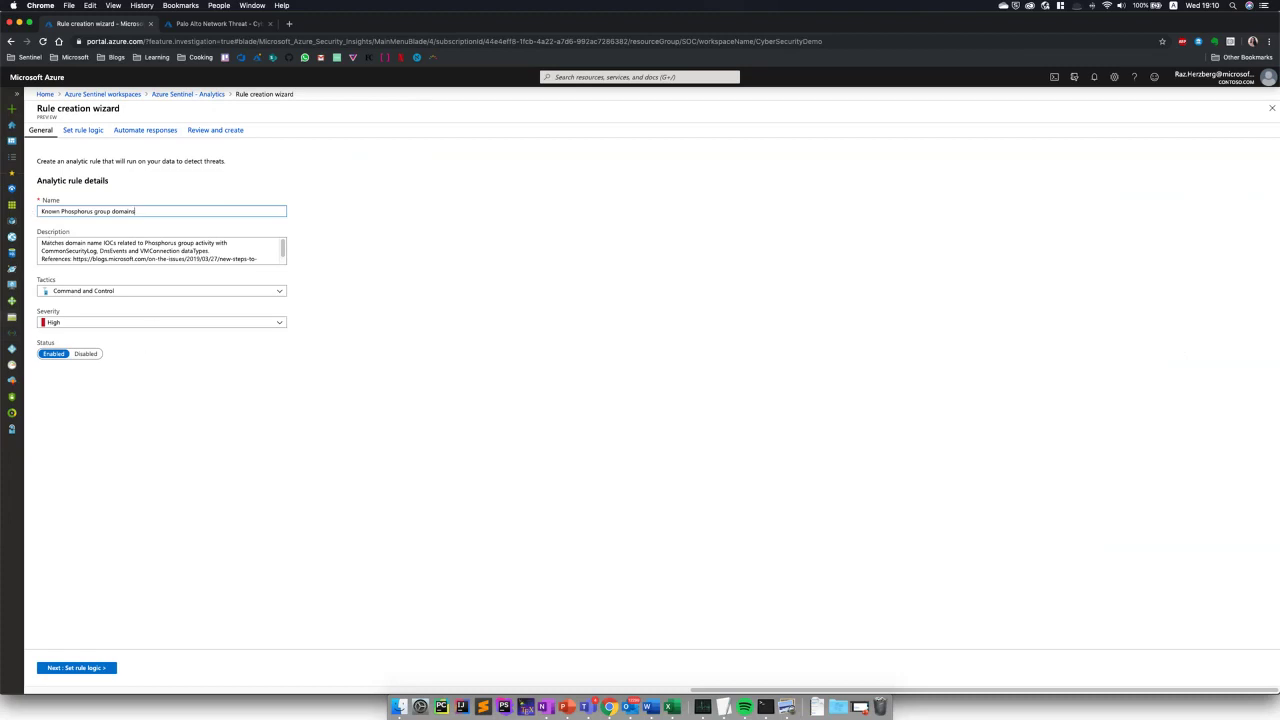
# Check the rule's available tactics, proceed to the rule logic and examine its query, entity mapping, scheduling and alert threshold.
pyautogui.click(207, 291)
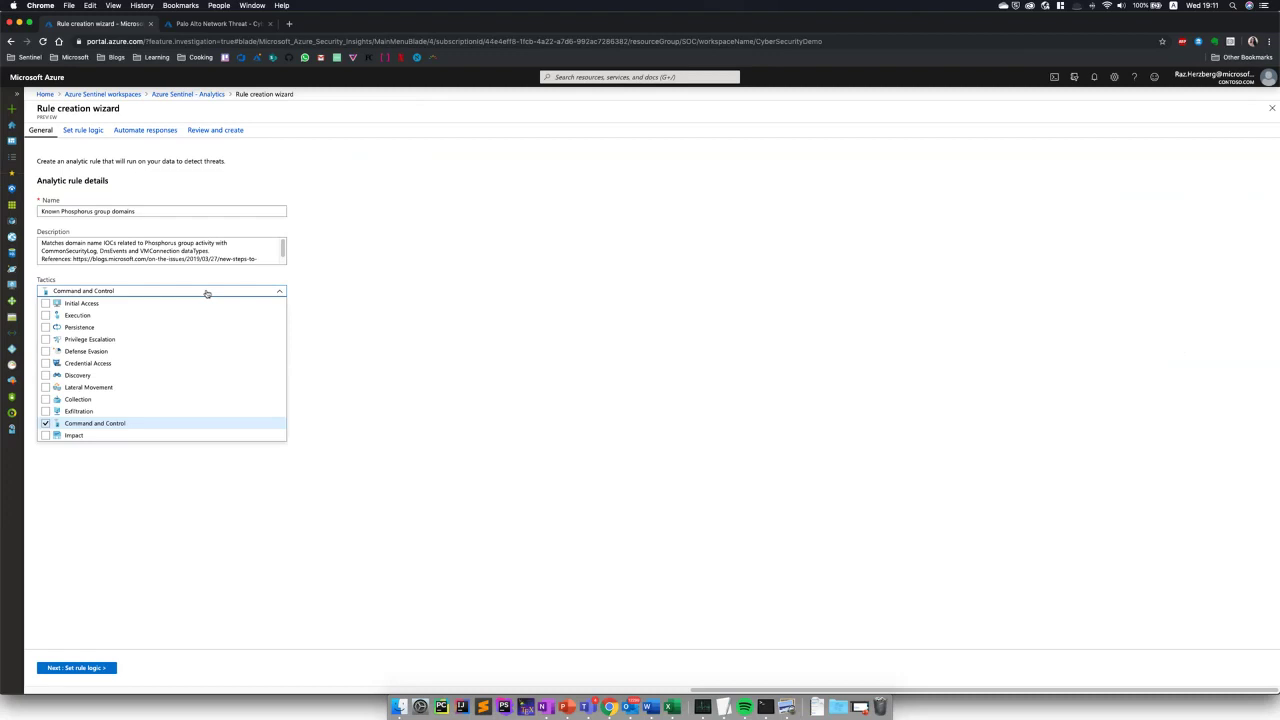
pyautogui.click(207, 291)
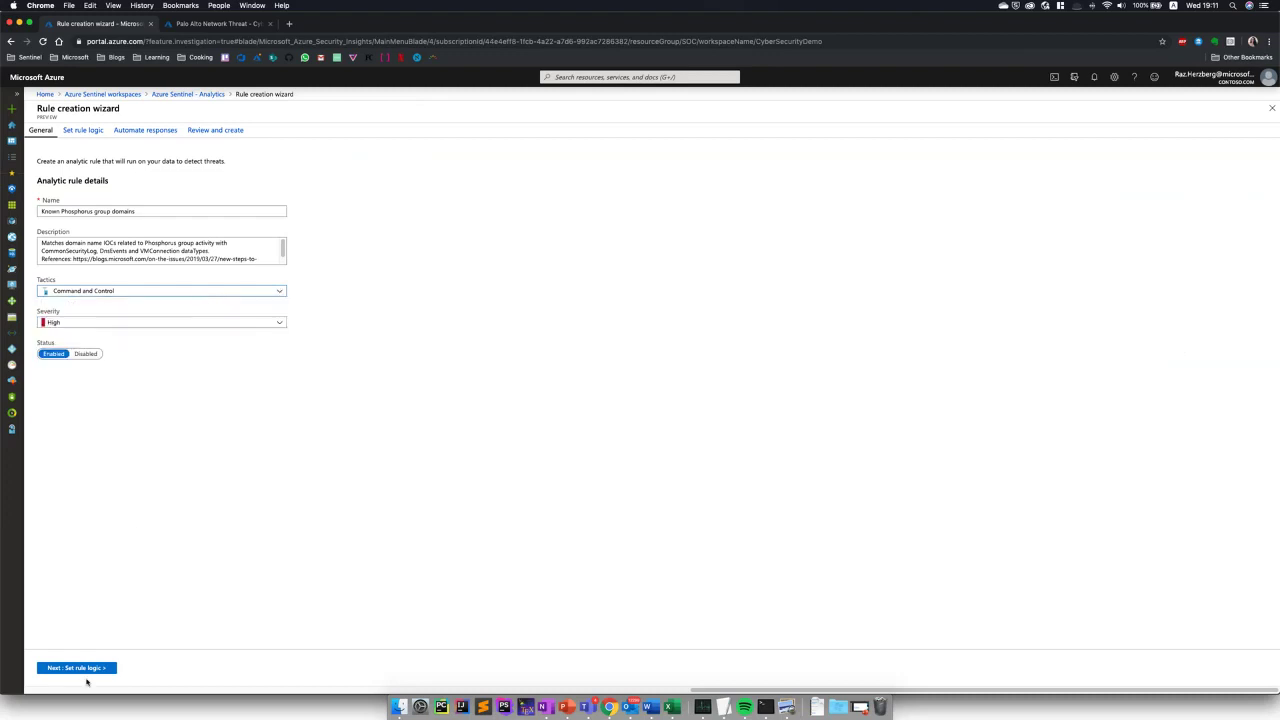
pyautogui.click(88, 667)
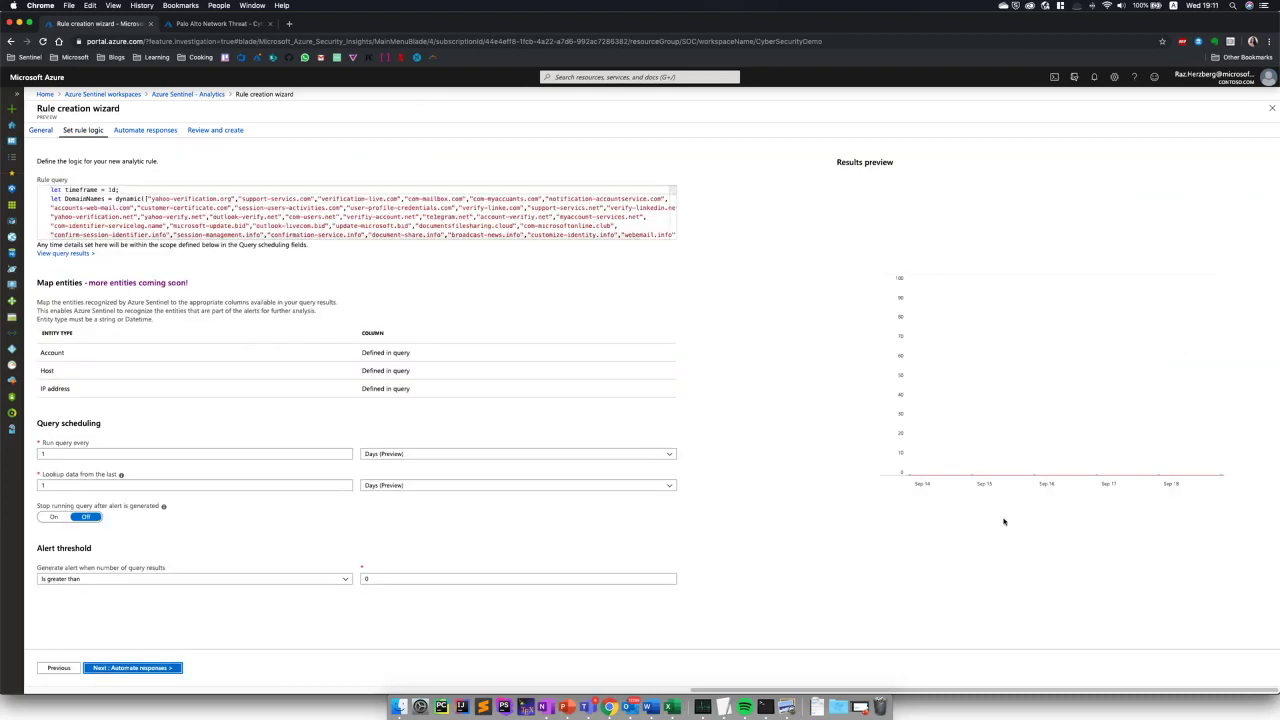
pyautogui.scroll(-5, 472, 232)
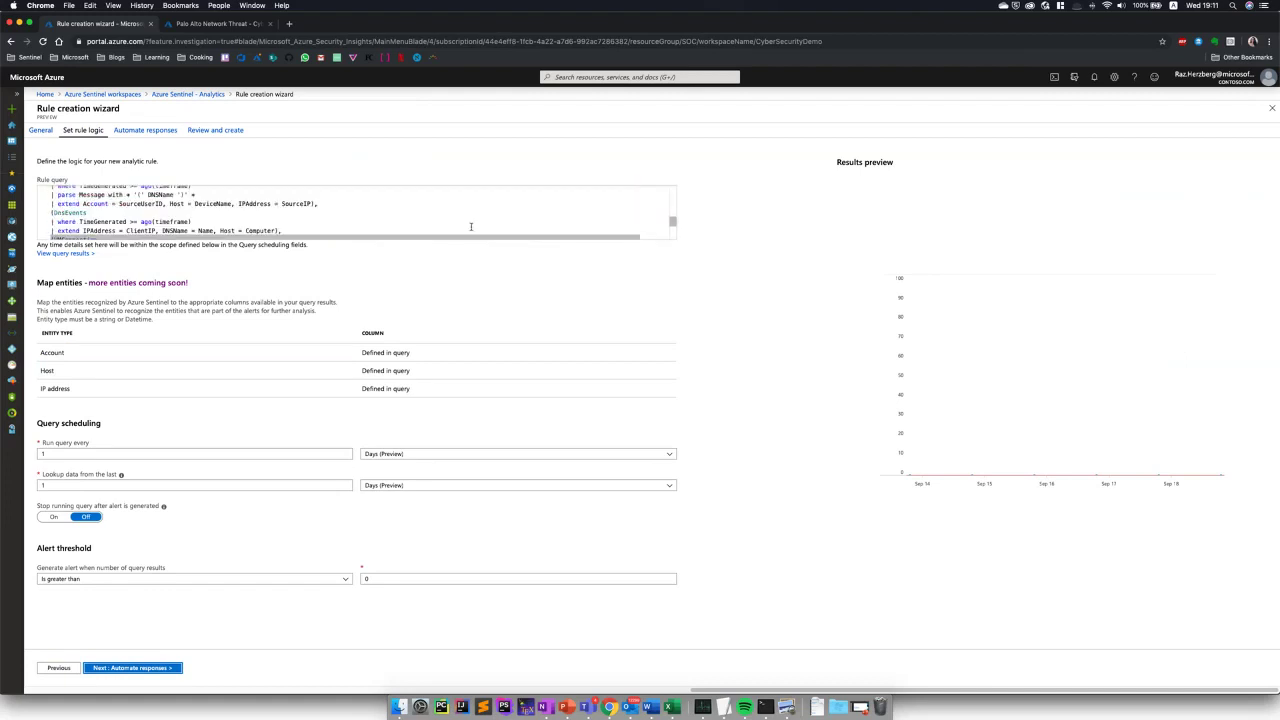
# Enlarge the browser zoom to look through the playbooks offered for automated response, and open the rule's final review summary.
pyautogui.click(155, 130)
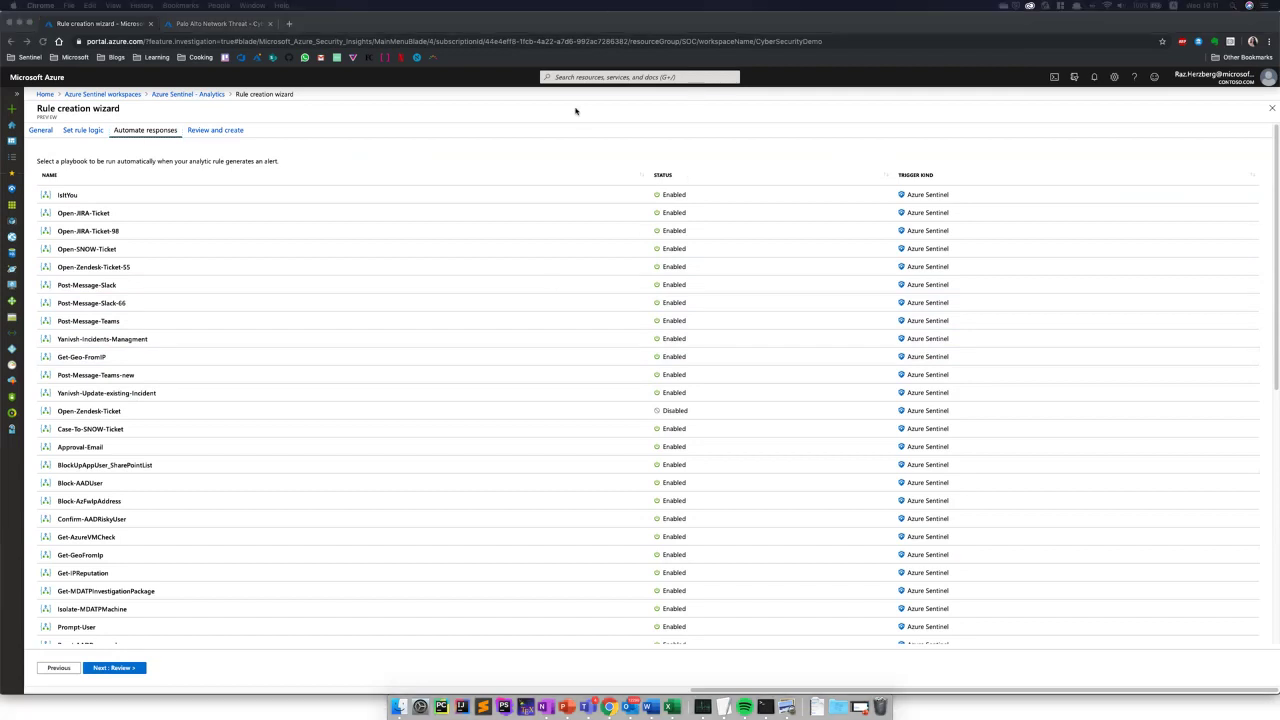
pyautogui.press('super+equal')
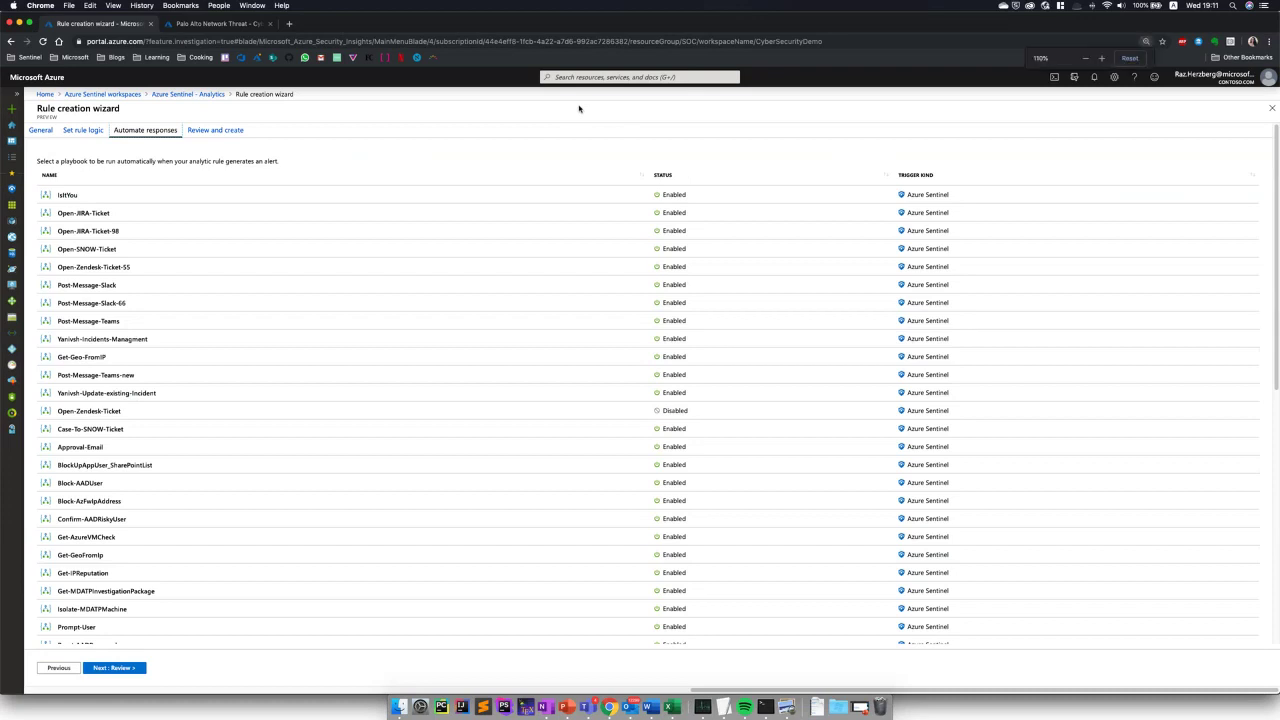
pyautogui.press('super+equal')
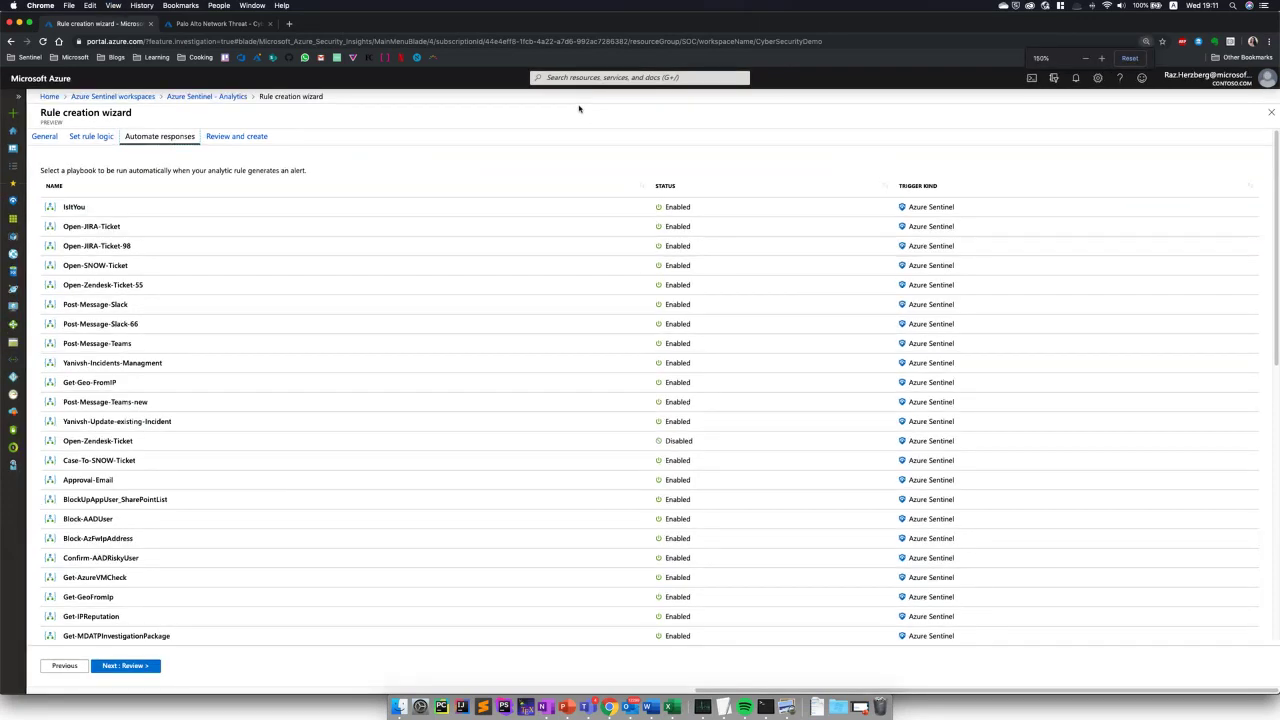
pyautogui.press('super+equal')
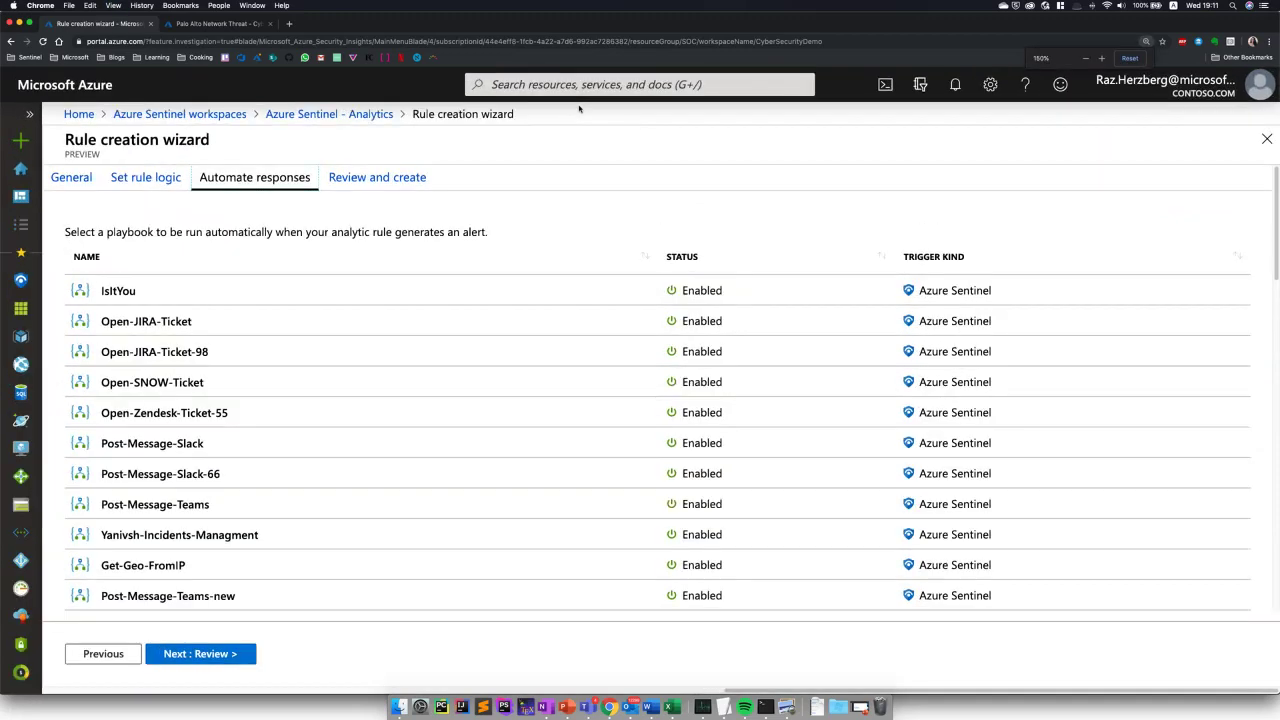
pyautogui.press('super+minus')
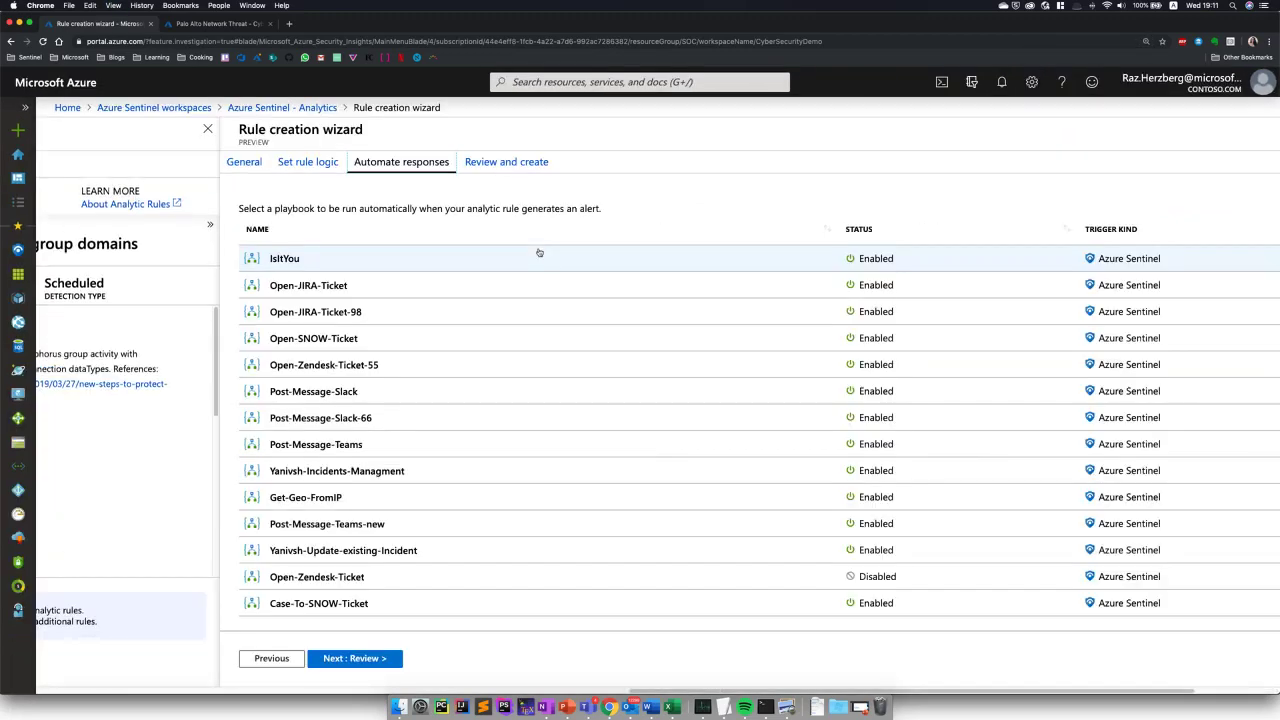
pyautogui.press('super+minus')
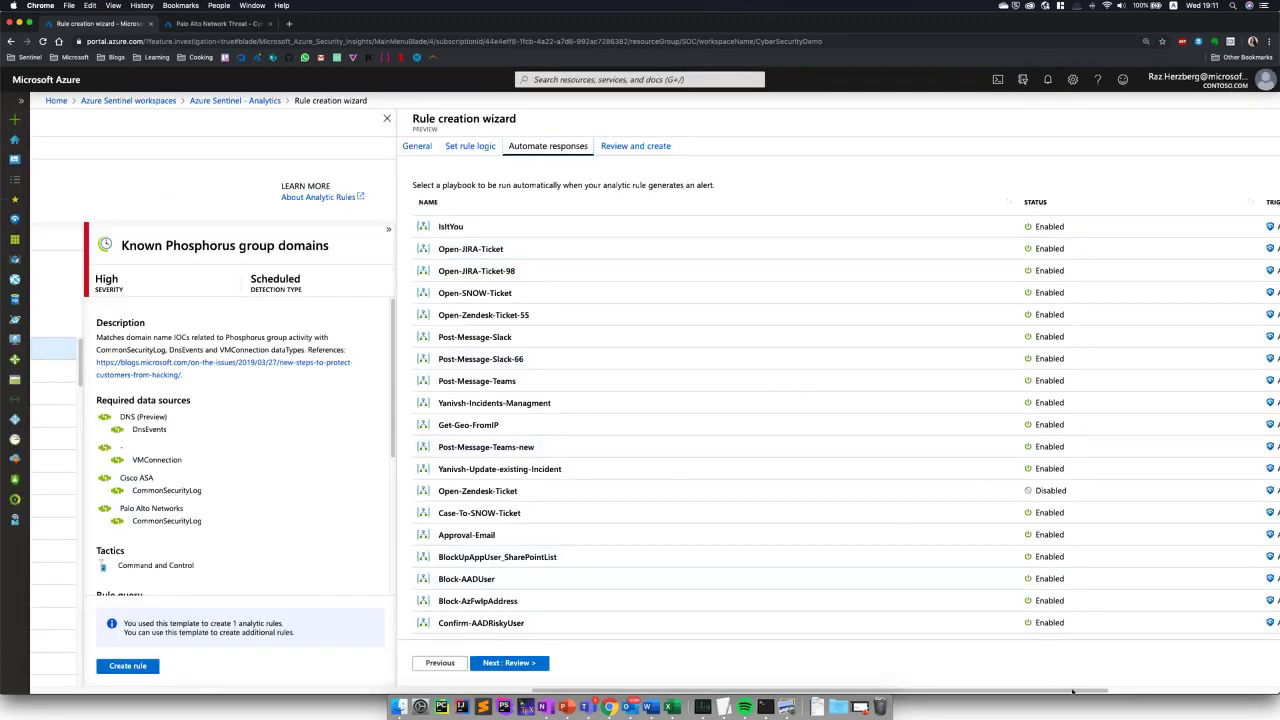
pyautogui.click(387, 118)
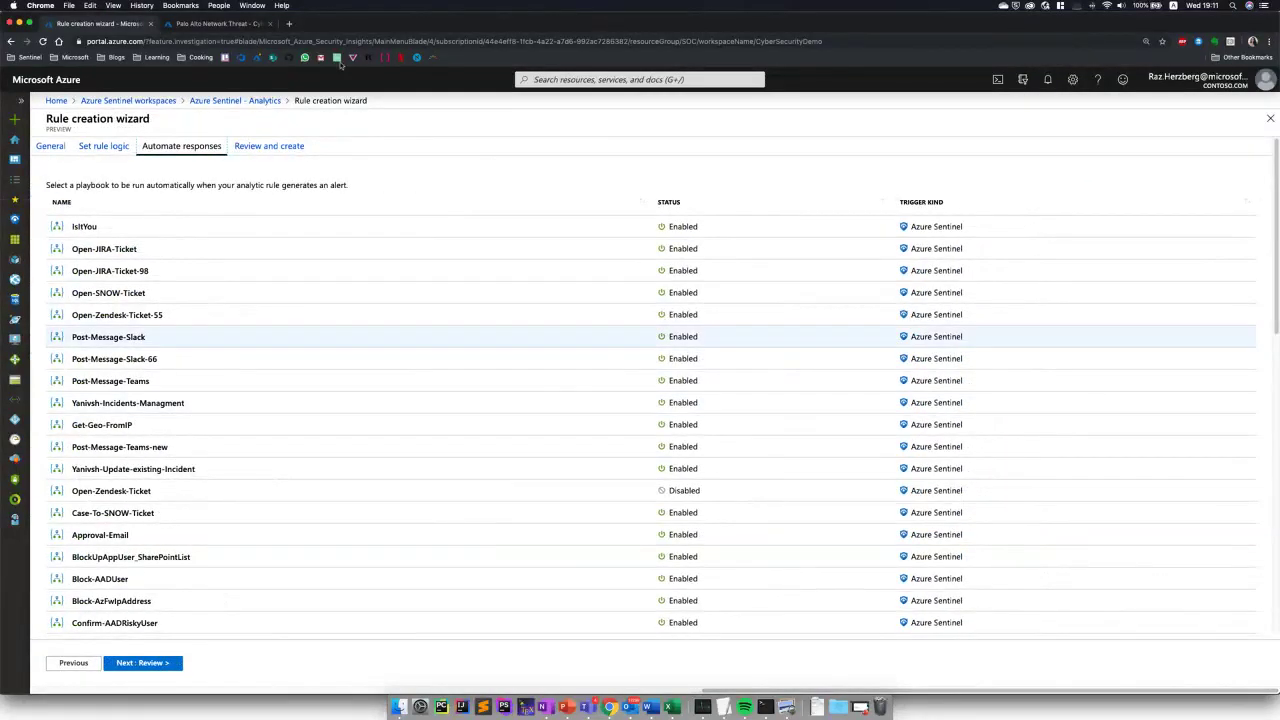
pyautogui.click(287, 149)
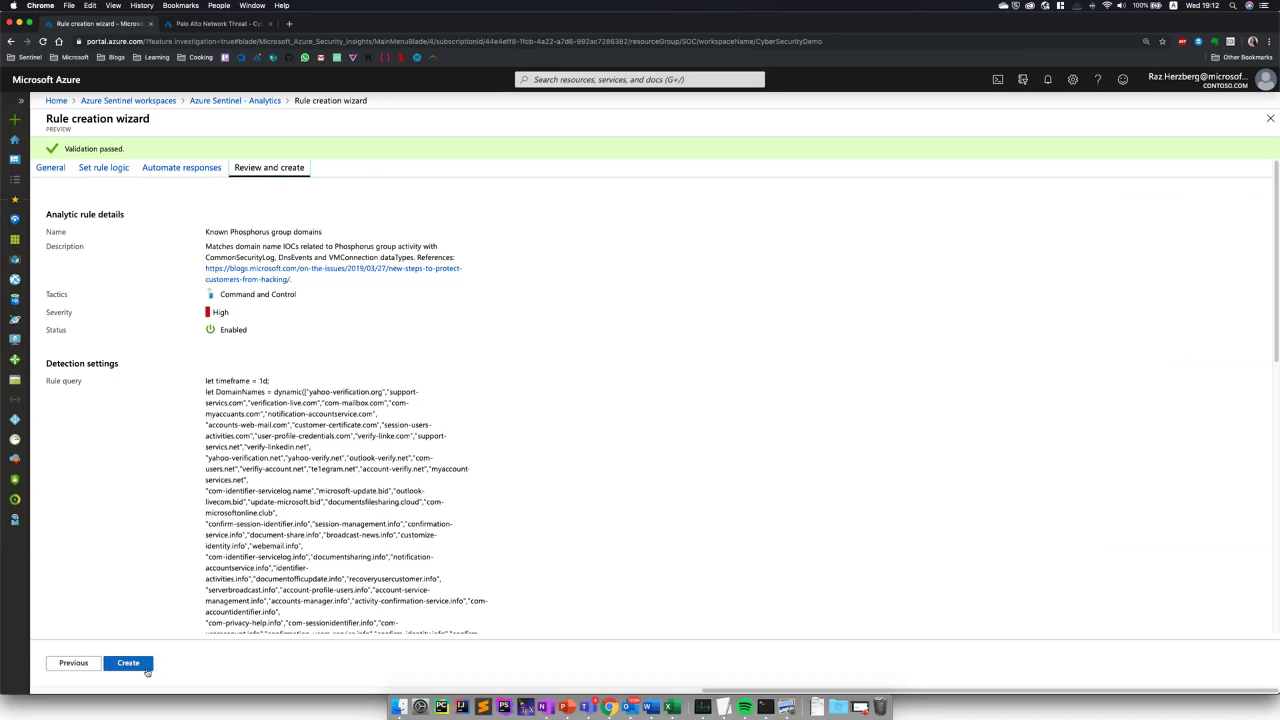
# Leave the rule creation wizard for the Analytics page and look through the list of active rules.
pyautogui.click(258, 101)
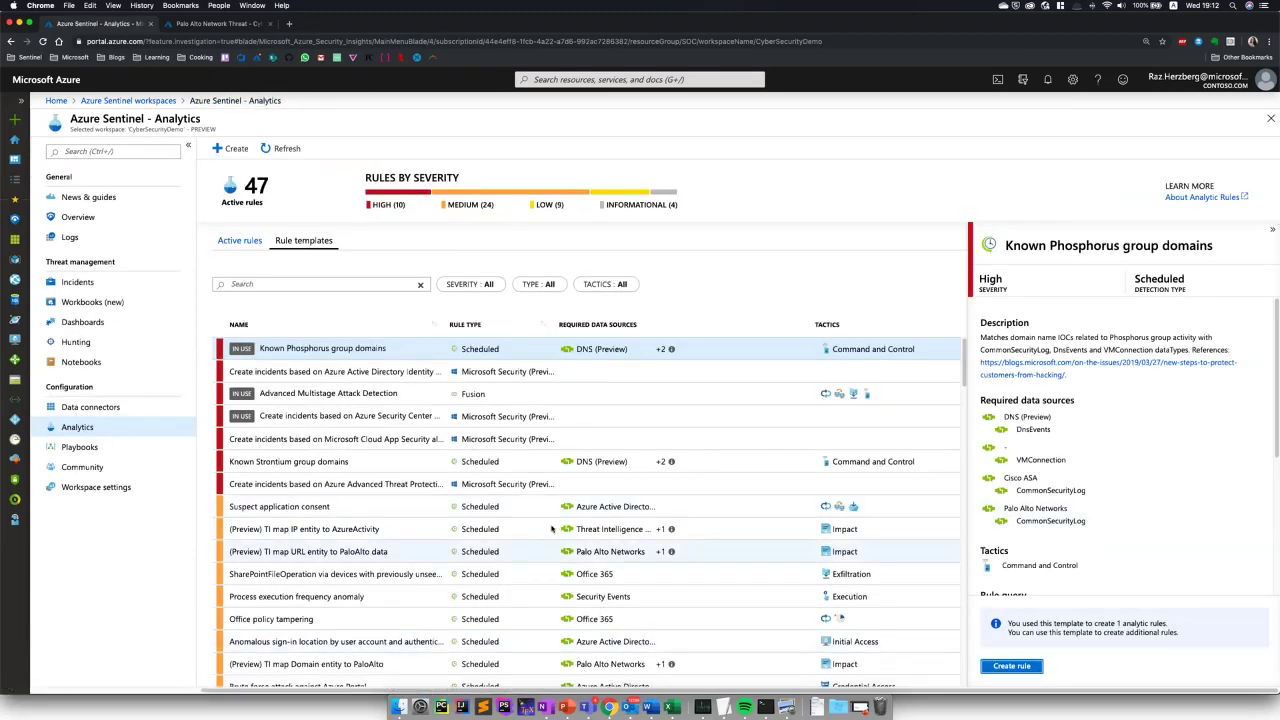
pyautogui.click(240, 241)
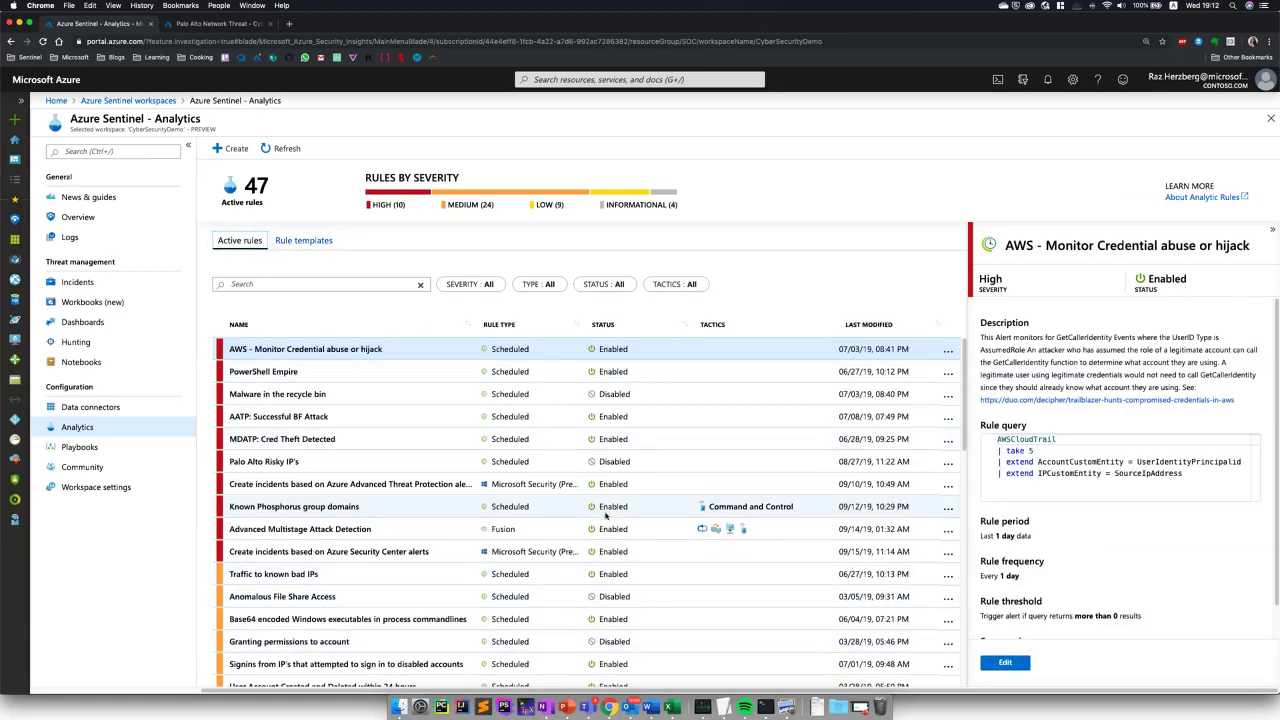
pyautogui.scroll(-5, 603, 530)
pyautogui.scroll(5, 603, 530)
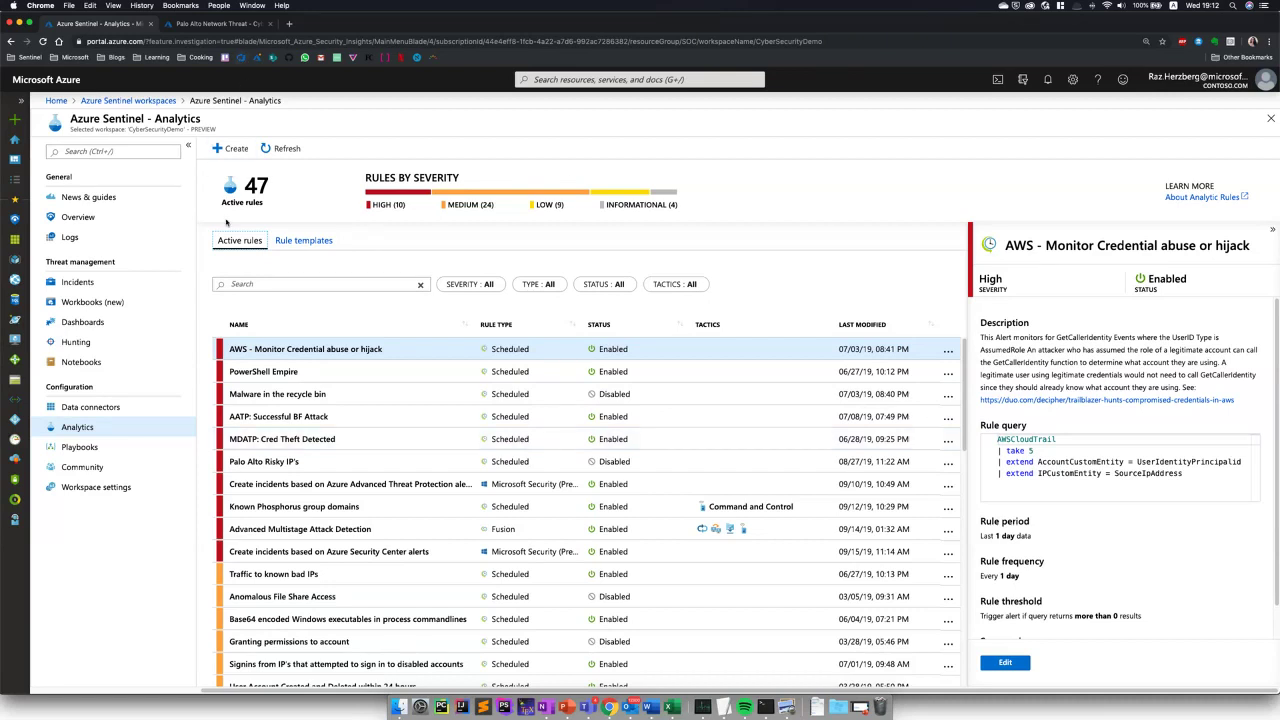
# Open the workspace's incidents and examine the evidence and entities of the Base64 encoded Windows executables incident.
pyautogui.click(77, 283)
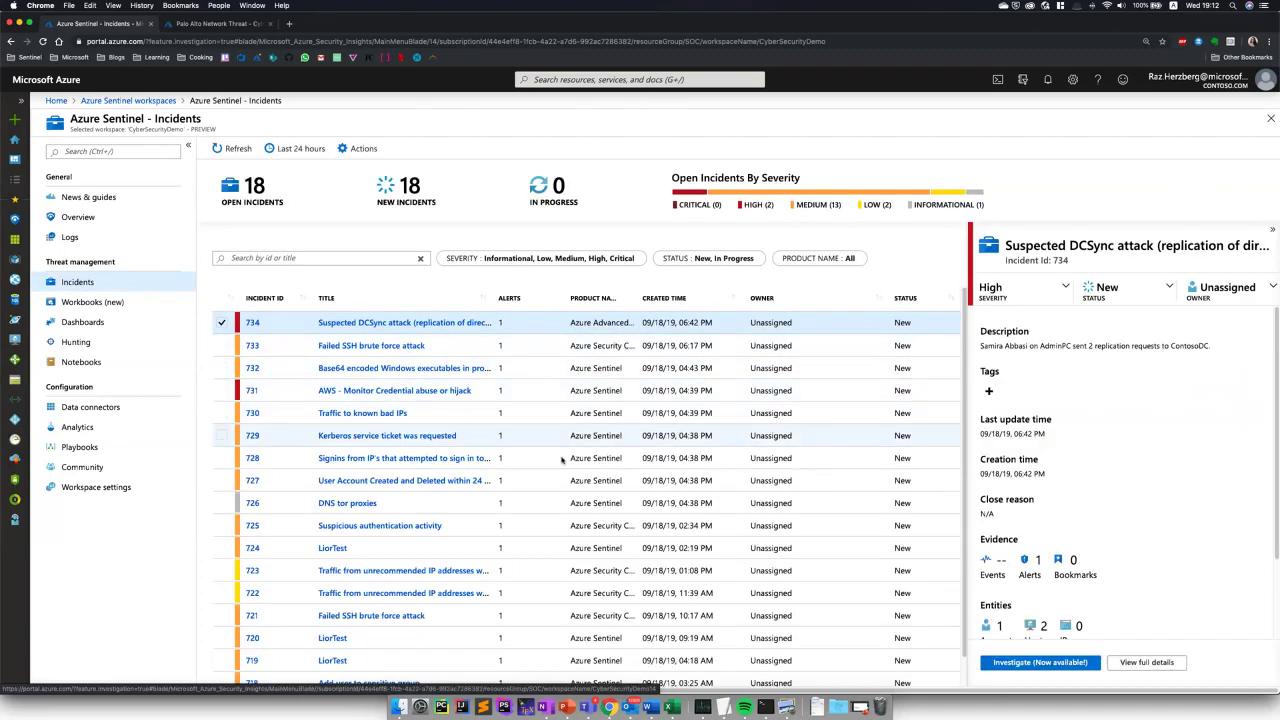
pyautogui.click(515, 372)
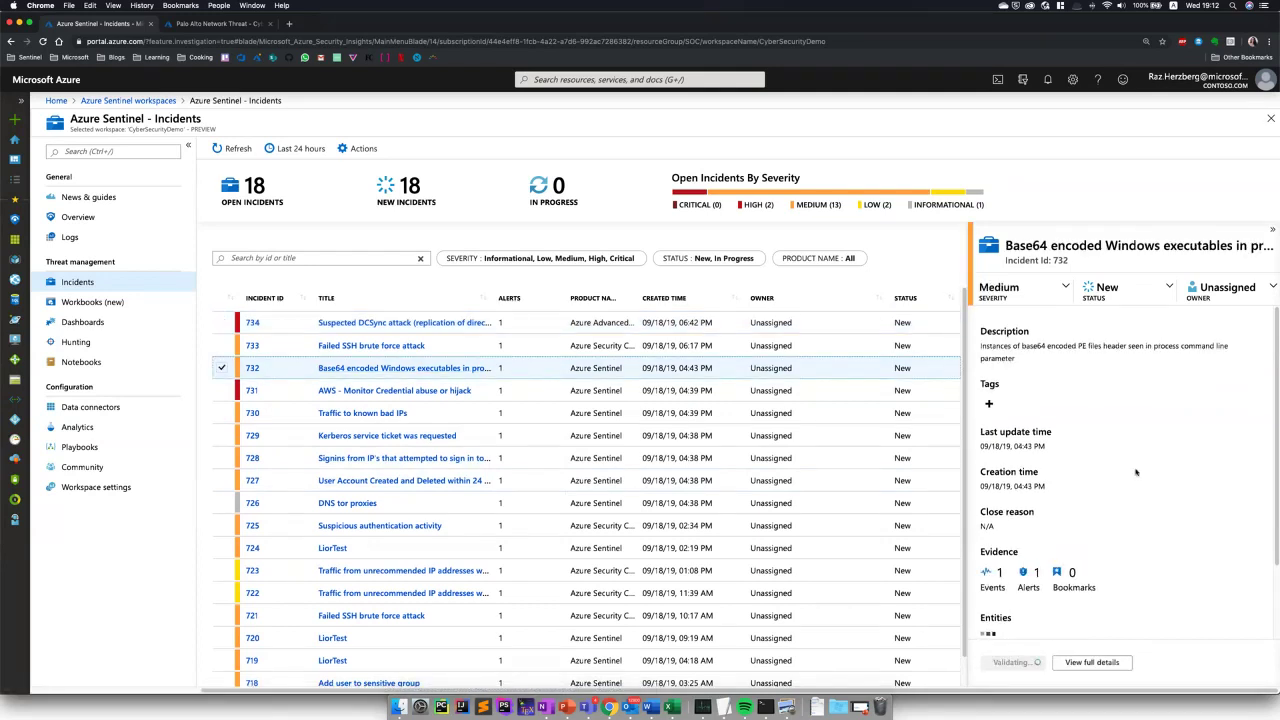
pyautogui.scroll(-2, 1218, 520)
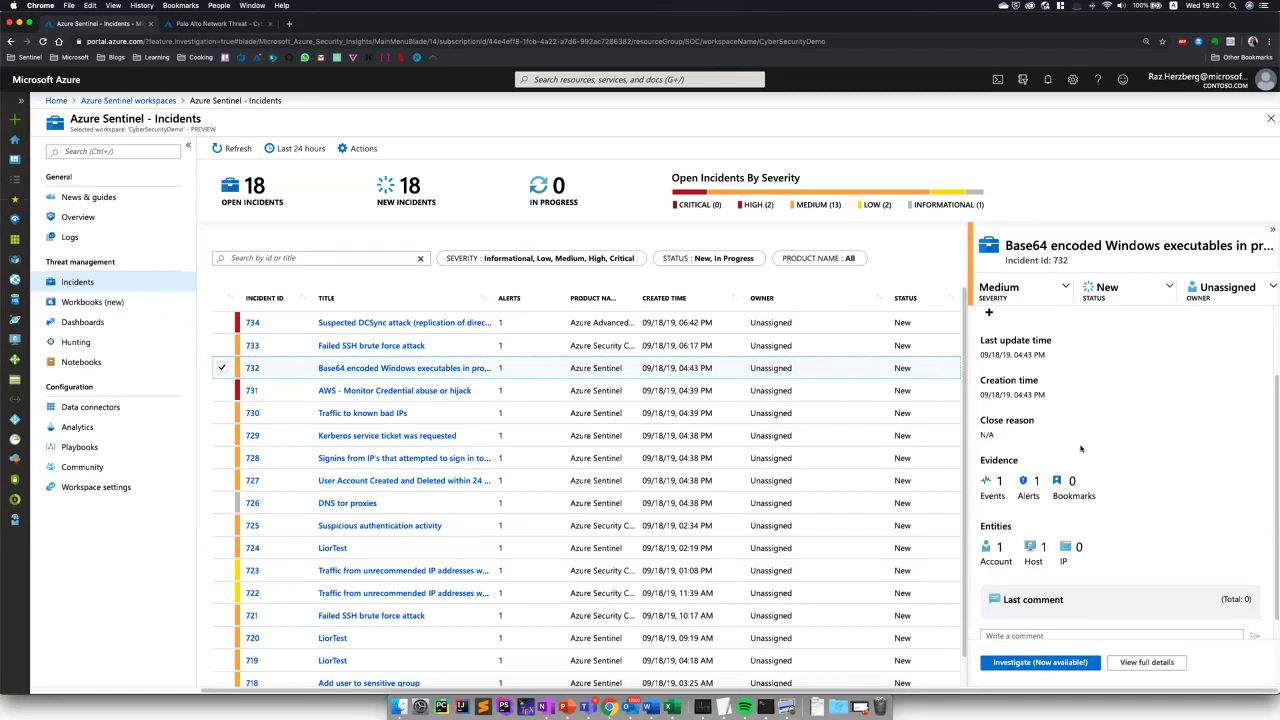
# View the incident's events in Logs, examine the underlying SecurityEvent query and return to the incidents.
pyautogui.click(999, 483)
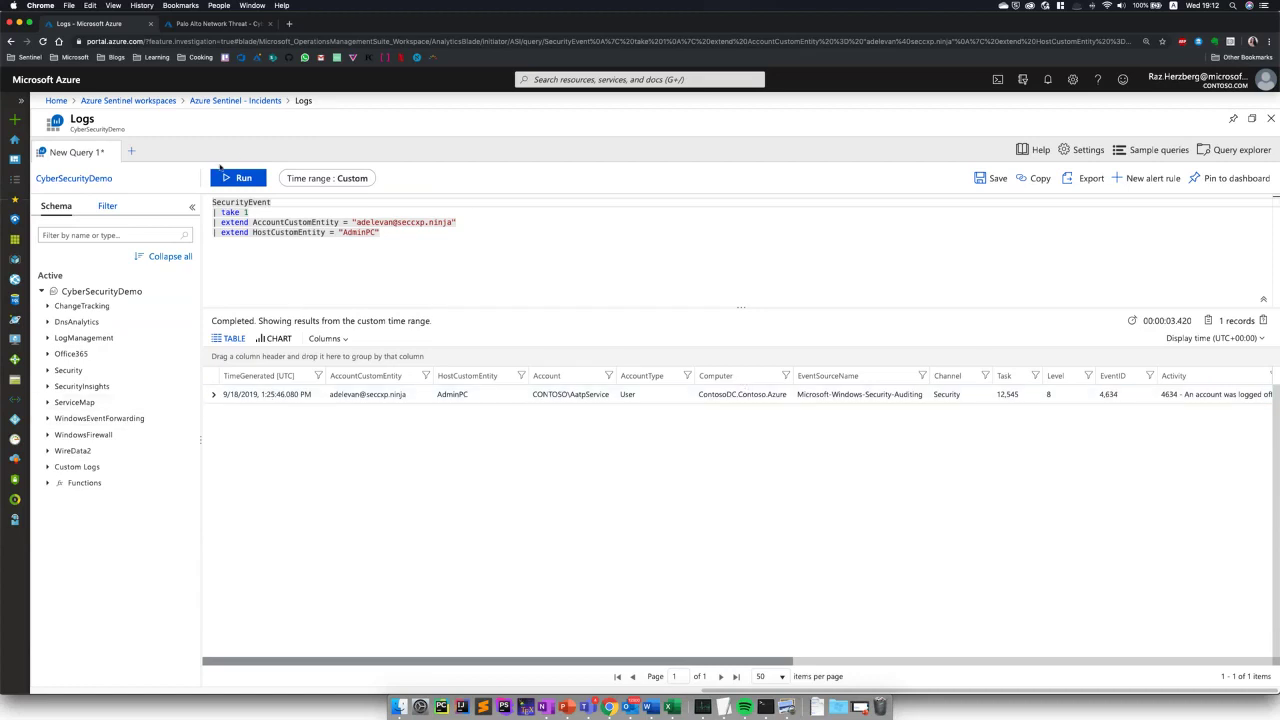
pyautogui.click(325, 242)
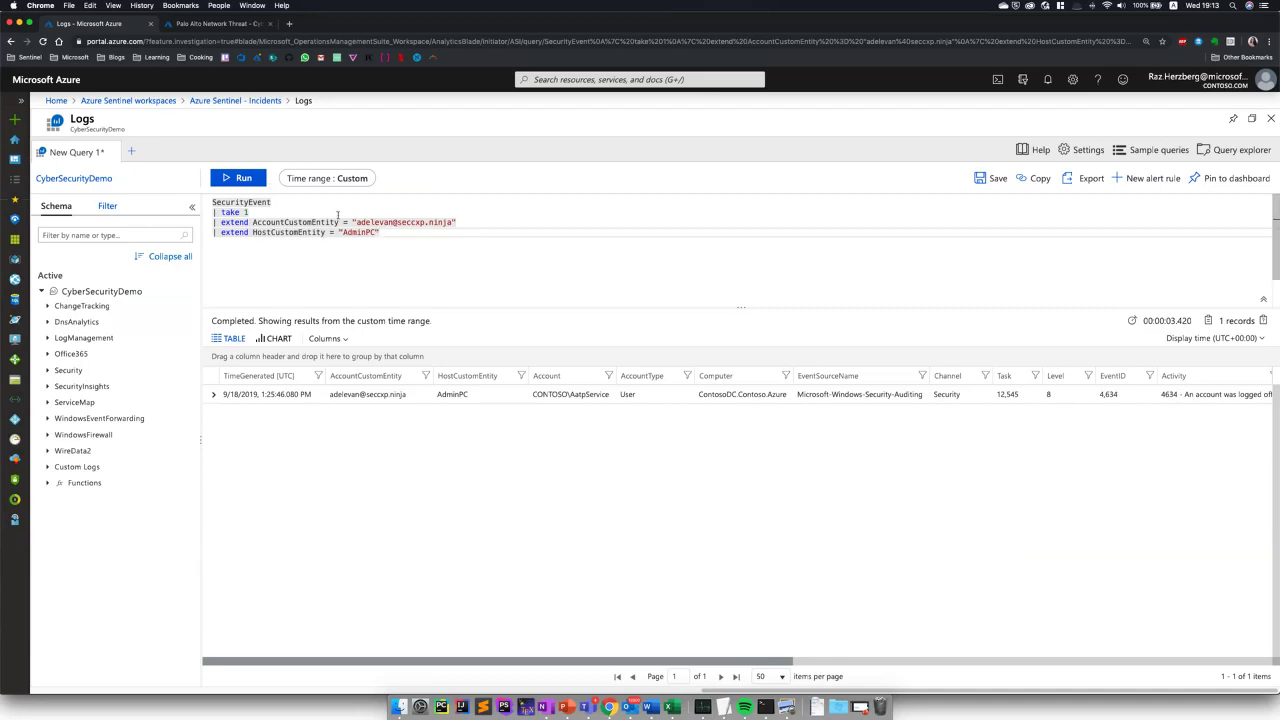
pyautogui.click(264, 101)
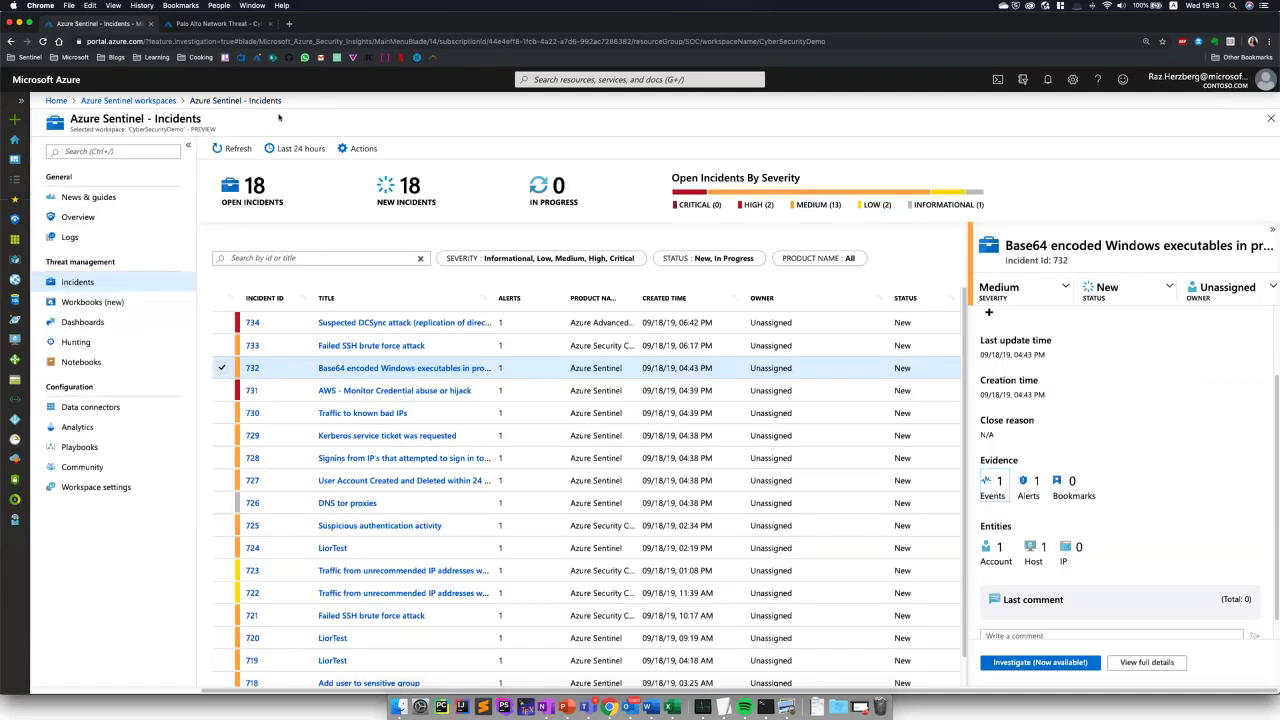
# Open the incident's investigation graph and reposition the ADMINPC host and account entities below and beside the alert.
pyautogui.click(1040, 662)
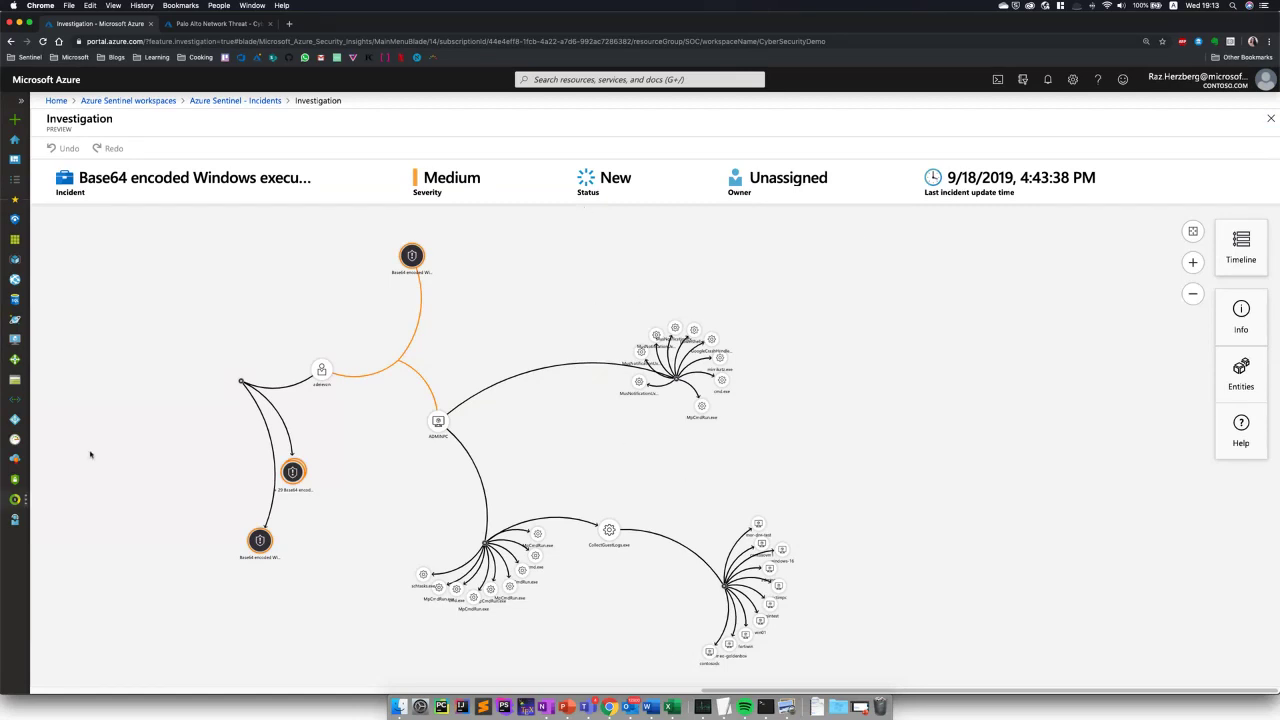
pyautogui.click(241, 383)
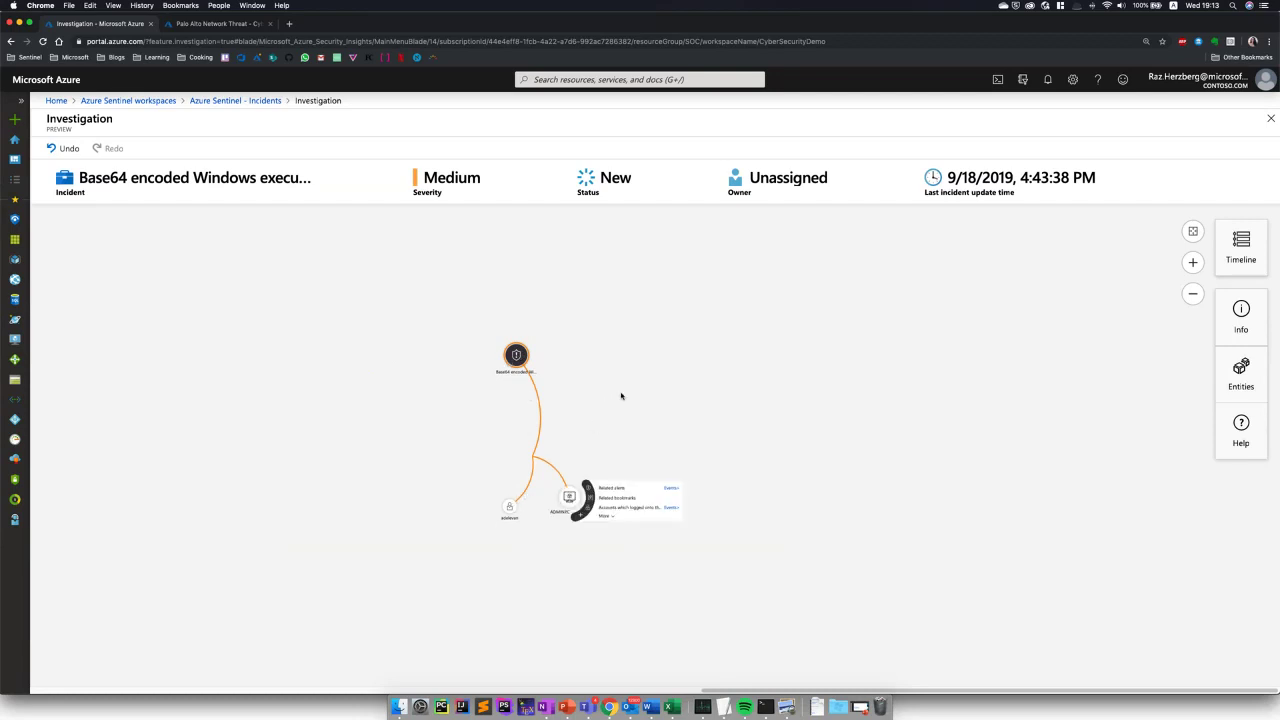
pyautogui.scroll(5, 623, 401)
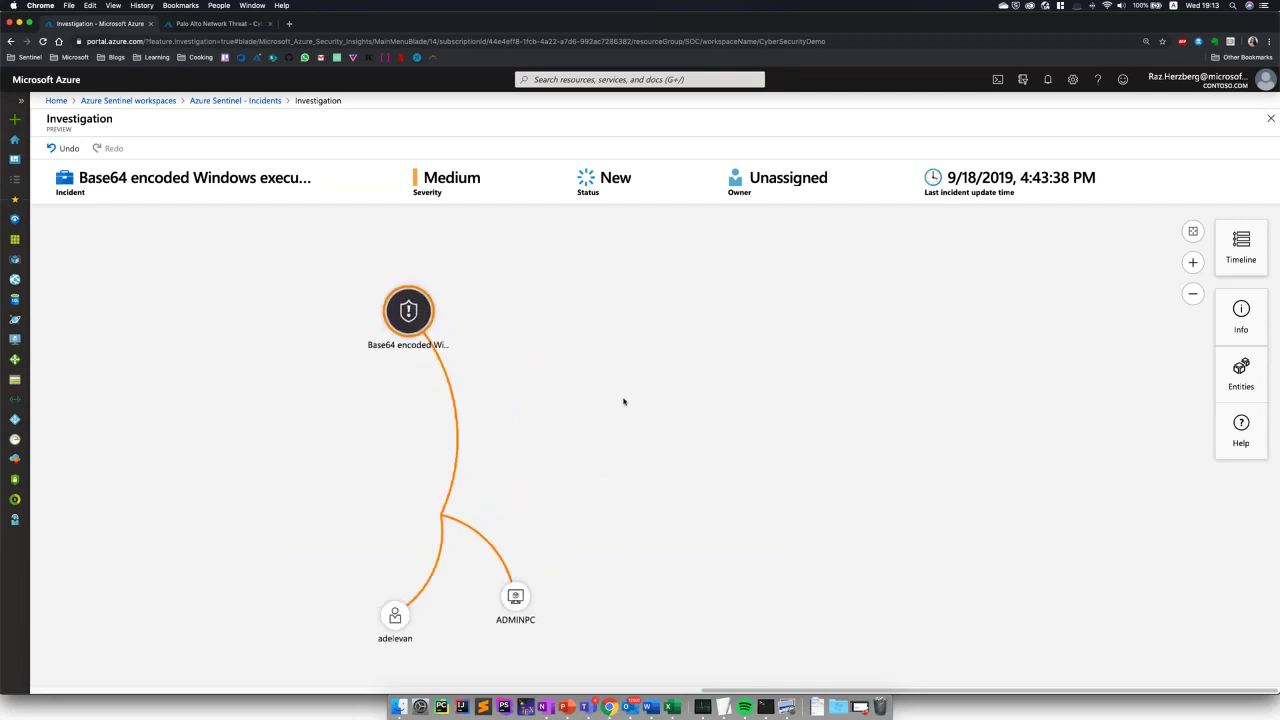
pyautogui.moveTo(530, 570); pyautogui.dragTo(605, 498)
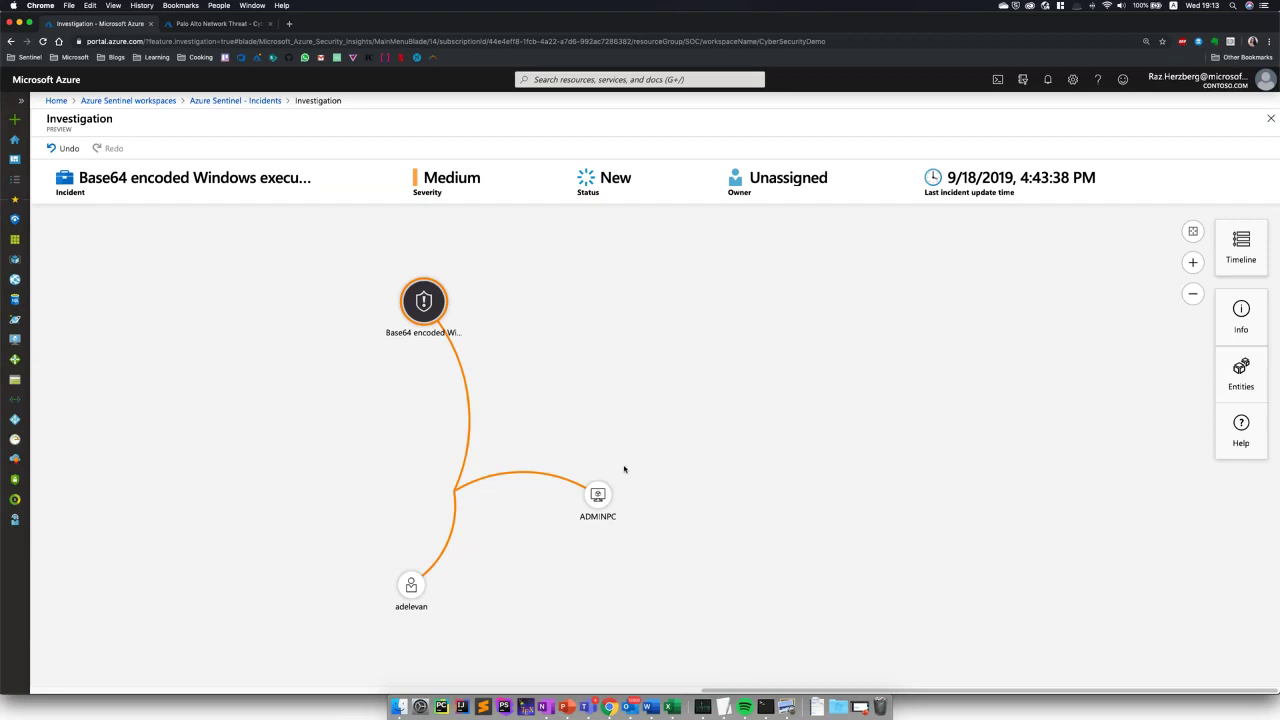
pyautogui.moveTo(400, 601); pyautogui.dragTo(548, 586)
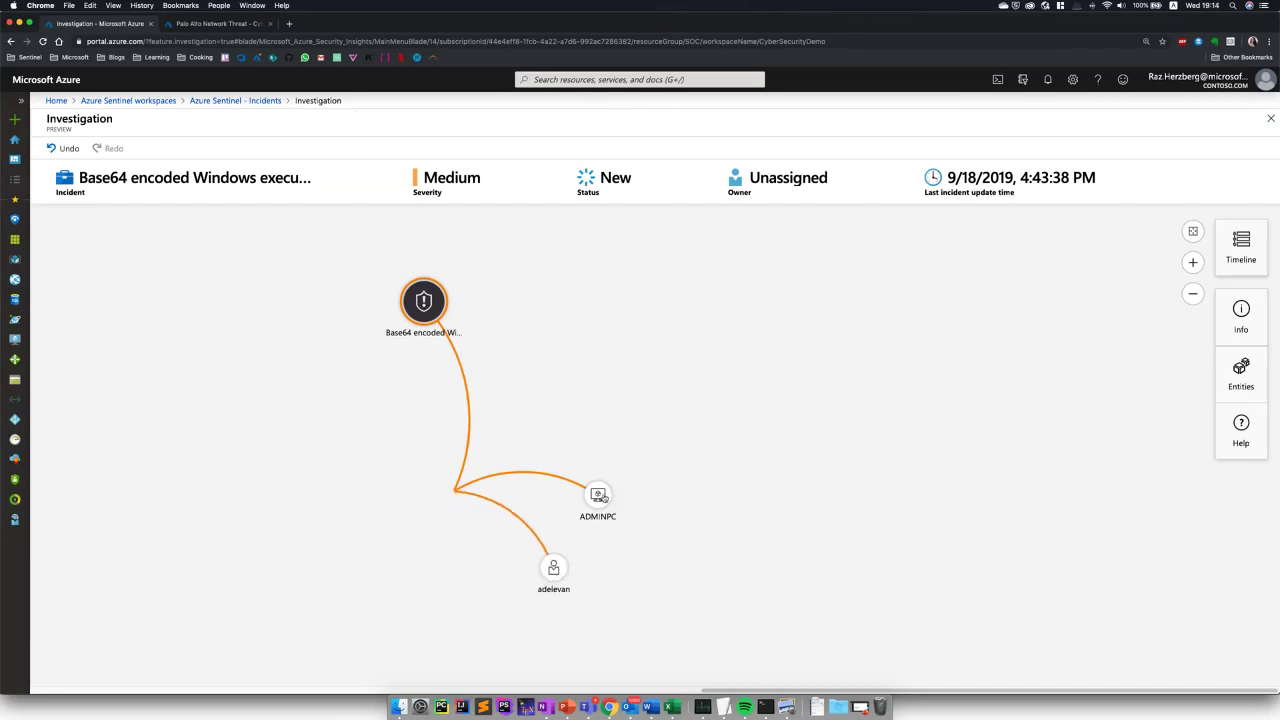
# Expand the ADMINPC host in the investigation graph with its related alerts.
pyautogui.moveTo(610, 493)
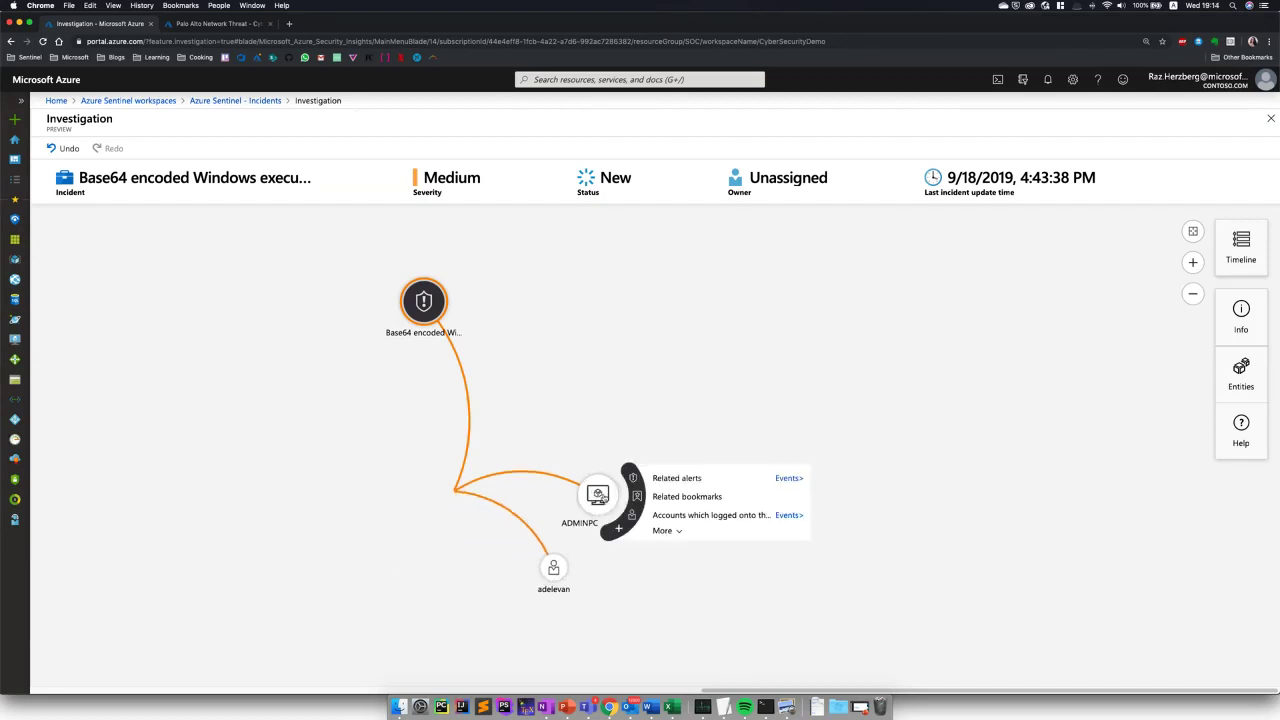
pyautogui.click(689, 486)
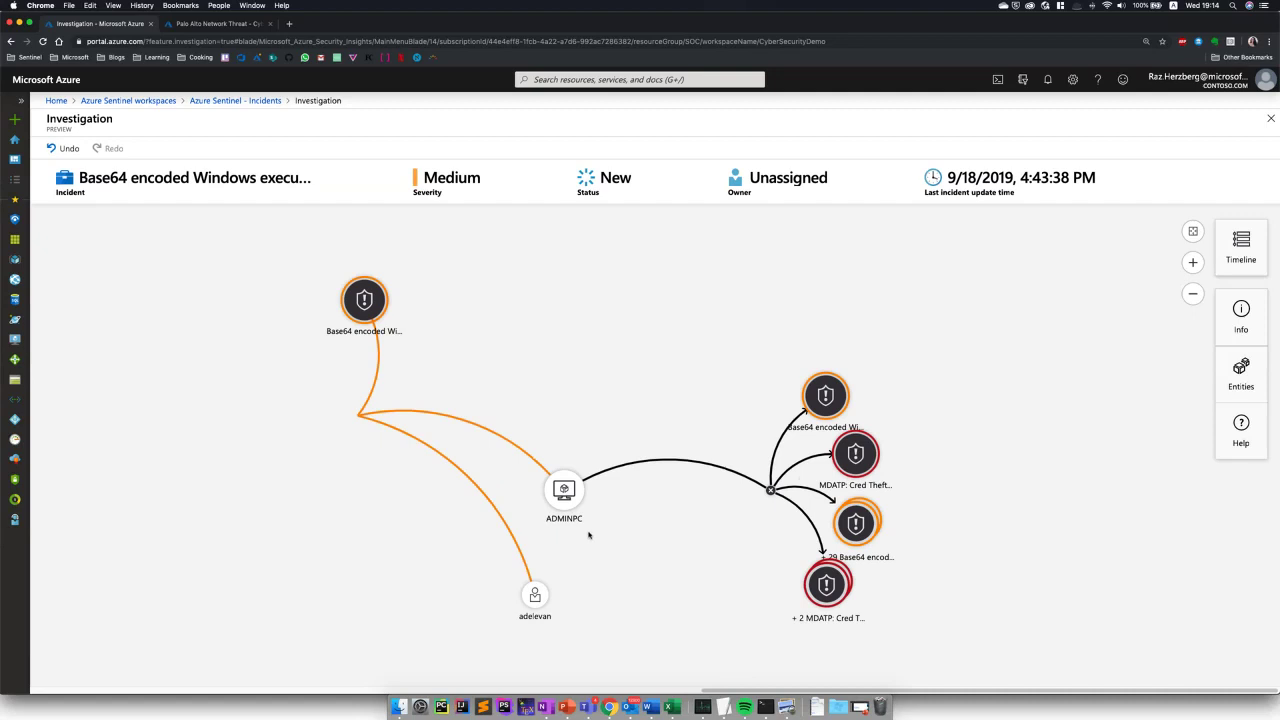
pyautogui.moveTo(589, 528); pyautogui.dragTo(521, 506)
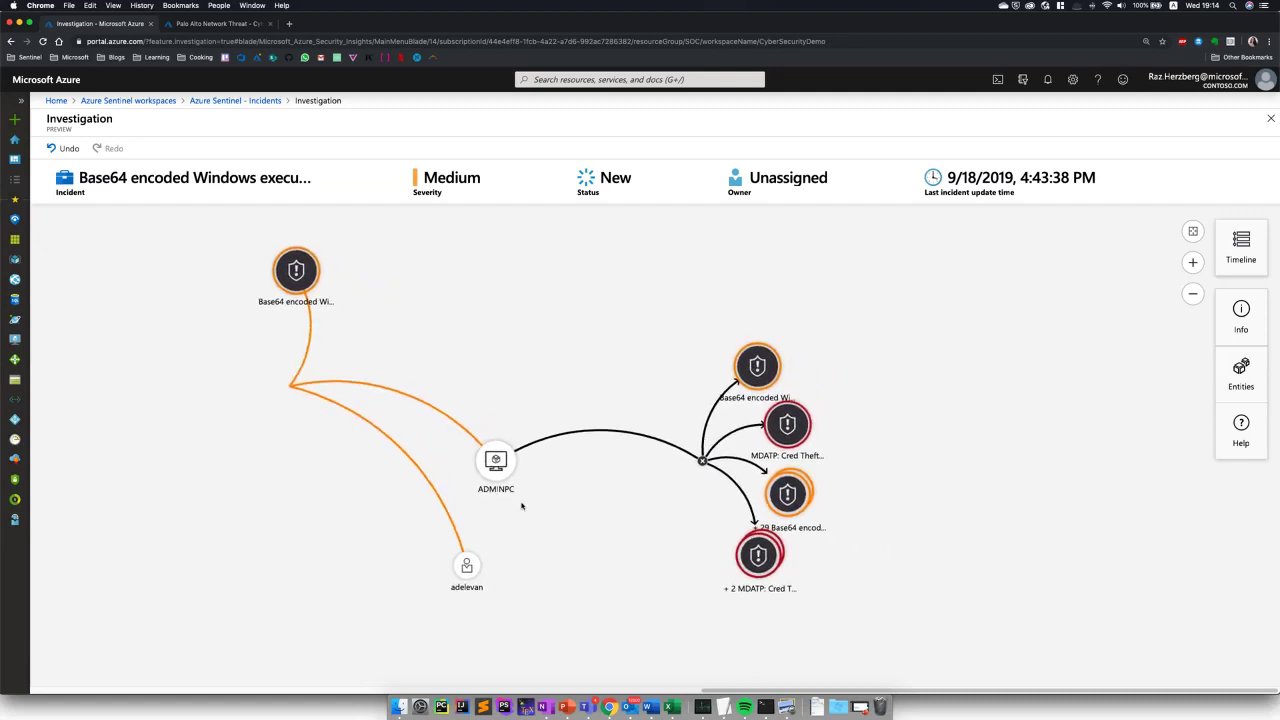
# Add the processes running on the ADMINPC host and the account's related alerts to the investigation graph.
pyautogui.moveTo(467, 567)
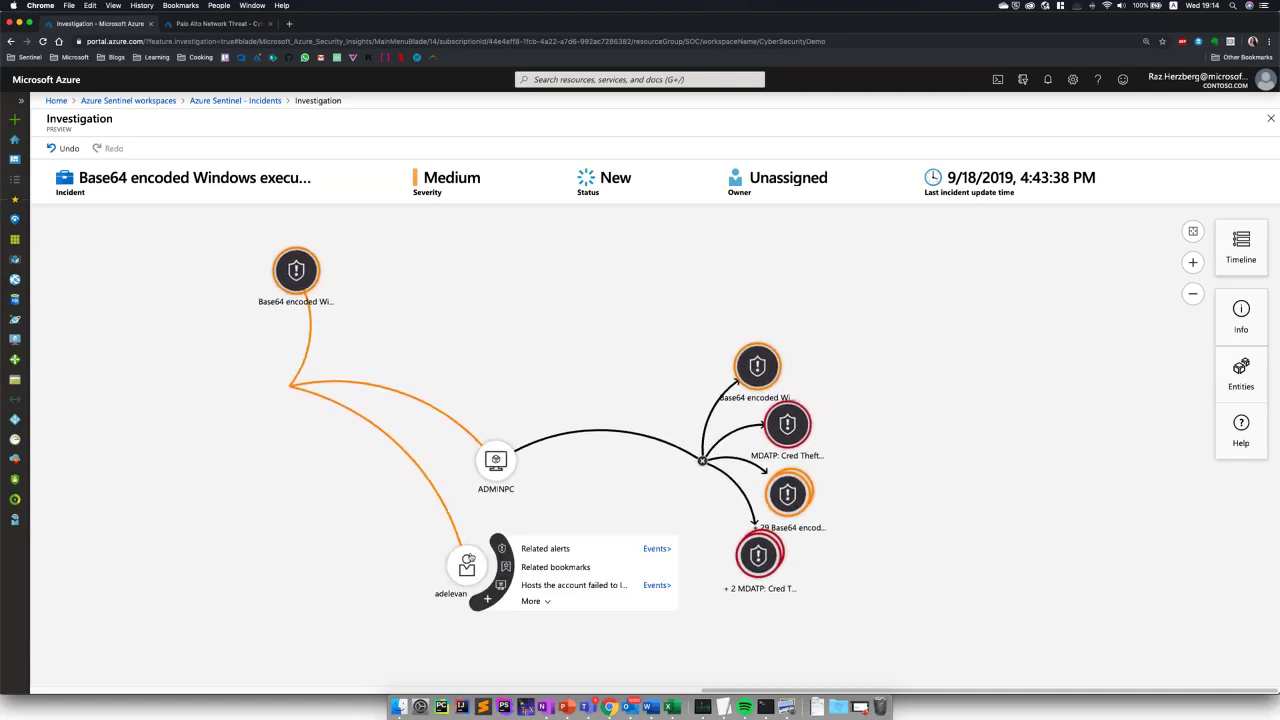
pyautogui.moveTo(495, 472)
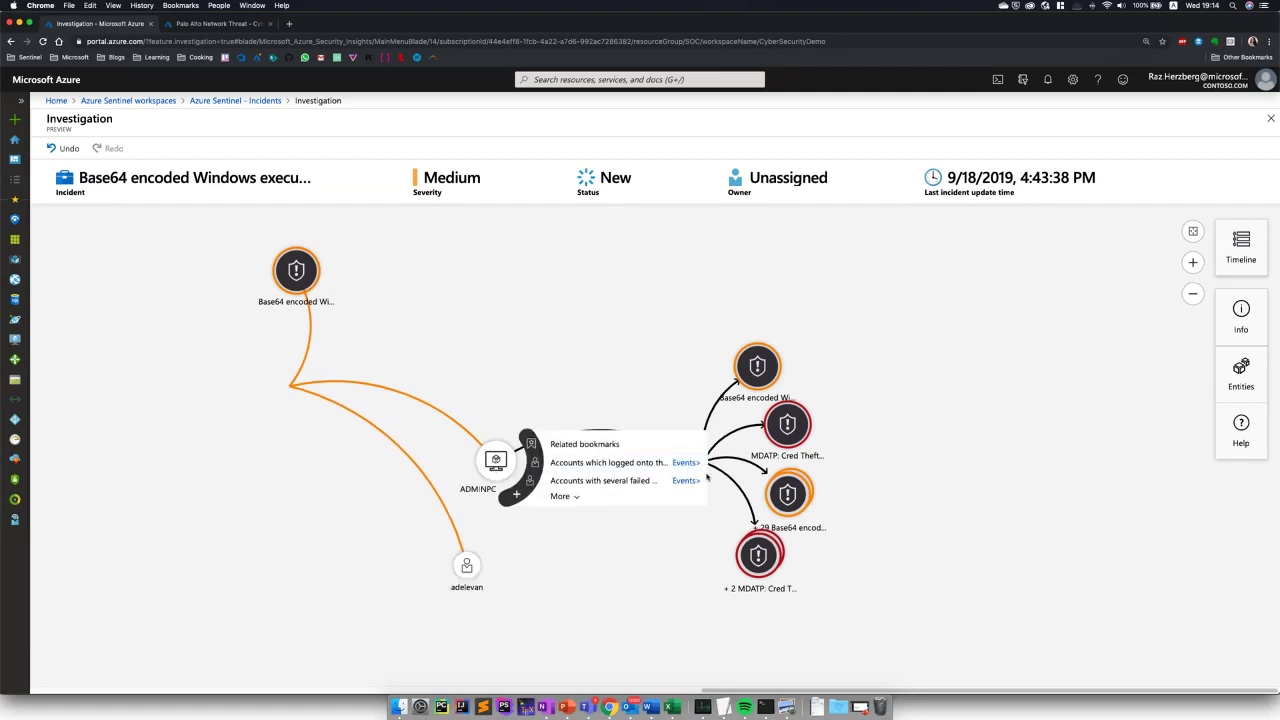
pyautogui.click(614, 494)
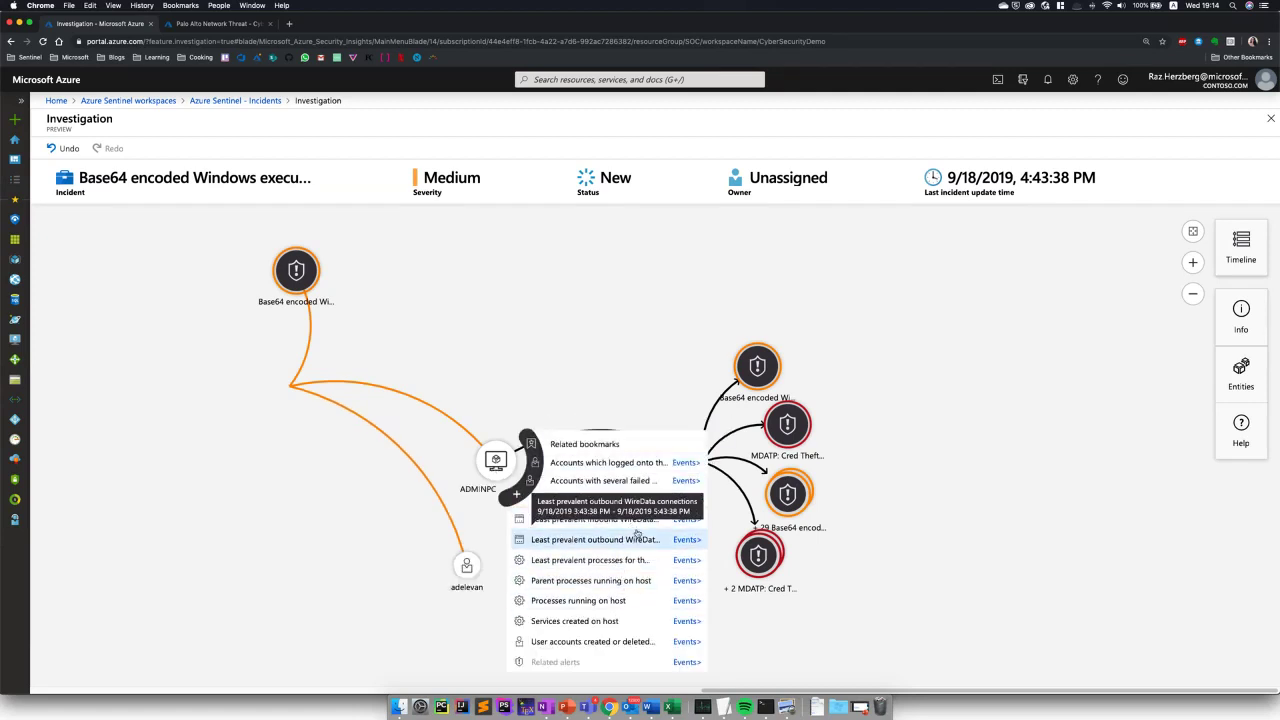
pyautogui.click(626, 604)
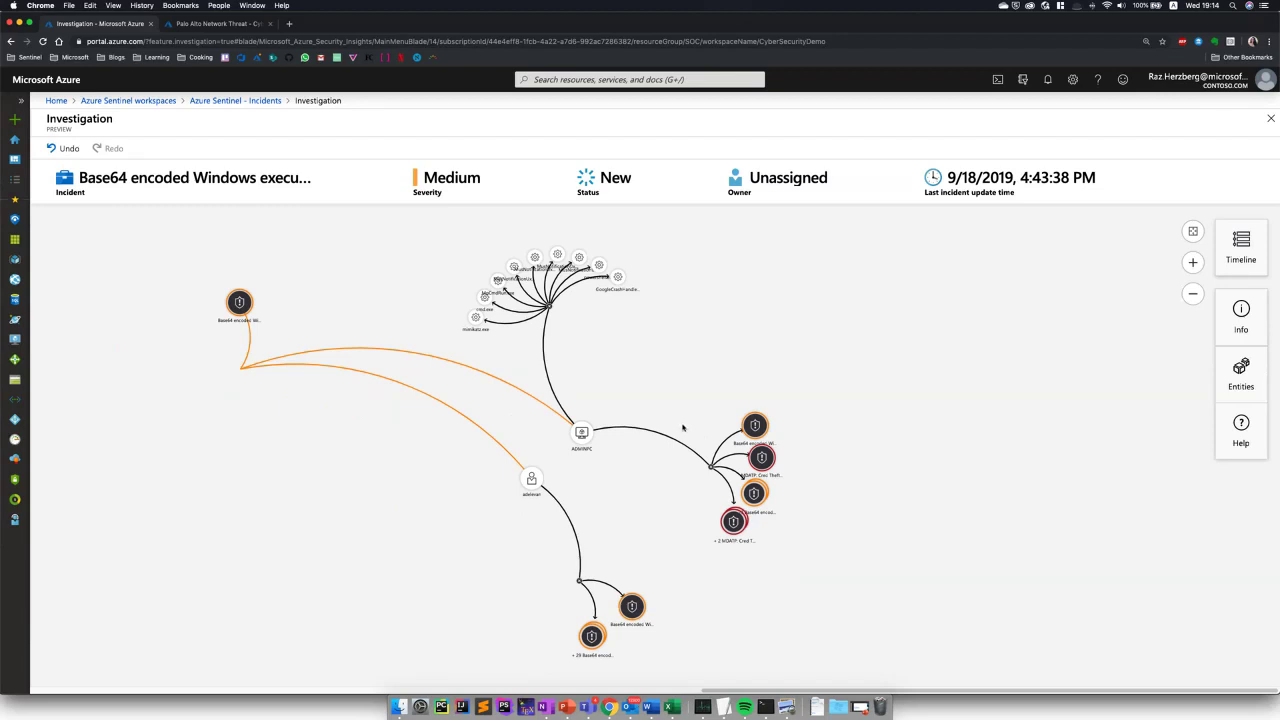
# Open the investigation's timeline to view the graph's alerts in chronological order.
pyautogui.moveTo(598, 438)
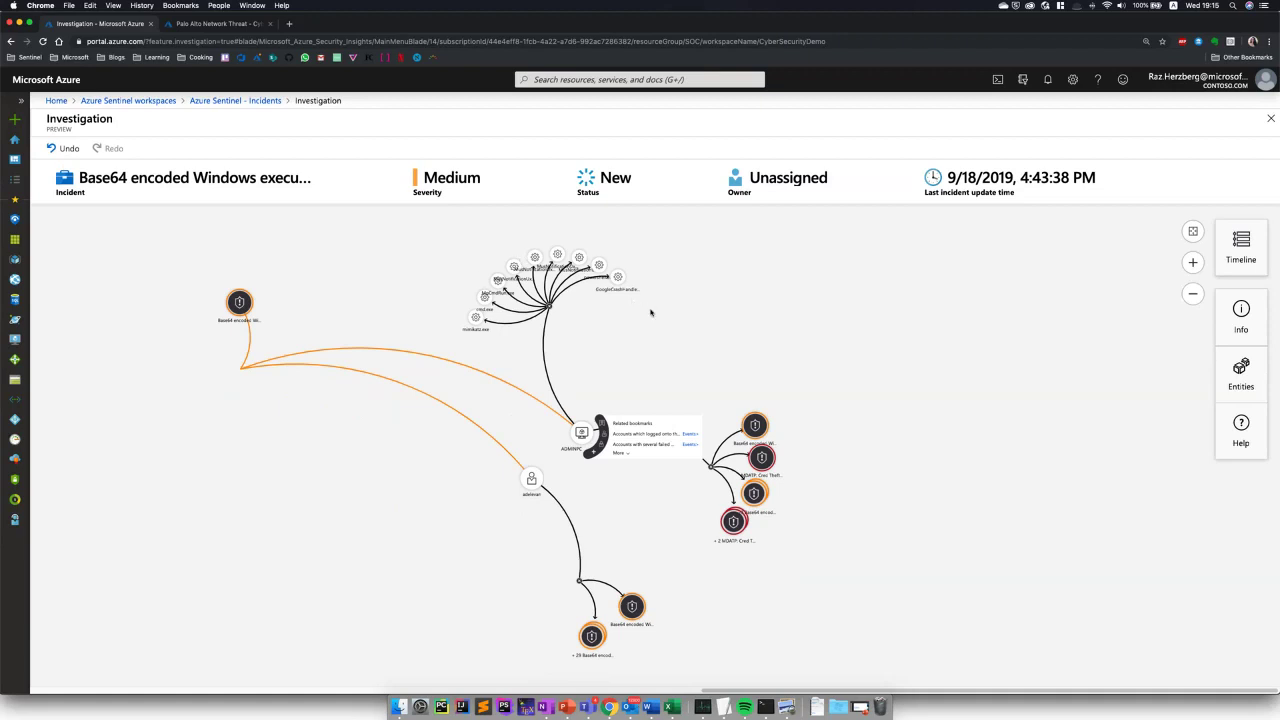
pyautogui.click(1252, 238)
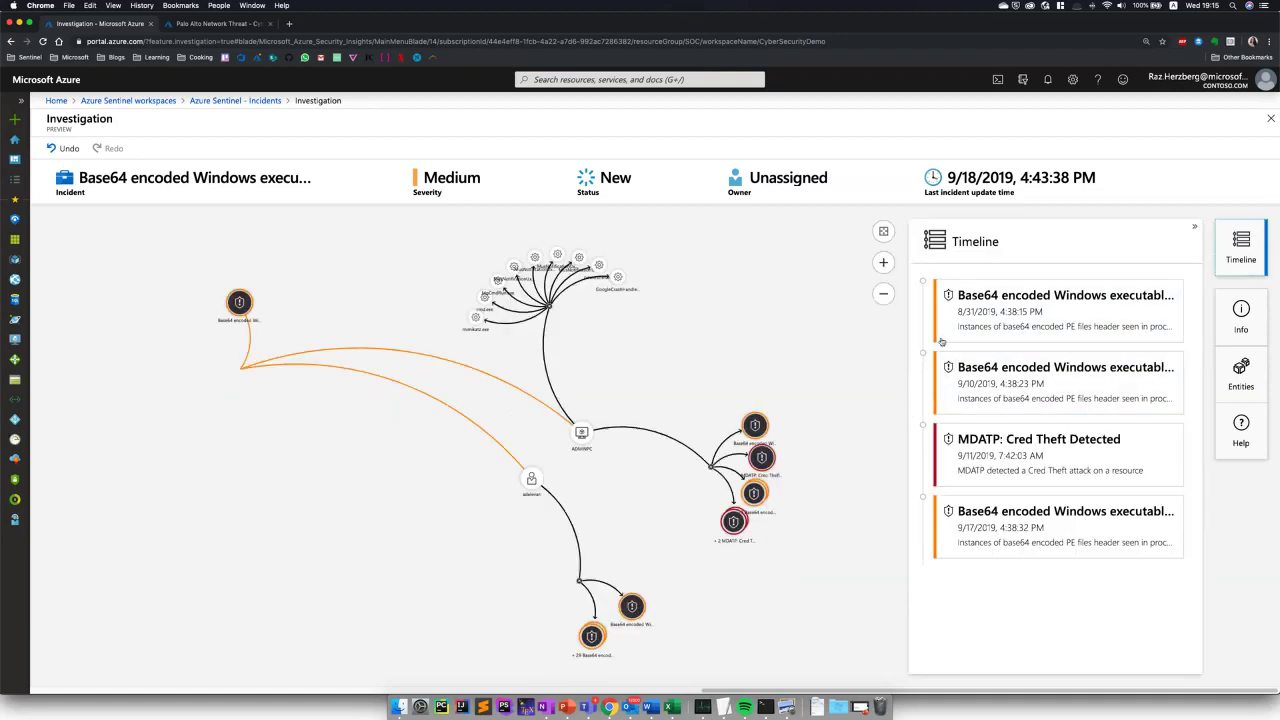
# List the investigation's entities and view the details of the ADMINPC host and the account.
pyautogui.moveTo(703, 383); pyautogui.dragTo(600, 393)
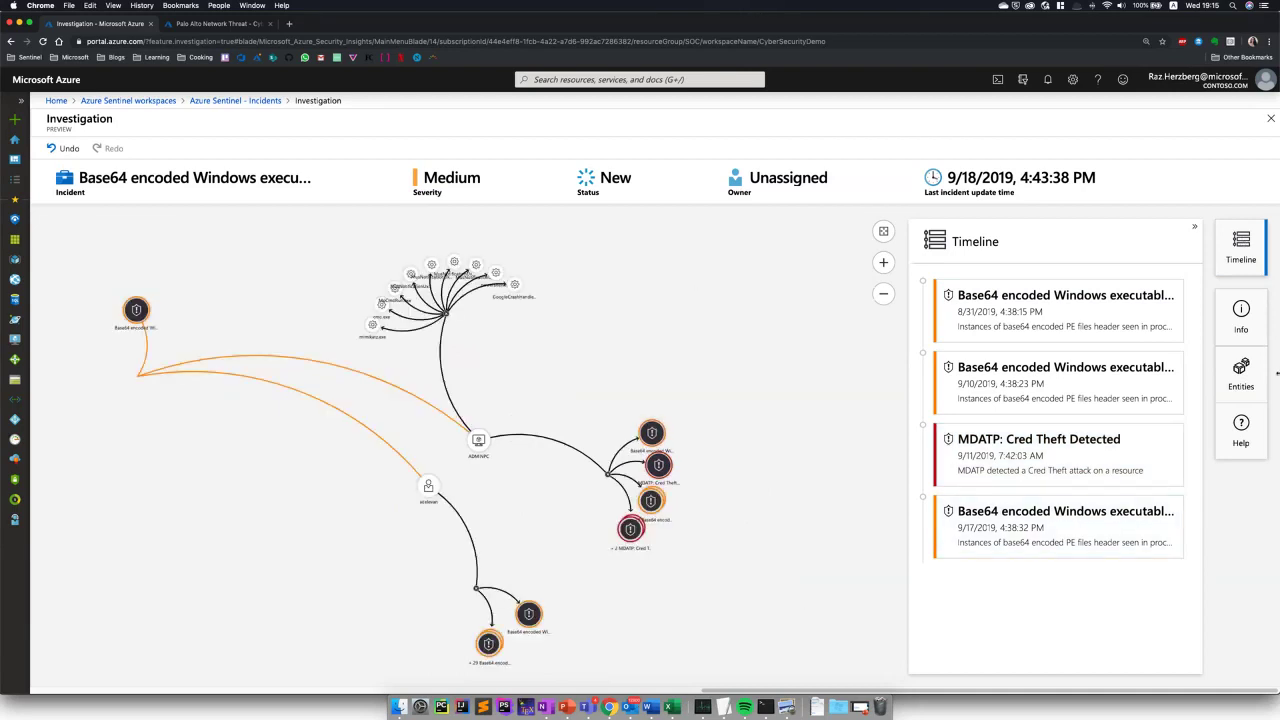
pyautogui.click(1238, 380)
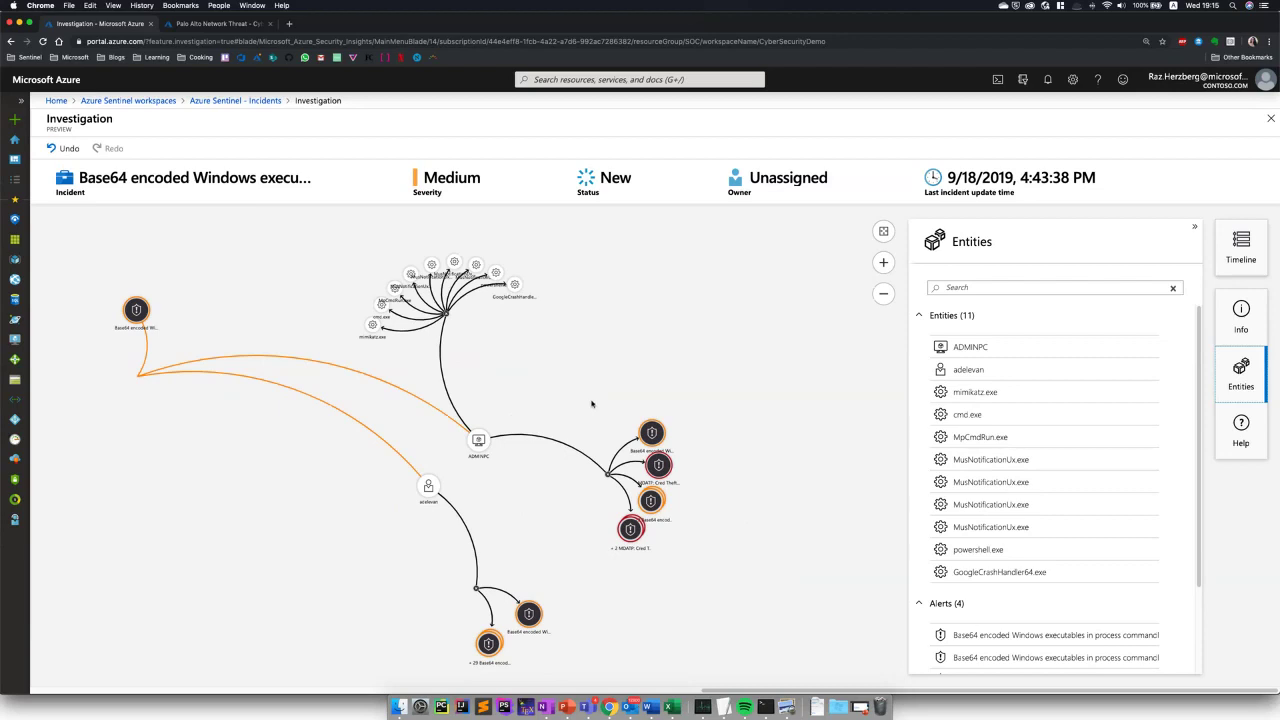
pyautogui.click(484, 442)
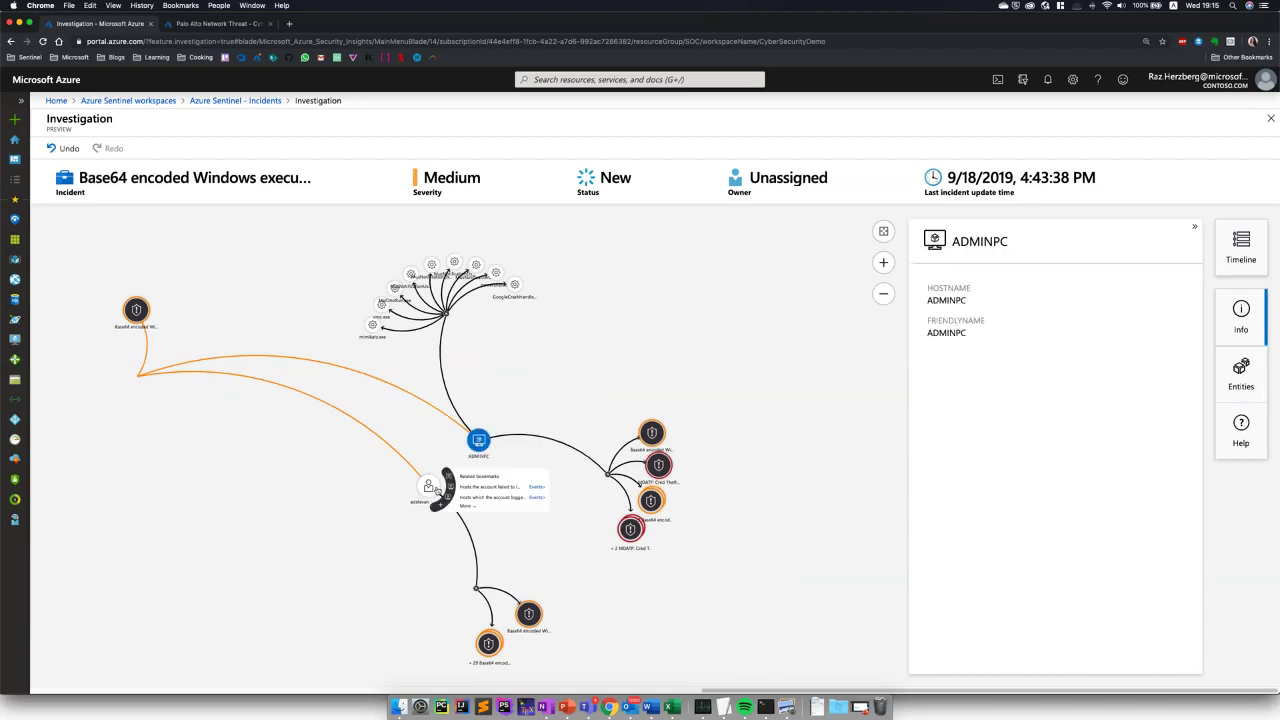
pyautogui.click(430, 488)
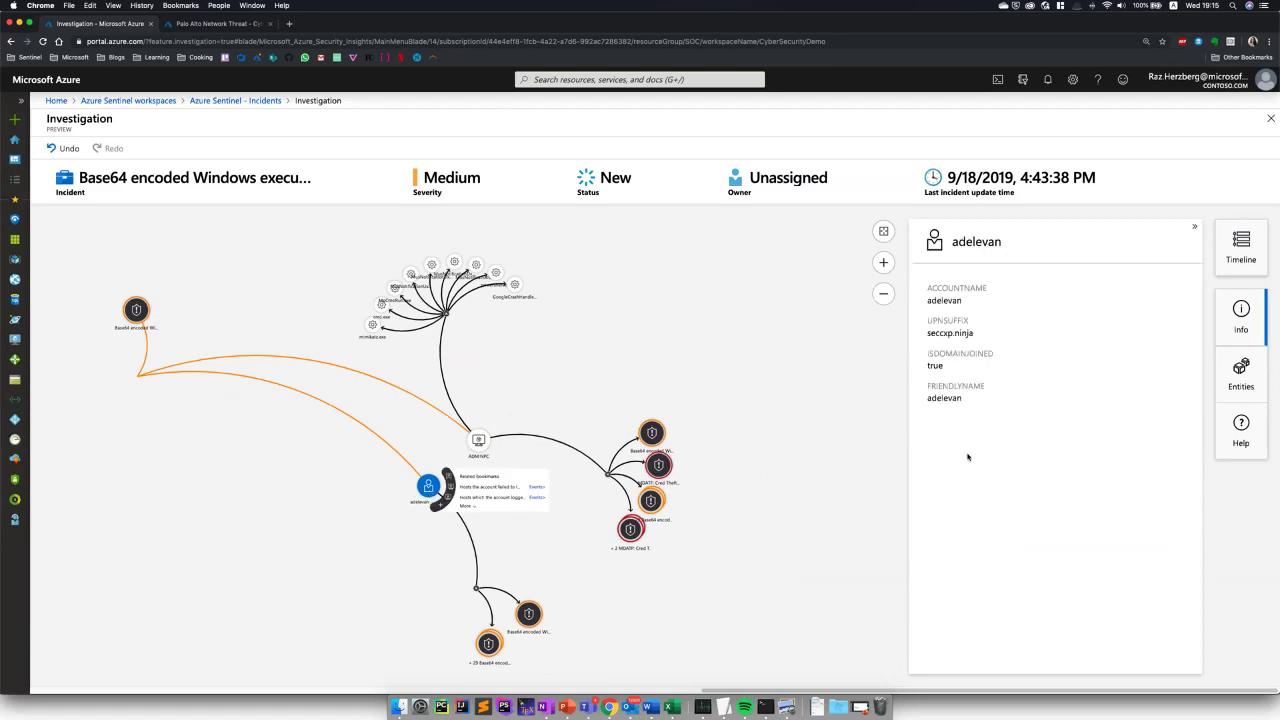
# Leave the investigation for the incidents list and open the workspace's playbooks.
pyautogui.click(267, 102)
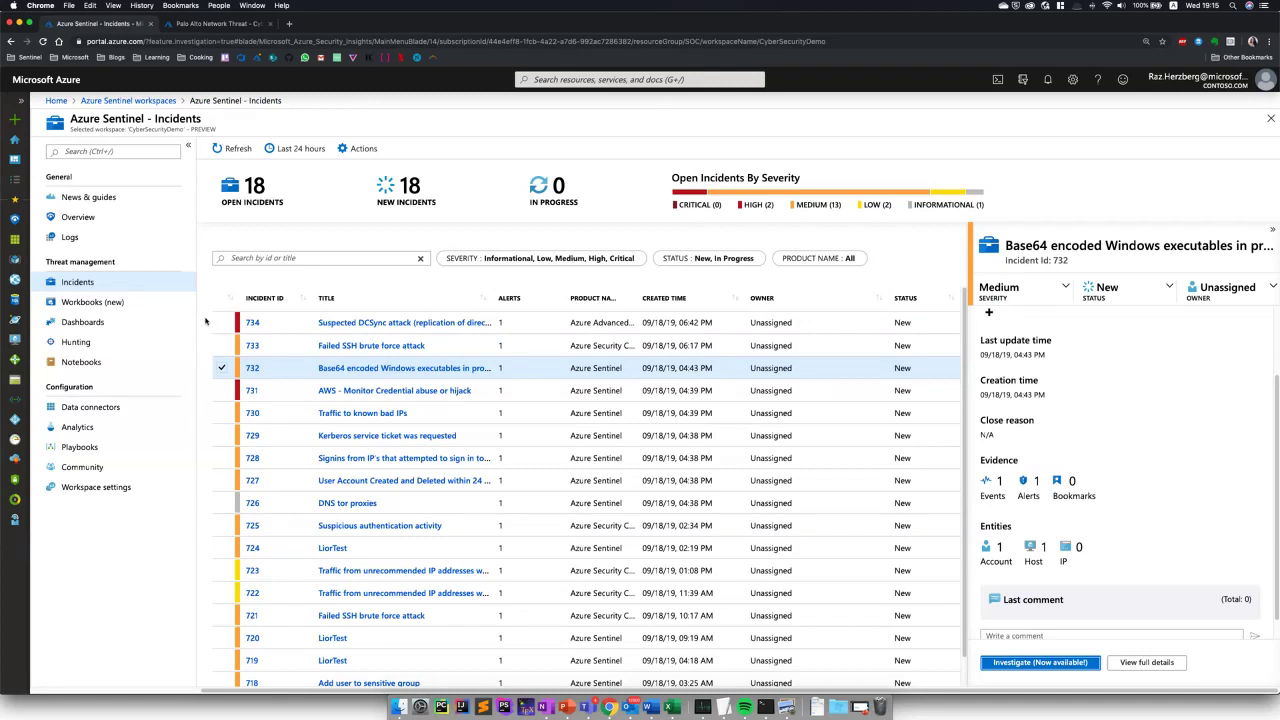
pyautogui.click(80, 447)
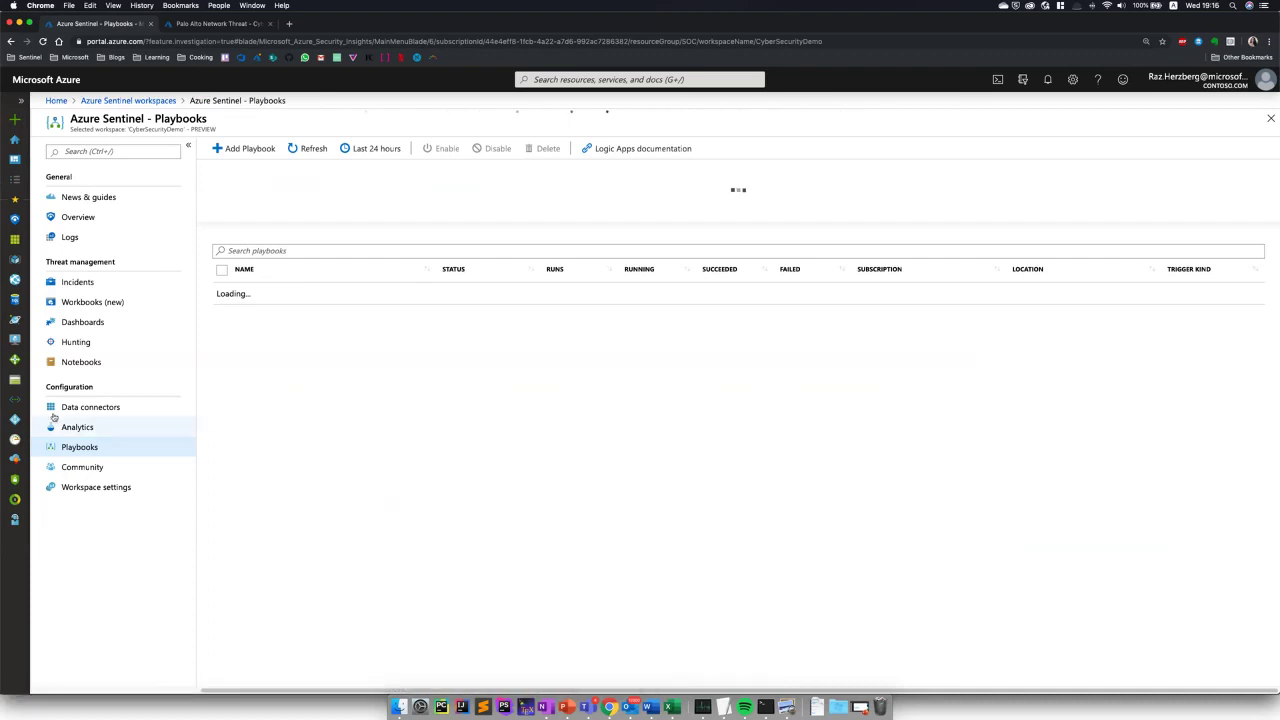
pyautogui.click(118, 434)
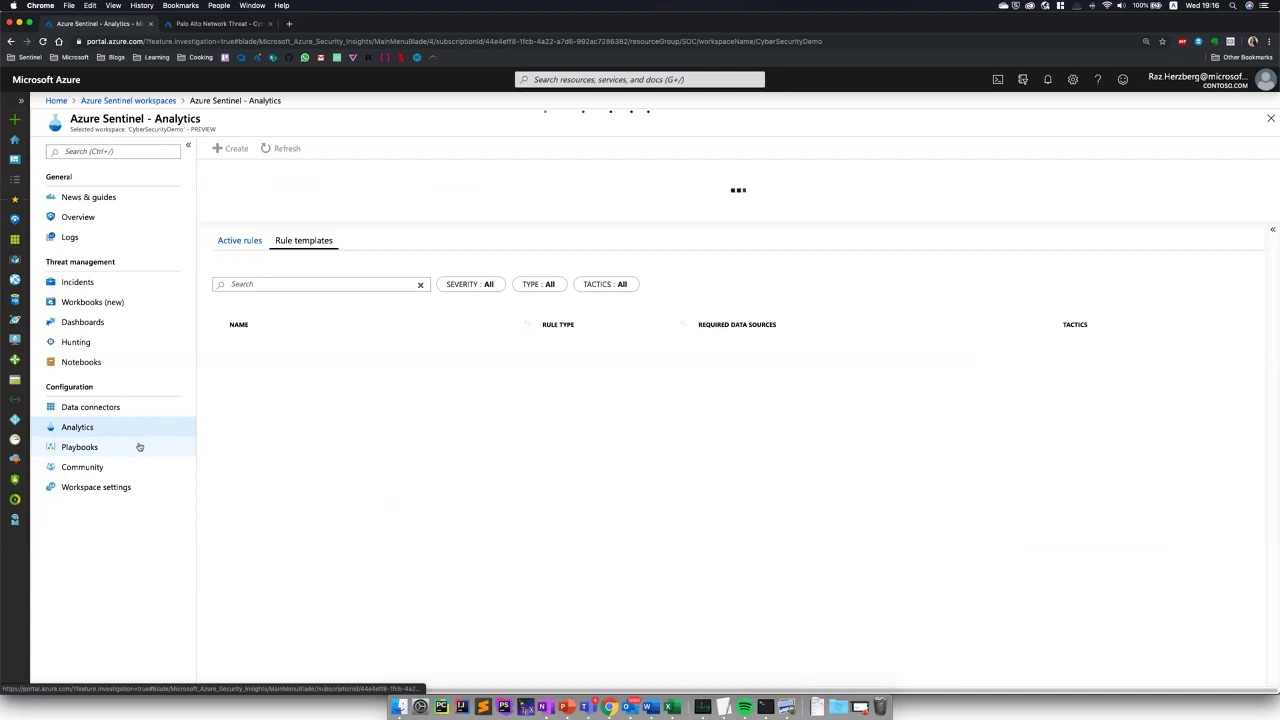
pyautogui.click(140, 446)
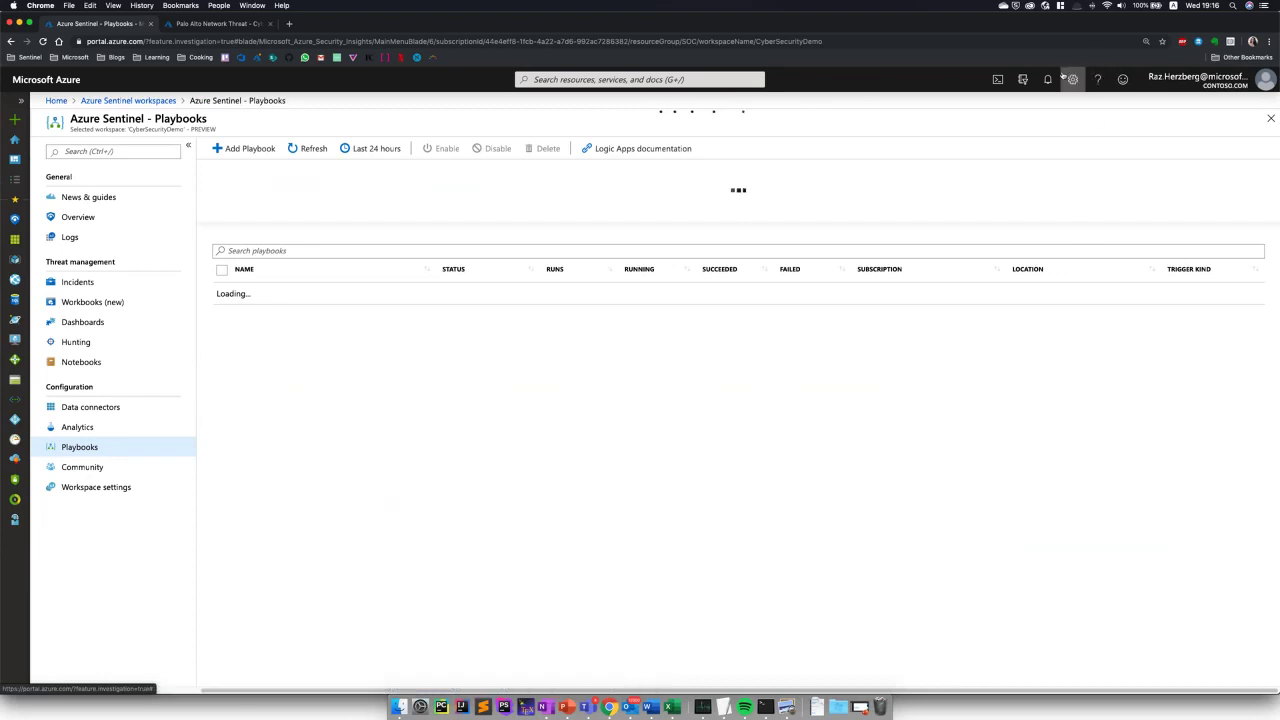
pyautogui.click(1025, 79)
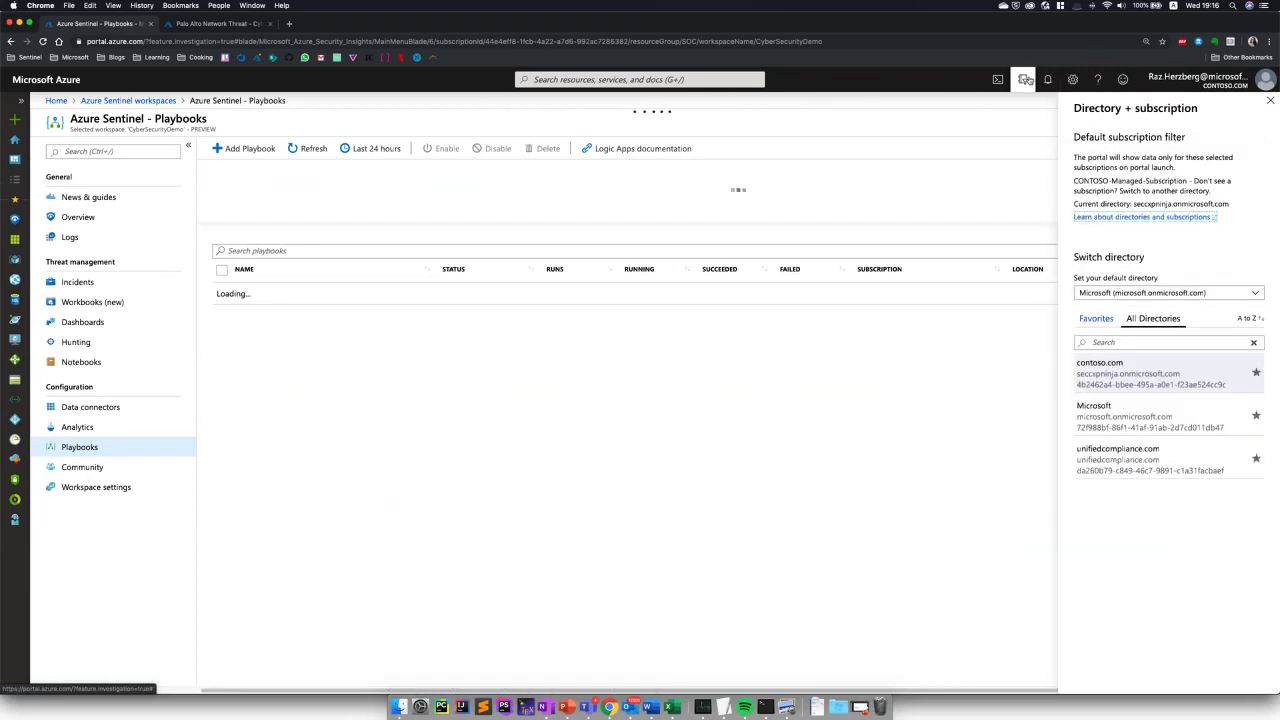
pyautogui.click(1025, 79)
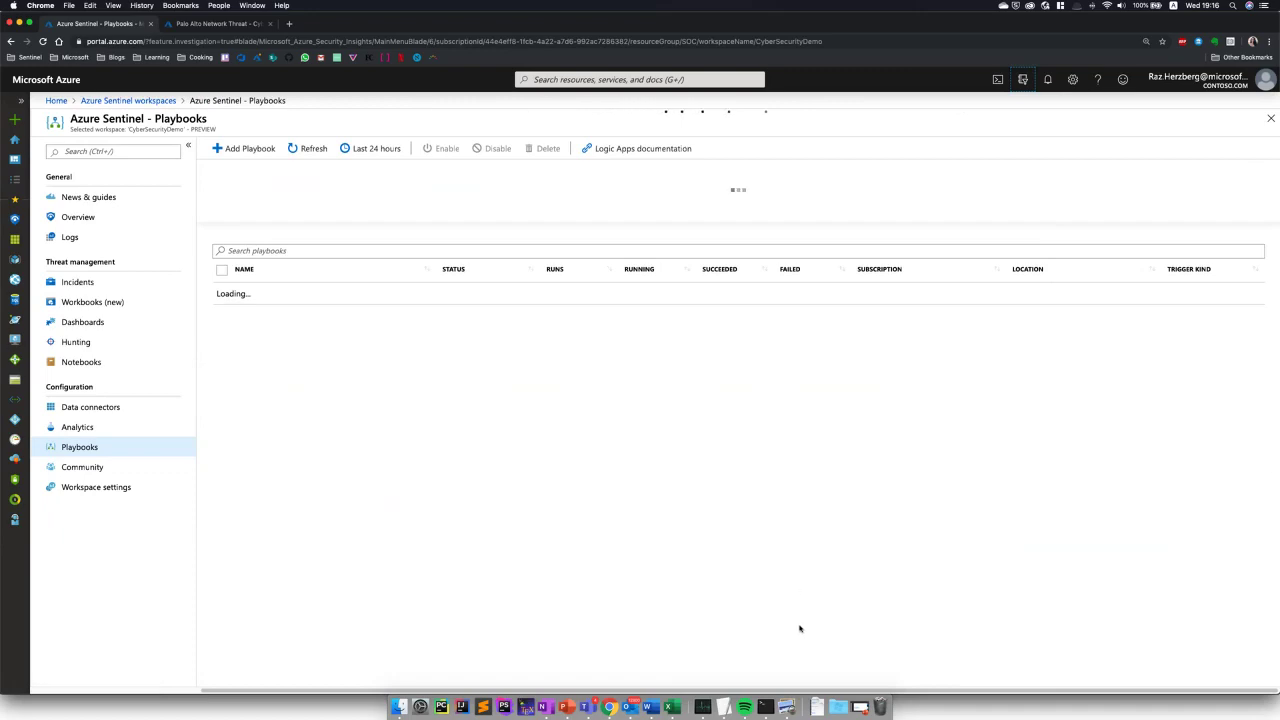
# Examine the list of security playbooks with their status, runs, locations and trigger kinds.
pyautogui.scroll(-5, 371, 556)
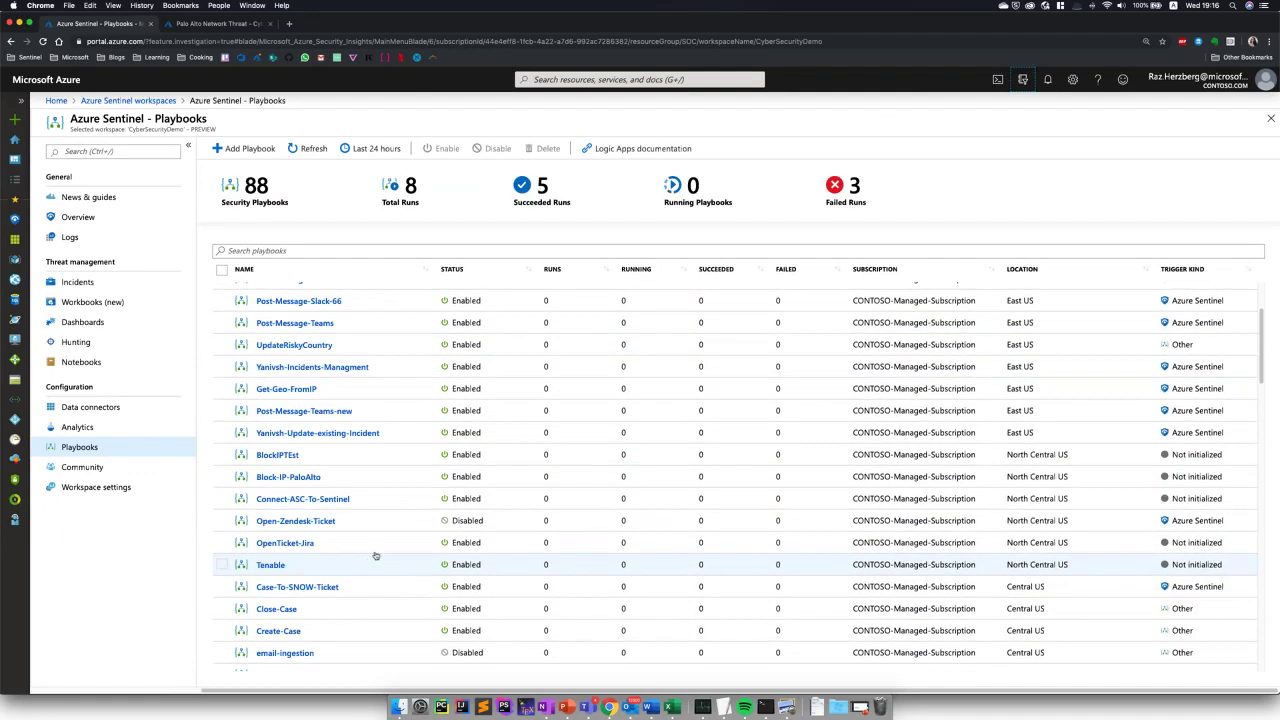
pyautogui.scroll(-5, 371, 556)
pyautogui.scroll(-5, 369, 571)
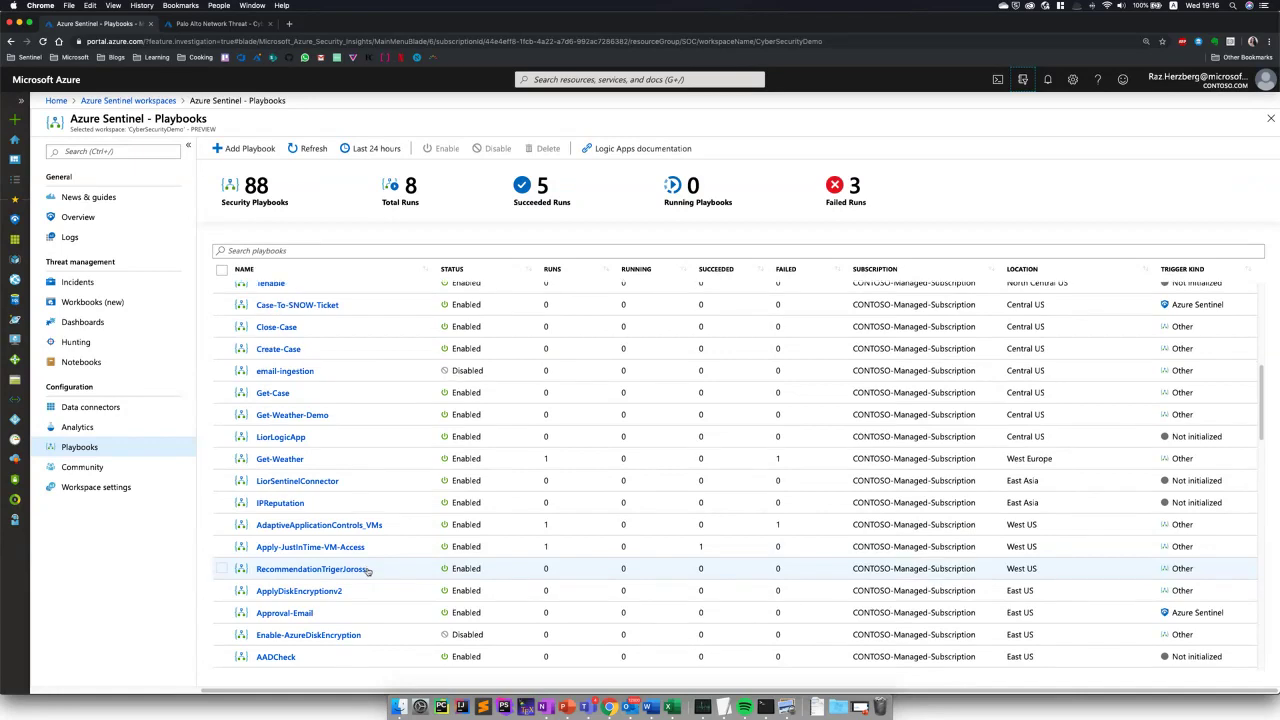
pyautogui.scroll(-15, 367, 571)
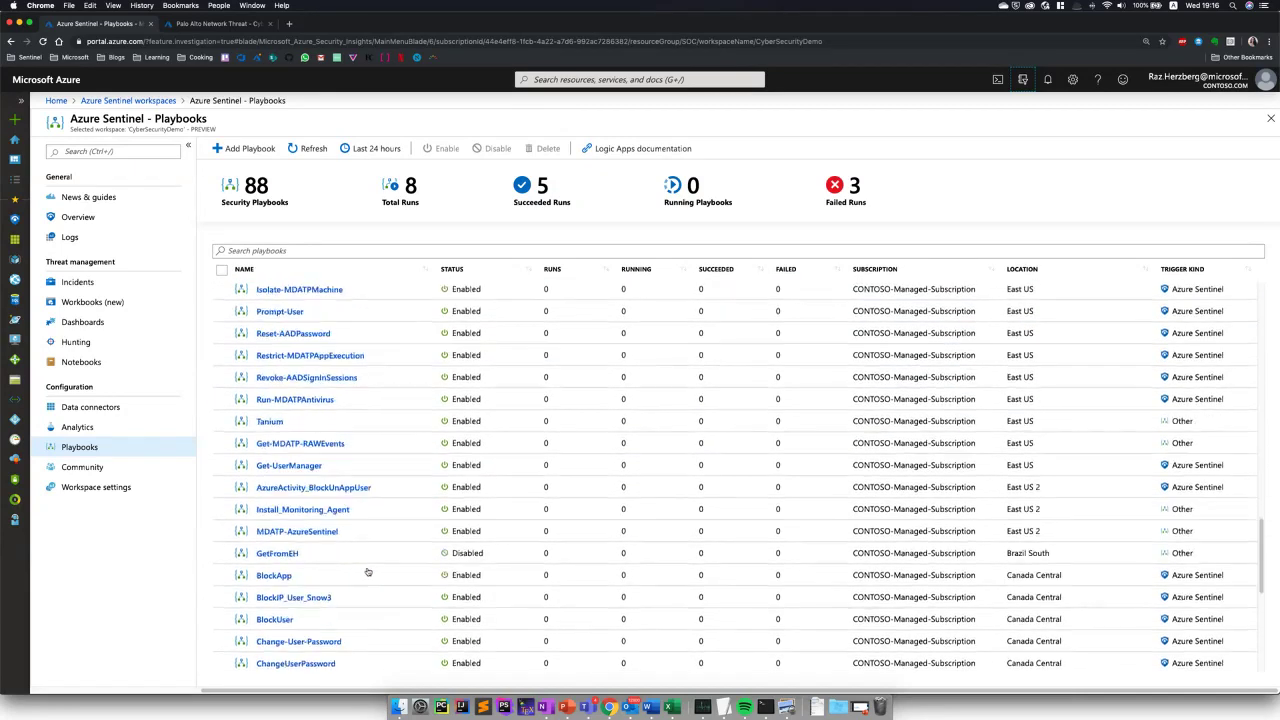
pyautogui.scroll(10, 367, 571)
pyautogui.scroll(10, 360, 466)
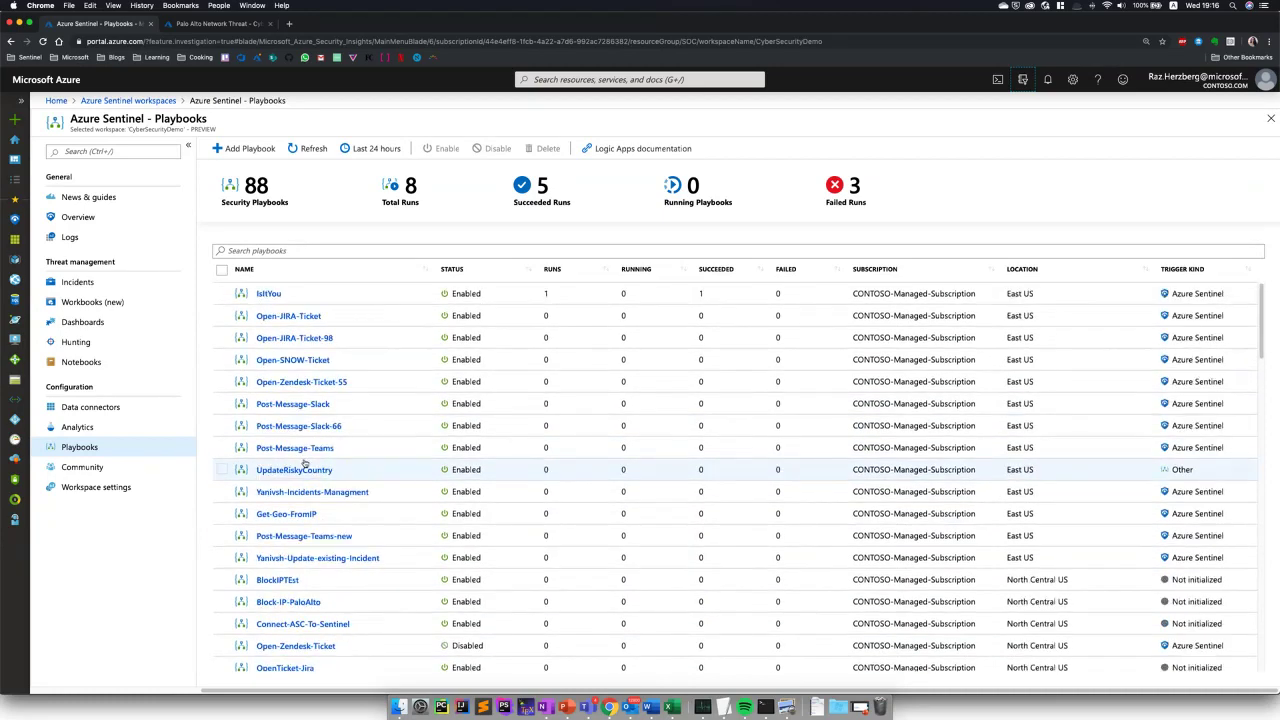
pyautogui.scroll(-5, 360, 580)
pyautogui.scroll(5, 347, 595)
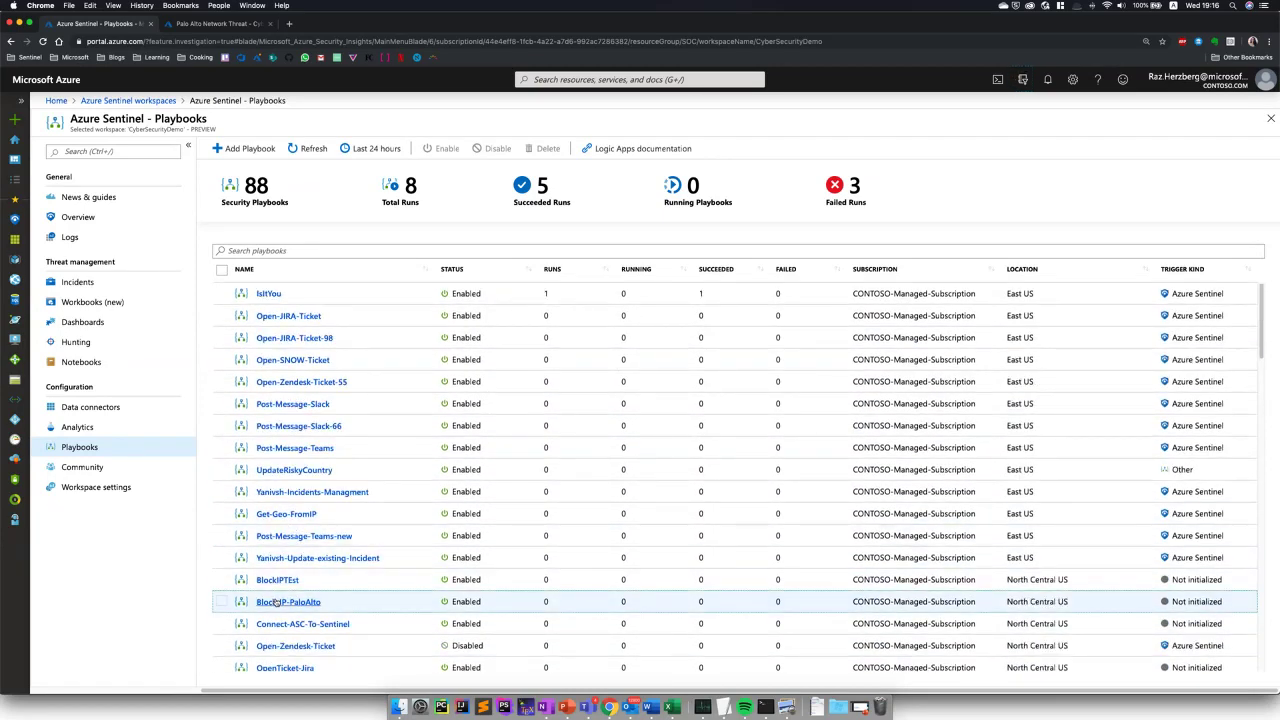
pyautogui.click(300, 601)
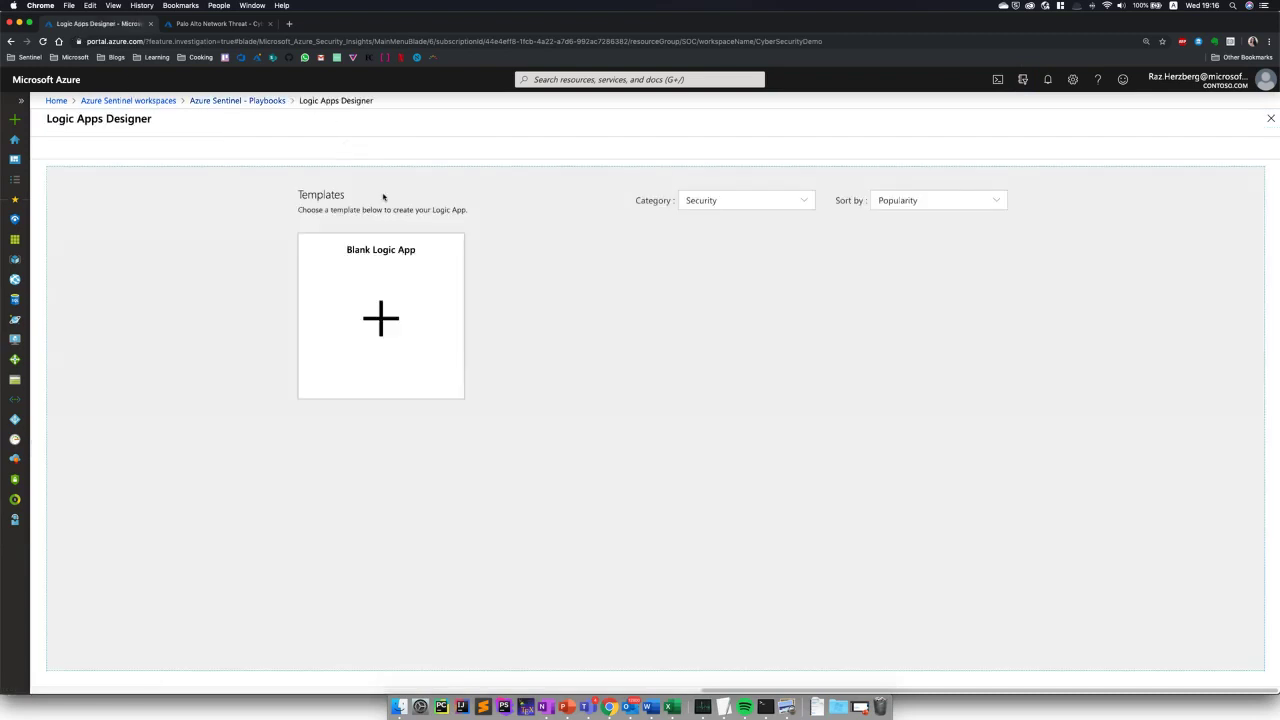
pyautogui.click(268, 101)
pyautogui.scroll(-15, 311, 634)
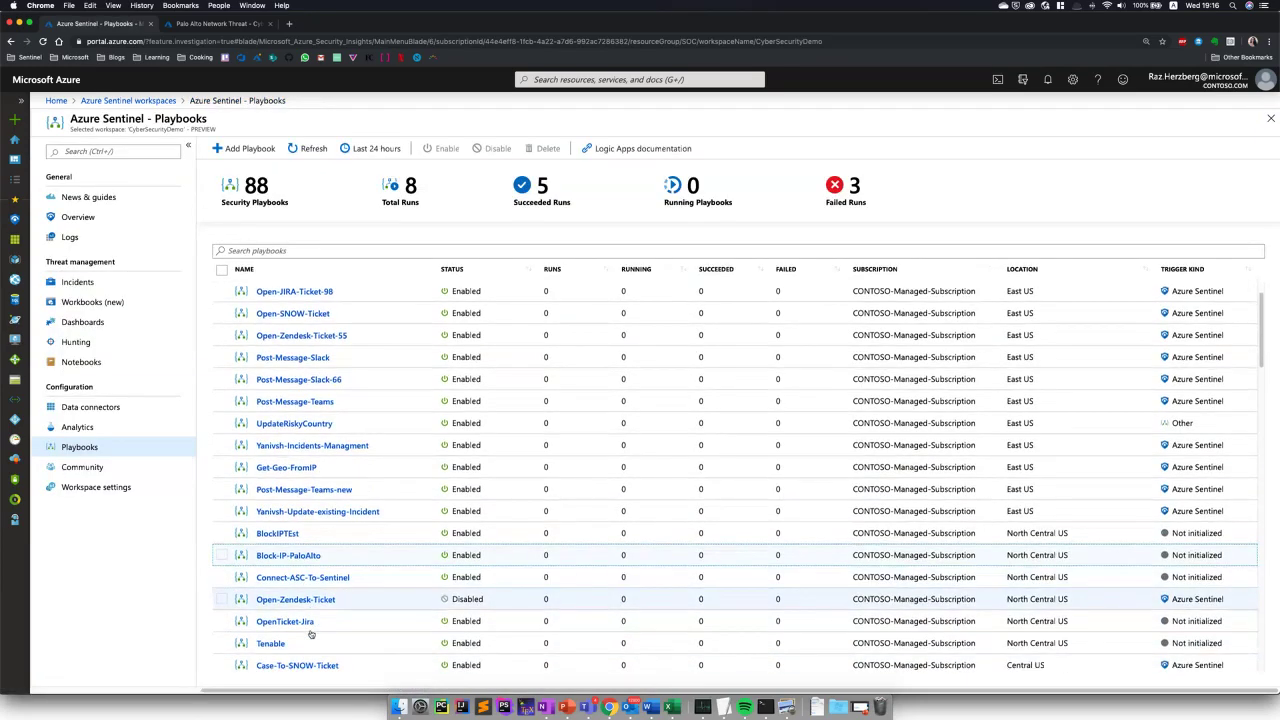
# Filter the playbooks by "palo" and open BlockIP_PaloAlto_BlockUserAAD_ServiceNow in the Logic Apps Designer.
pyautogui.click(276, 250)
pyautogui.write('raz')
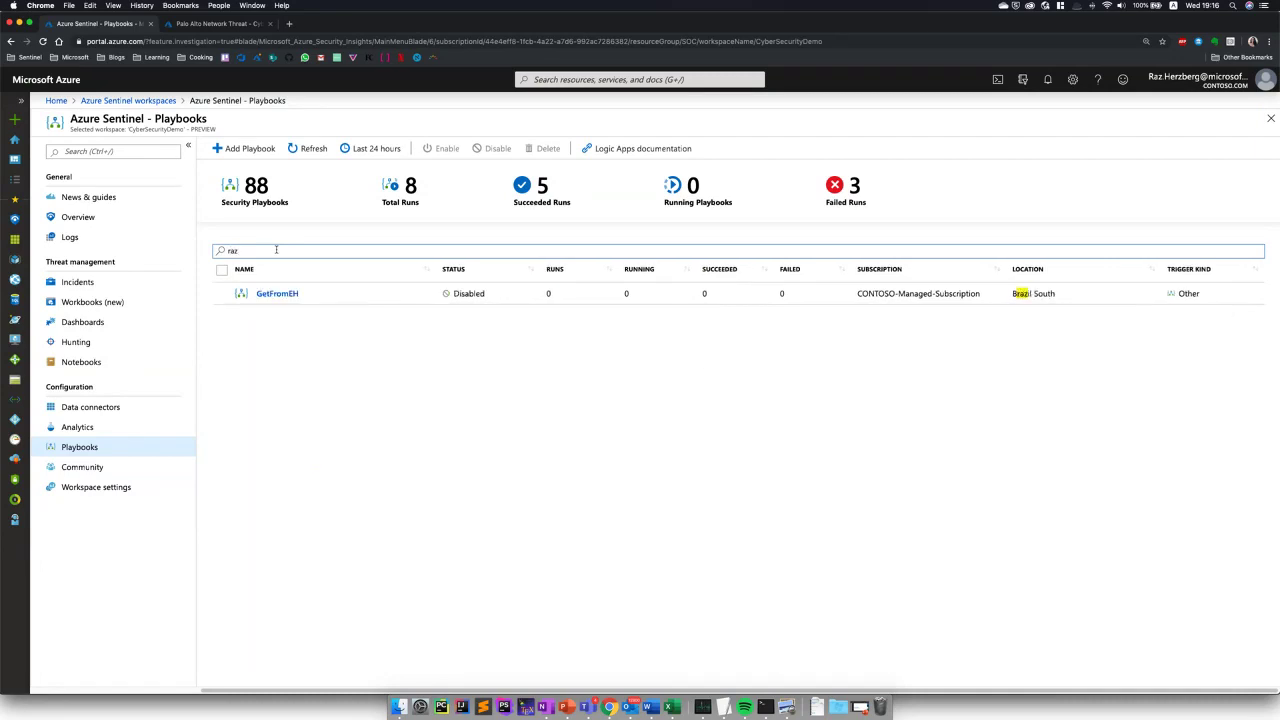
pyautogui.press('BackSpace')
pyautogui.press('BackSpace')
pyautogui.press('BackSpace')
pyautogui.write('palo')
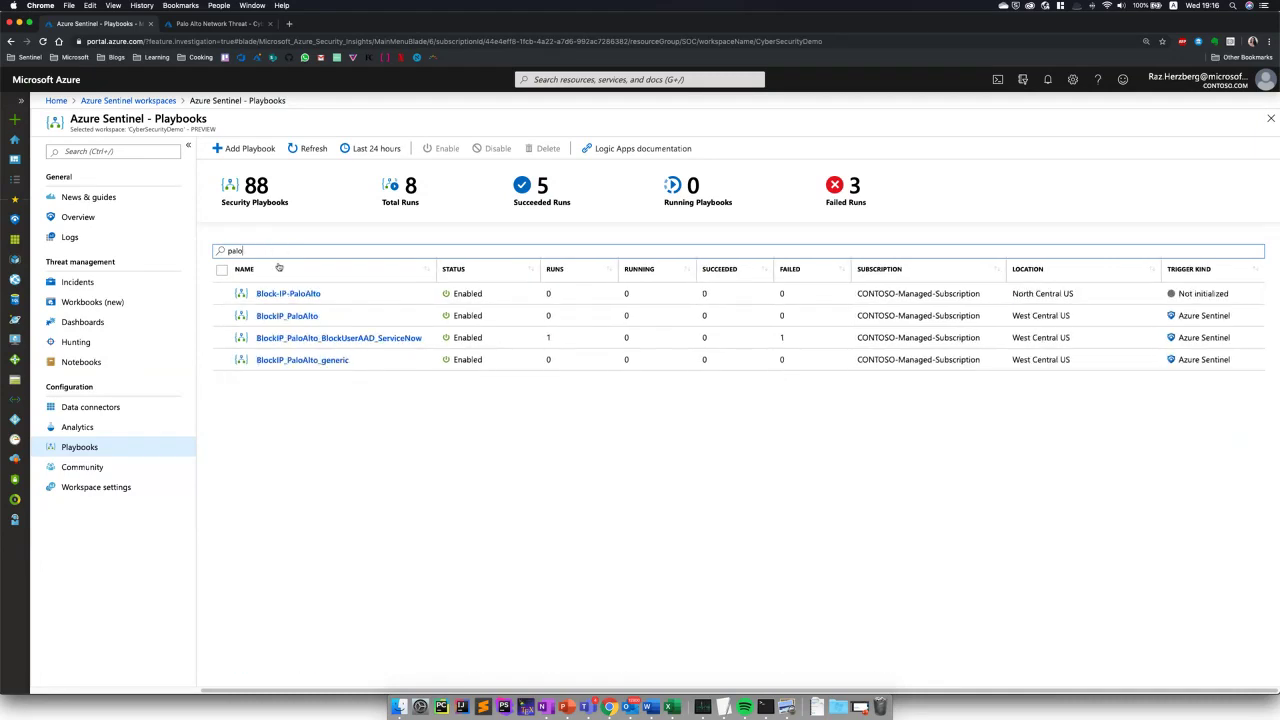
pyautogui.click(317, 339)
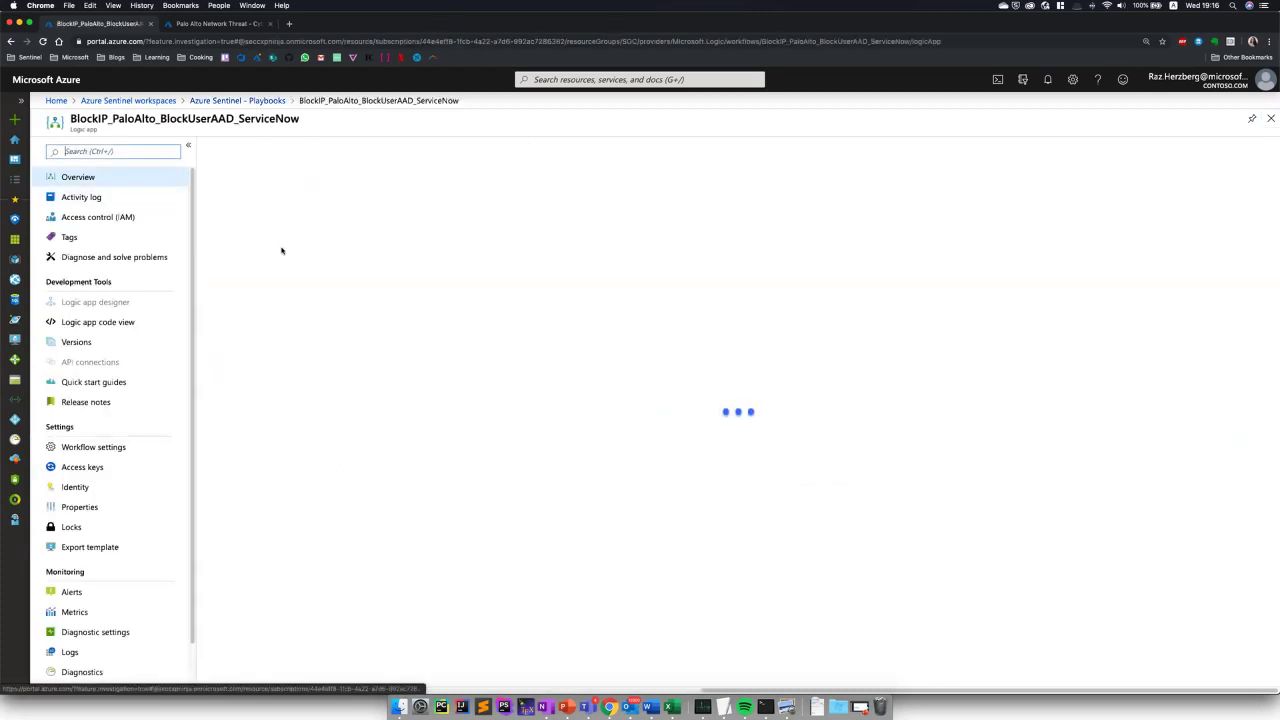
pyautogui.click(343, 149)
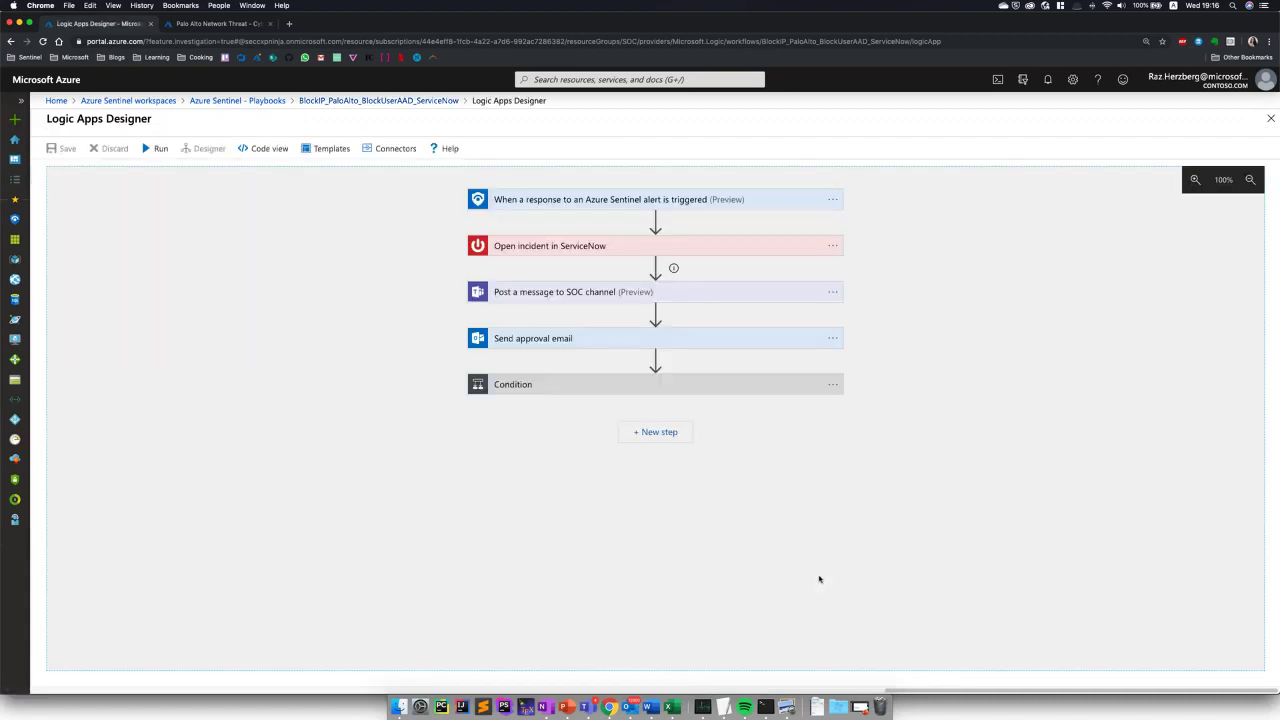
# Expand the playbook's trigger, ServiceNow incident, SOC channel message, approval email and condition steps.
pyautogui.click(592, 210)
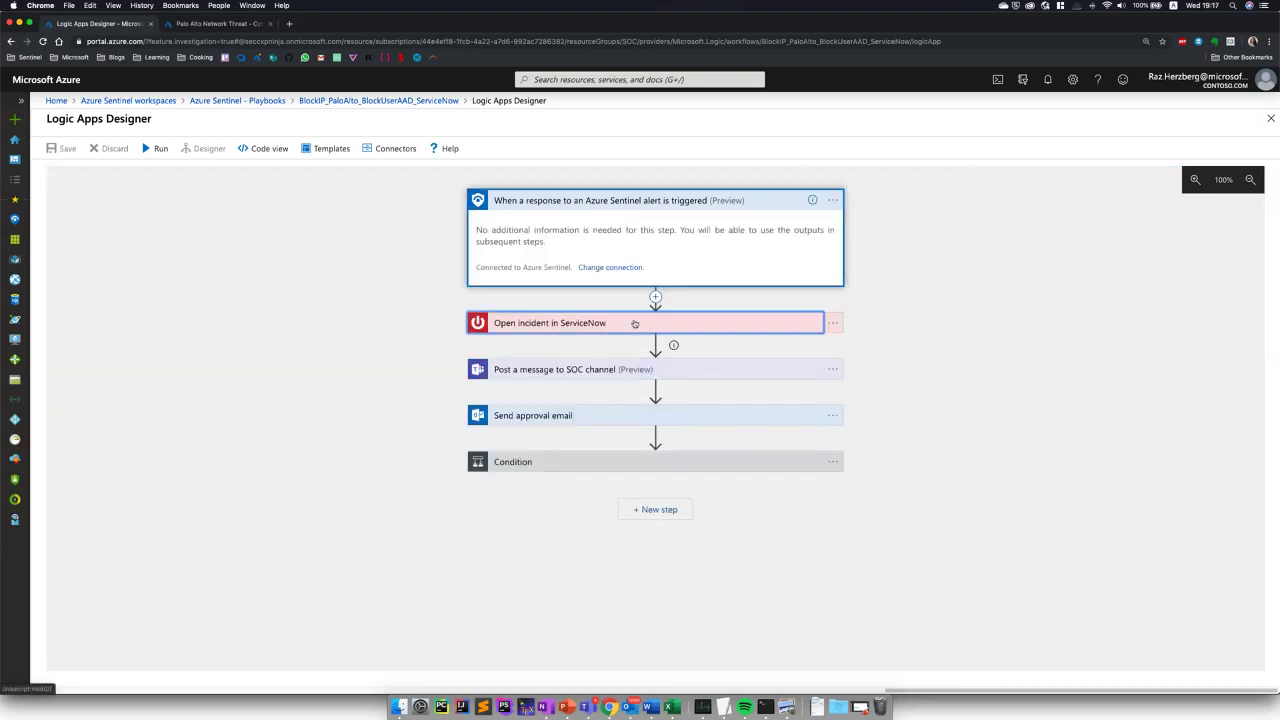
pyautogui.click(634, 322)
pyautogui.click(585, 420)
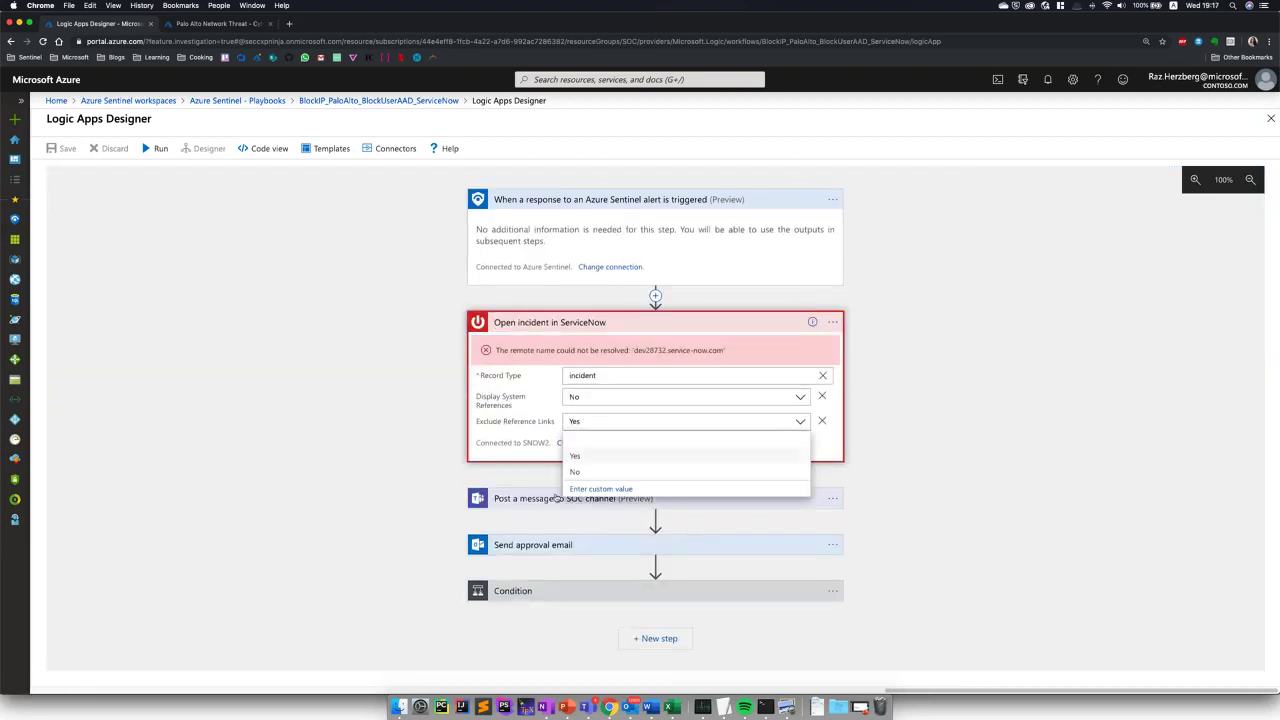
pyautogui.click(557, 498)
pyautogui.scroll(-3, 540, 567)
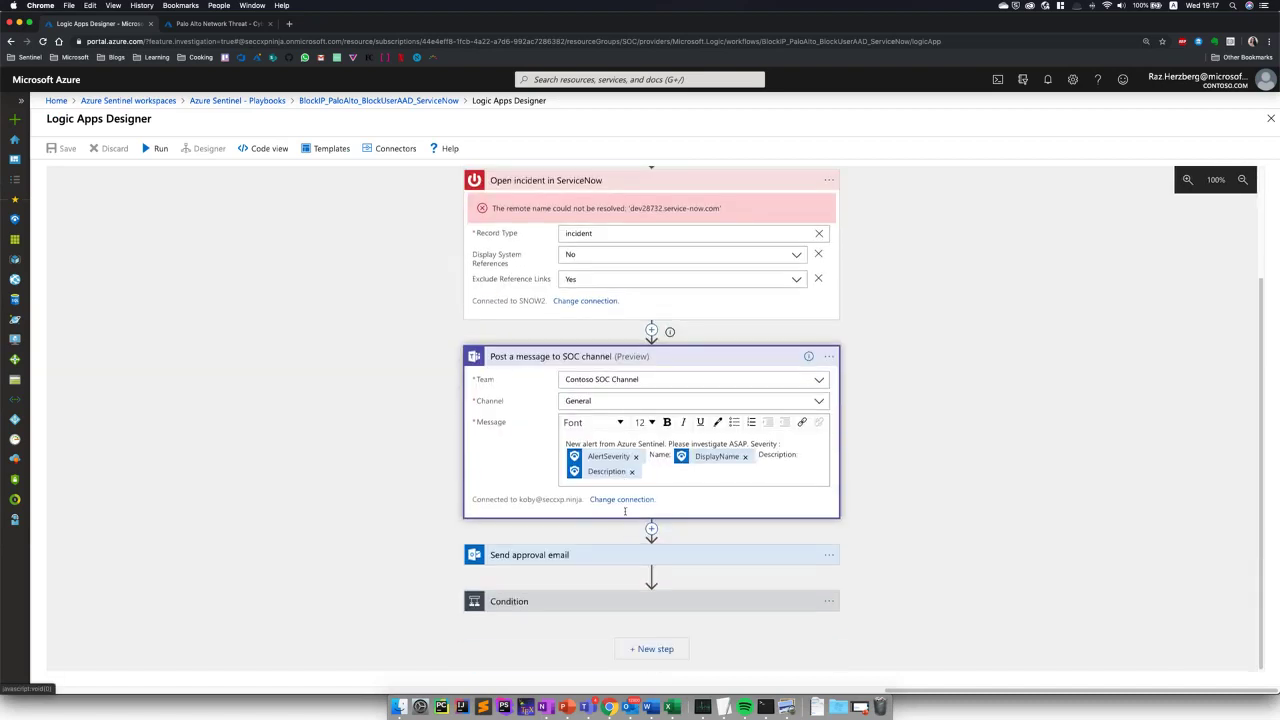
pyautogui.click(540, 556)
pyautogui.scroll(-3, 560, 590)
pyautogui.click(580, 602)
# Review the settings of the playbook's ServiceNow incident, SOC channel message and approval email steps.
pyautogui.scroll(4, 757, 532)
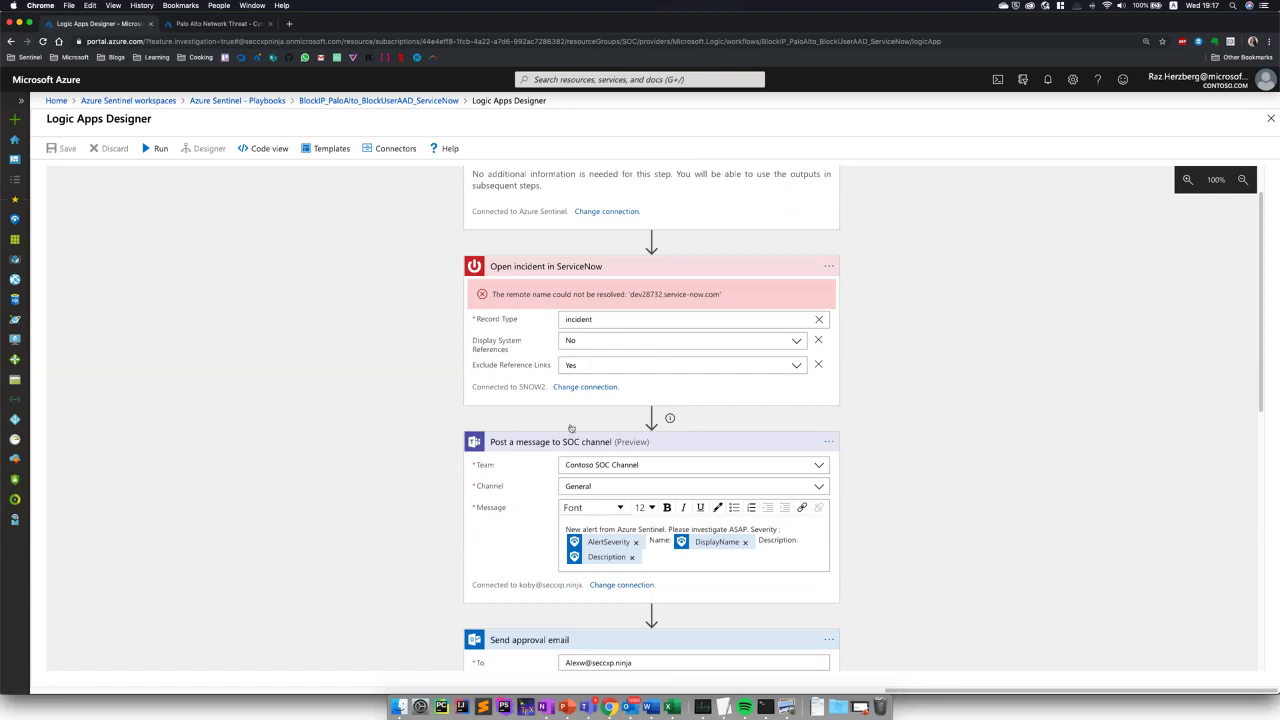
pyautogui.scroll(-2, 587, 368)
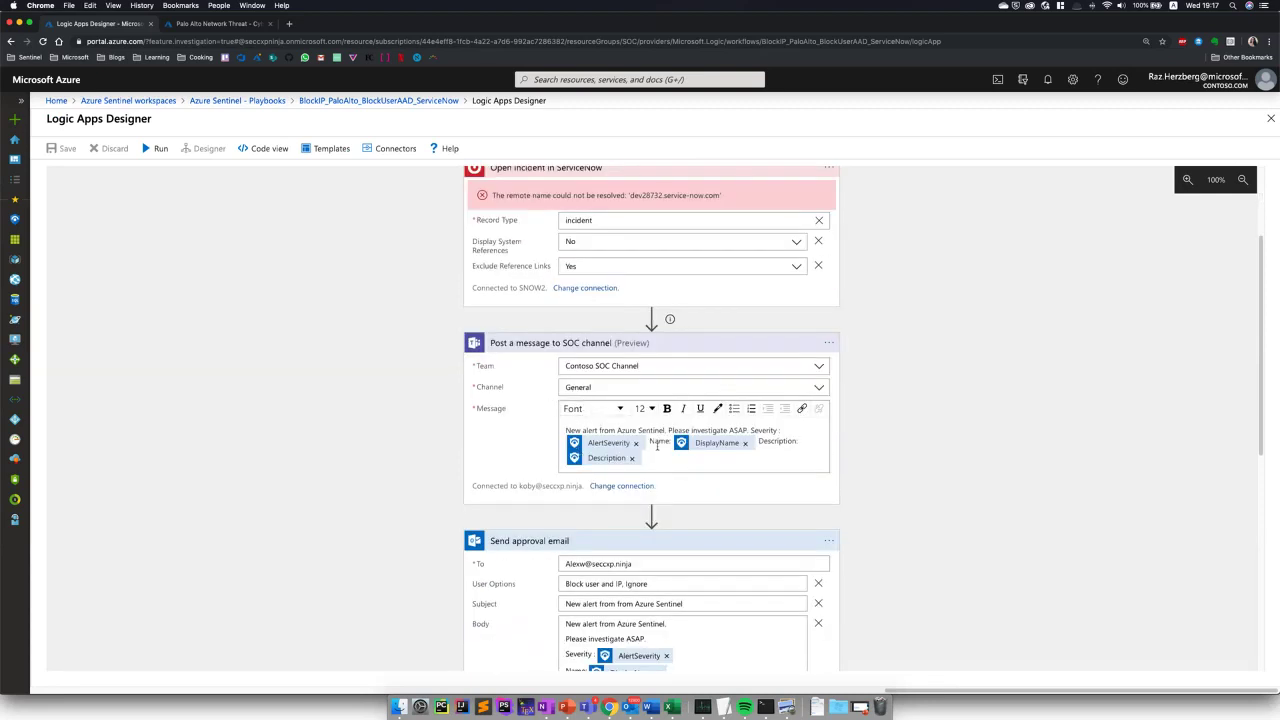
pyautogui.scroll(-2, 657, 447)
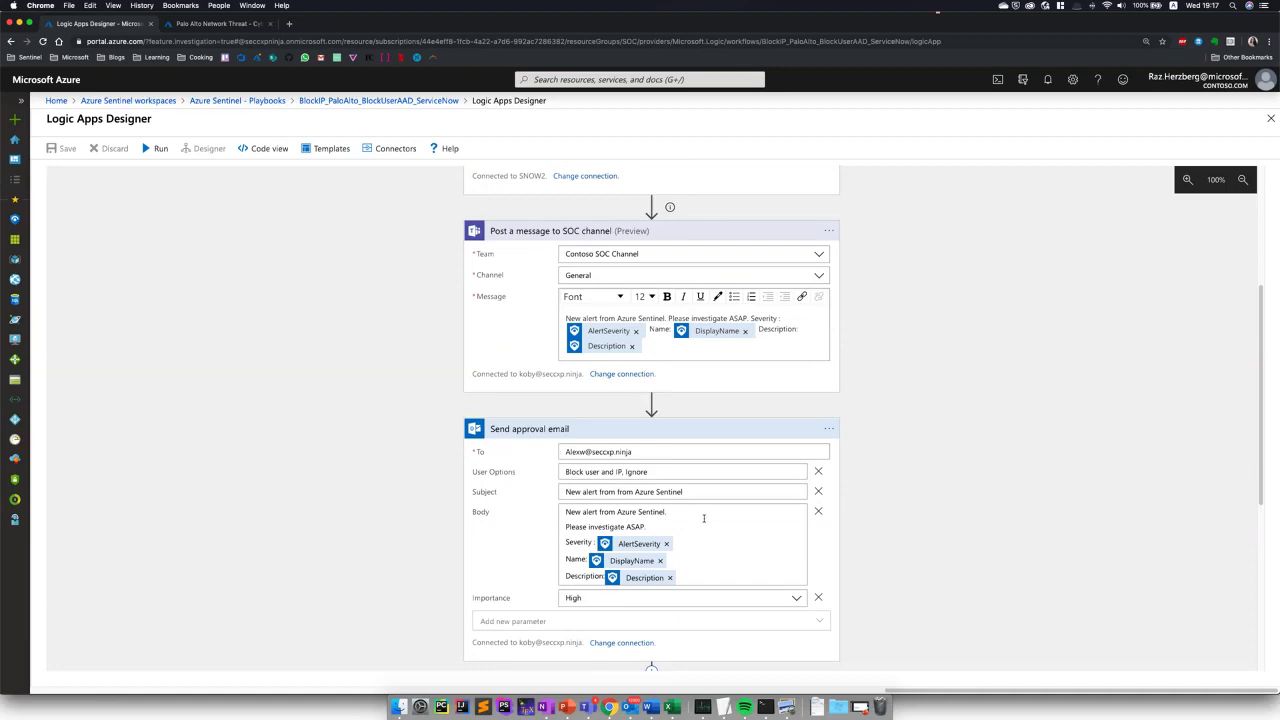
pyautogui.scroll(4, 703, 518)
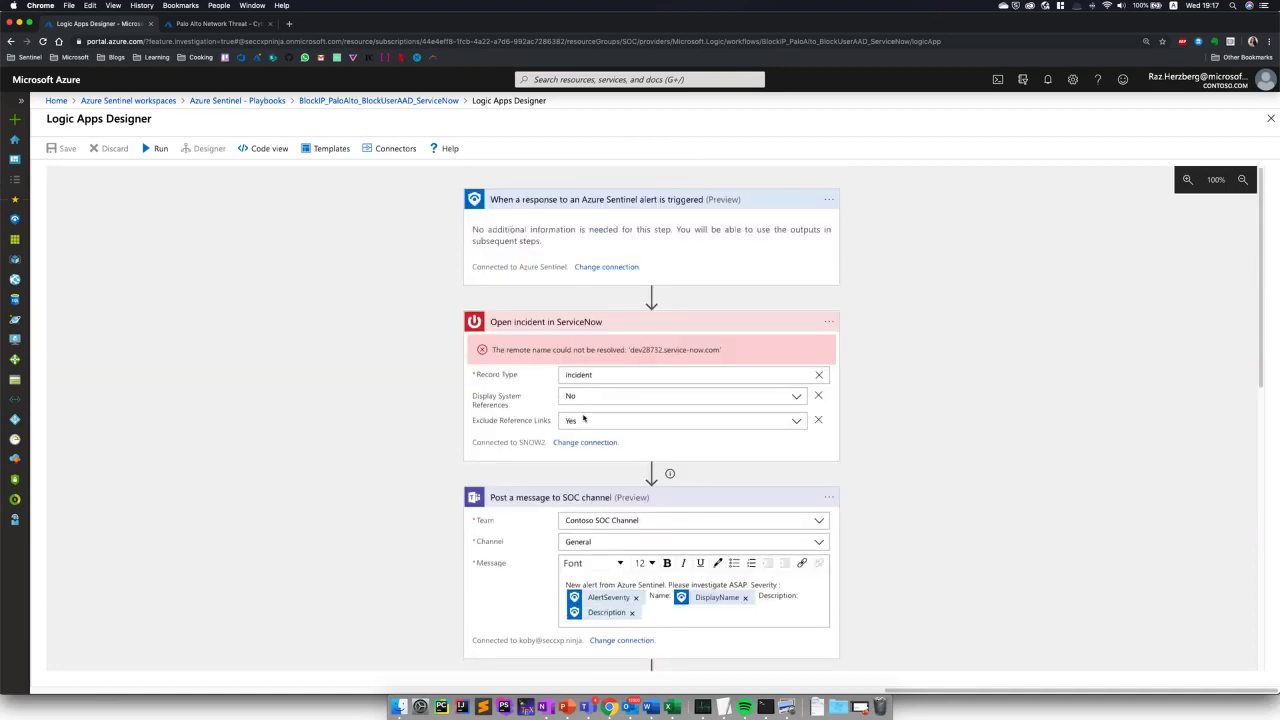
pyautogui.scroll(-1, 635, 486)
pyautogui.scroll(-3, 635, 486)
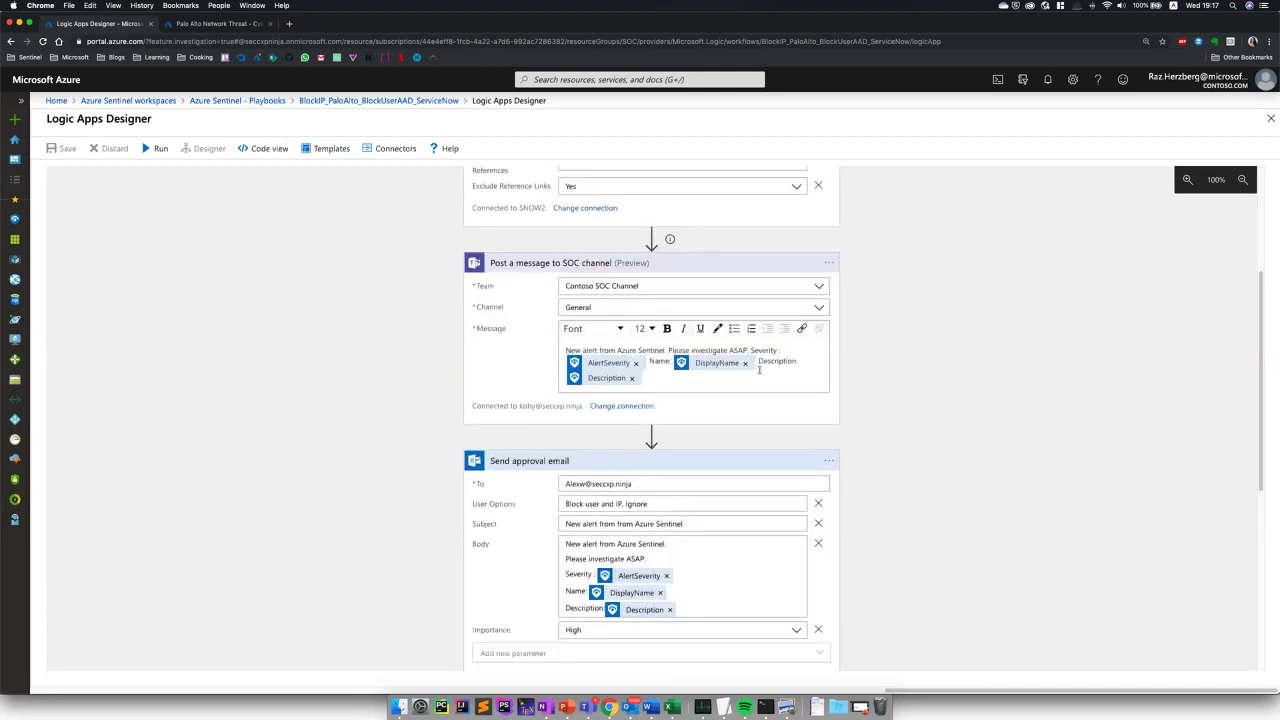
# Examine the dynamic content available for the SOC channel message and the approval email's body.
pyautogui.click(669, 385)
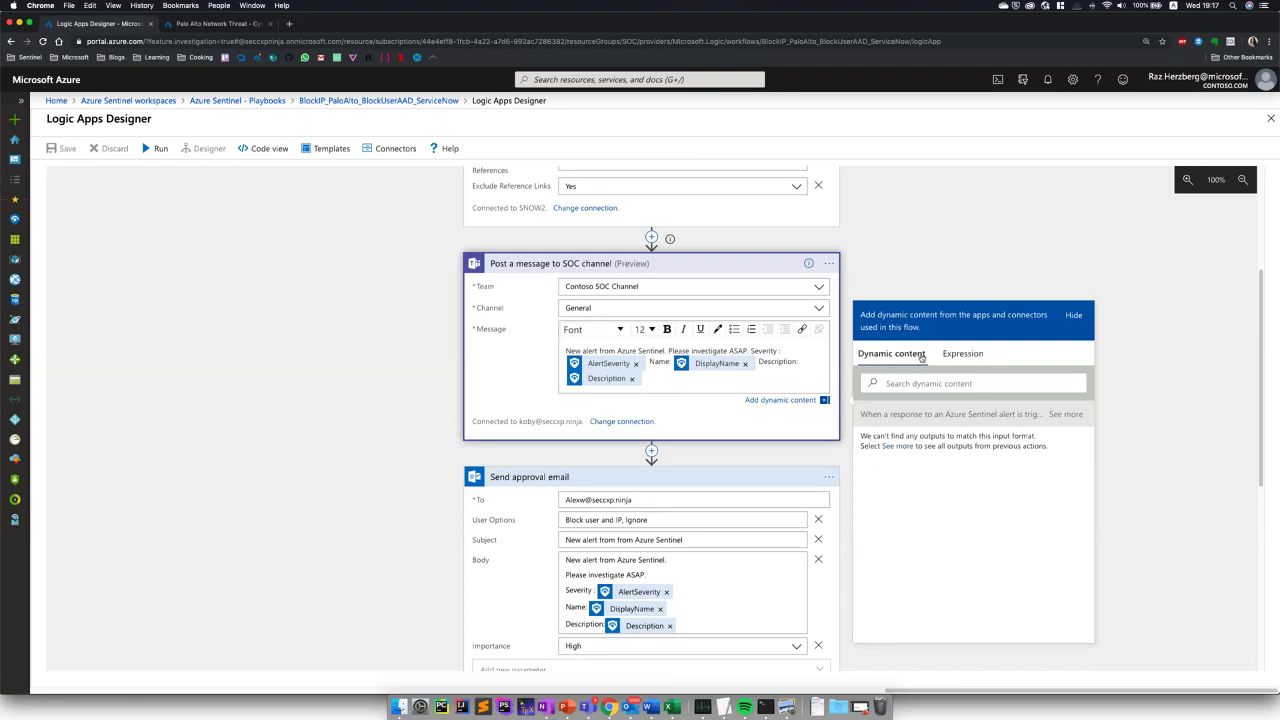
pyautogui.click(708, 579)
pyautogui.scroll(-5, 708, 579)
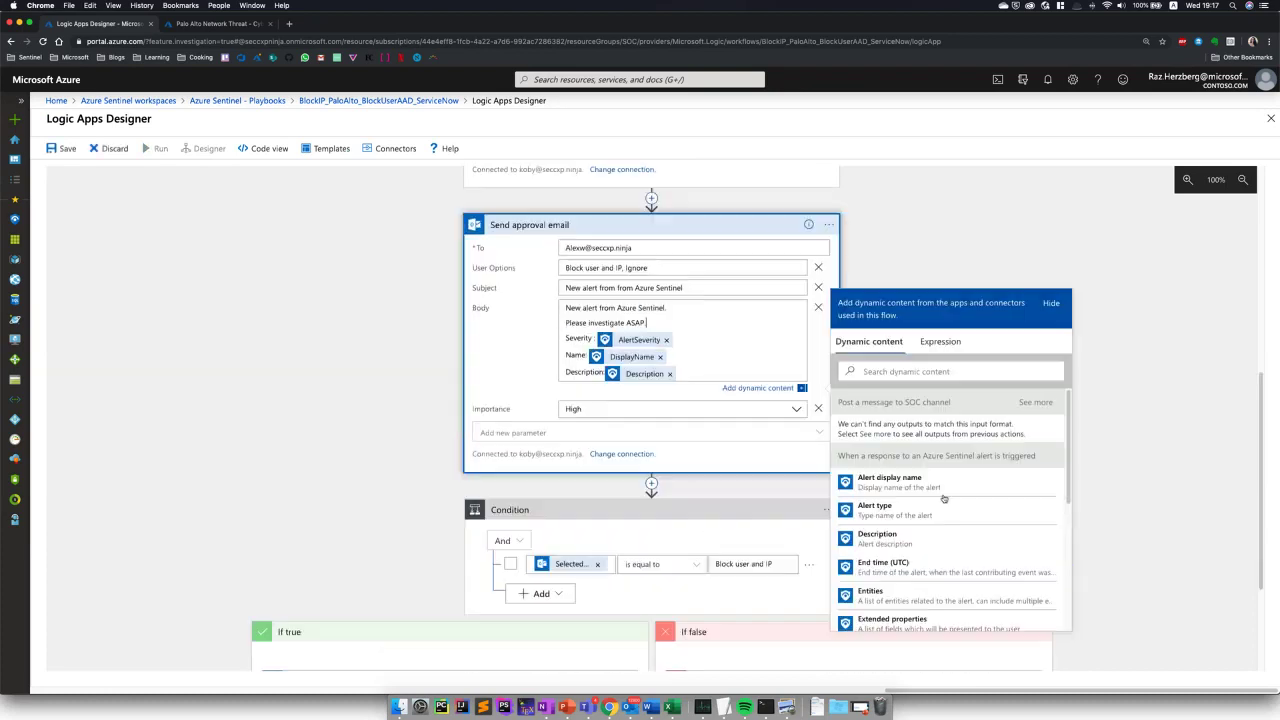
pyautogui.scroll(-2, 960, 567)
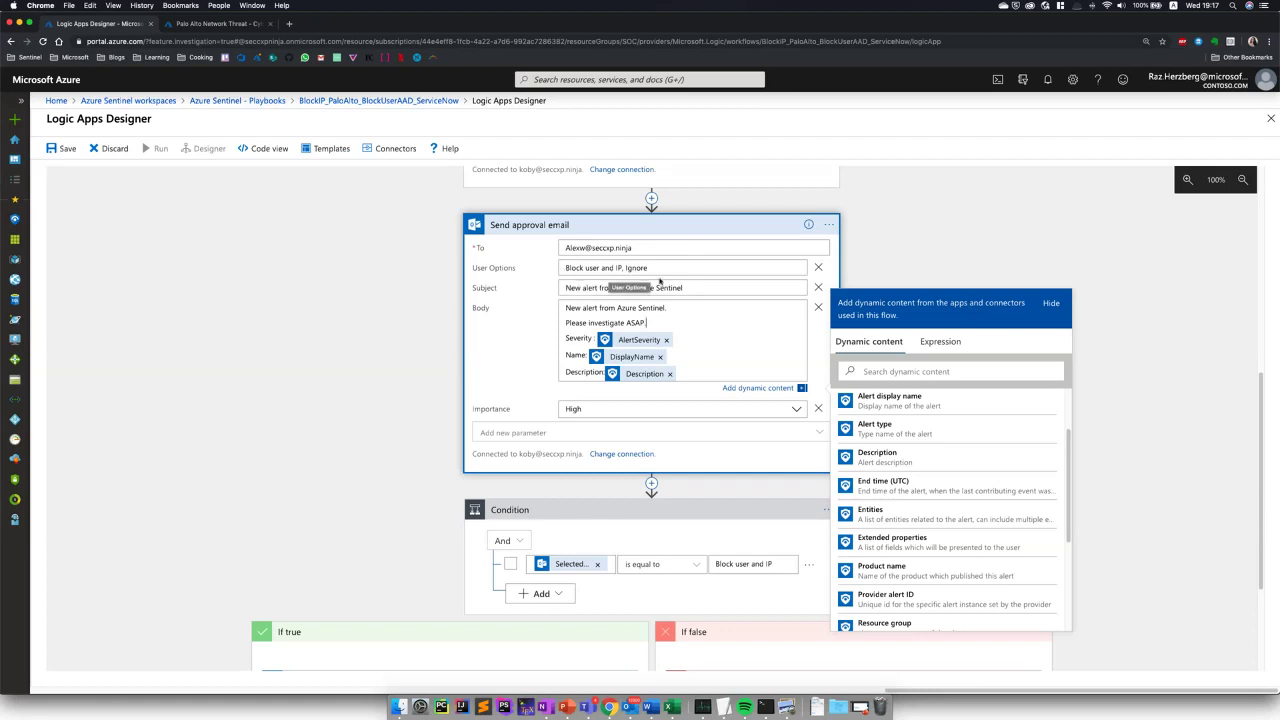
pyautogui.scroll(-1, 733, 348)
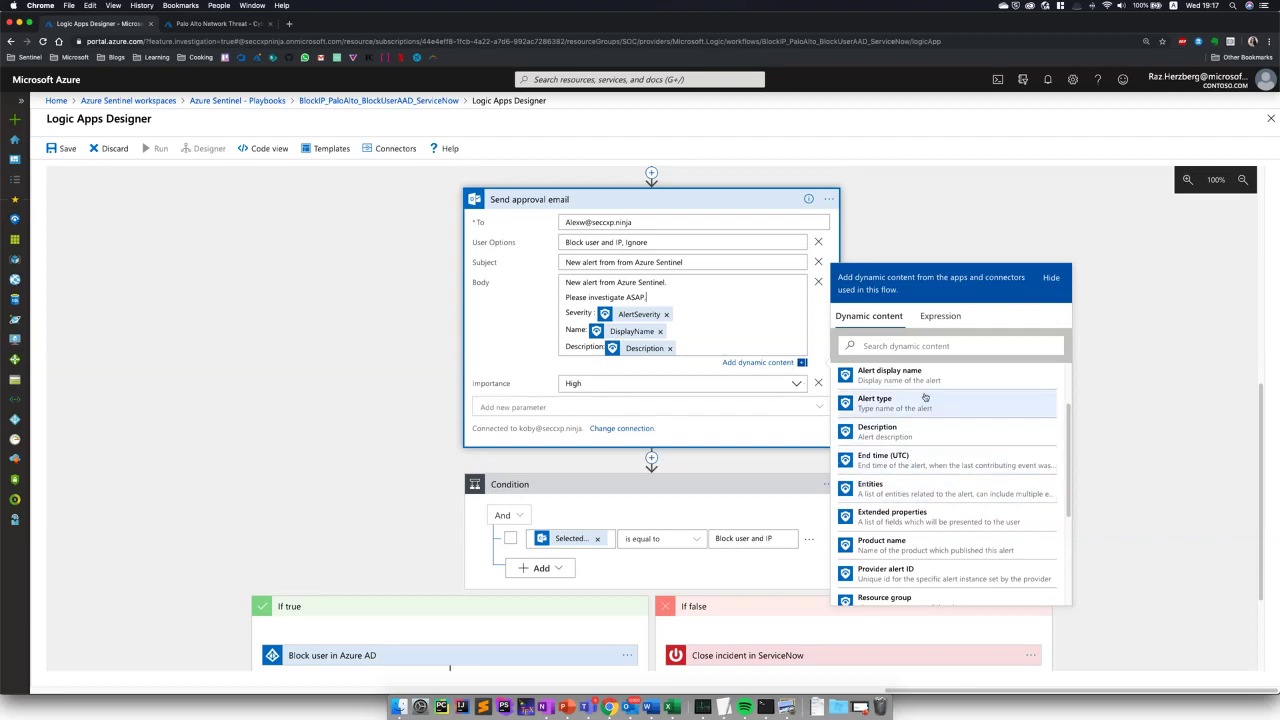
pyautogui.scroll(-3, 948, 455)
pyautogui.scroll(5, 948, 455)
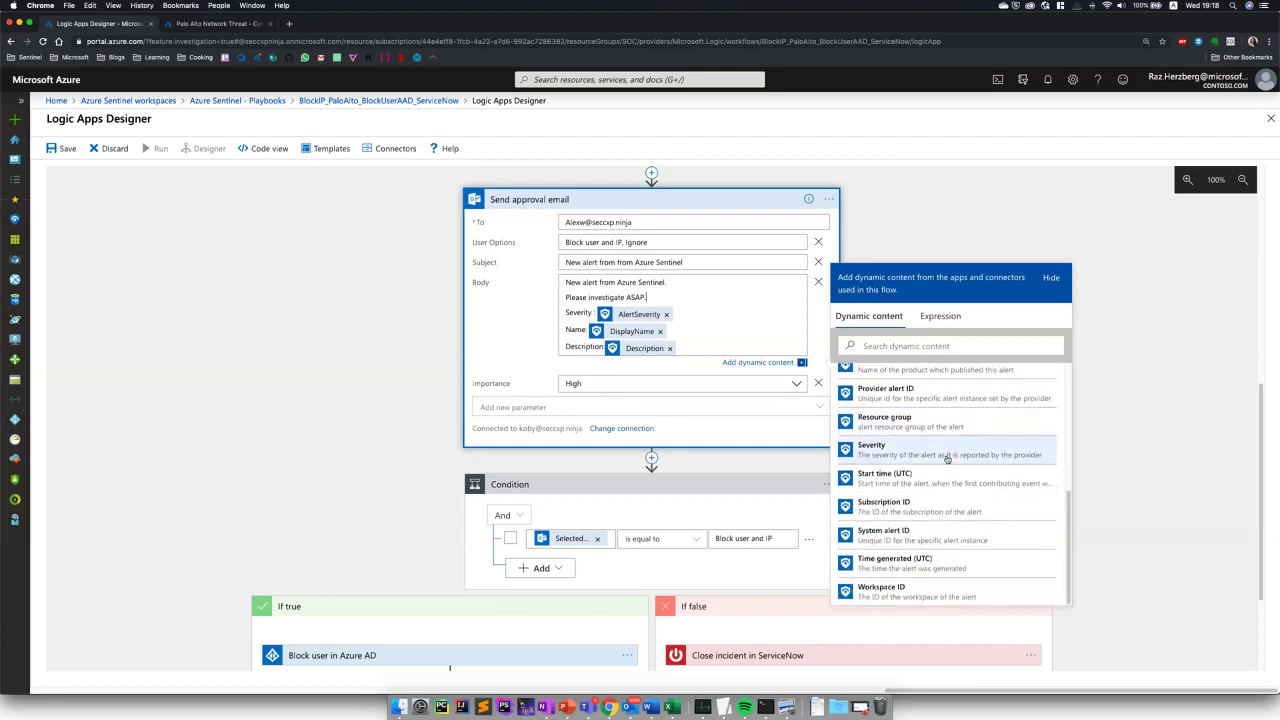
pyautogui.scroll(-3, 941, 533)
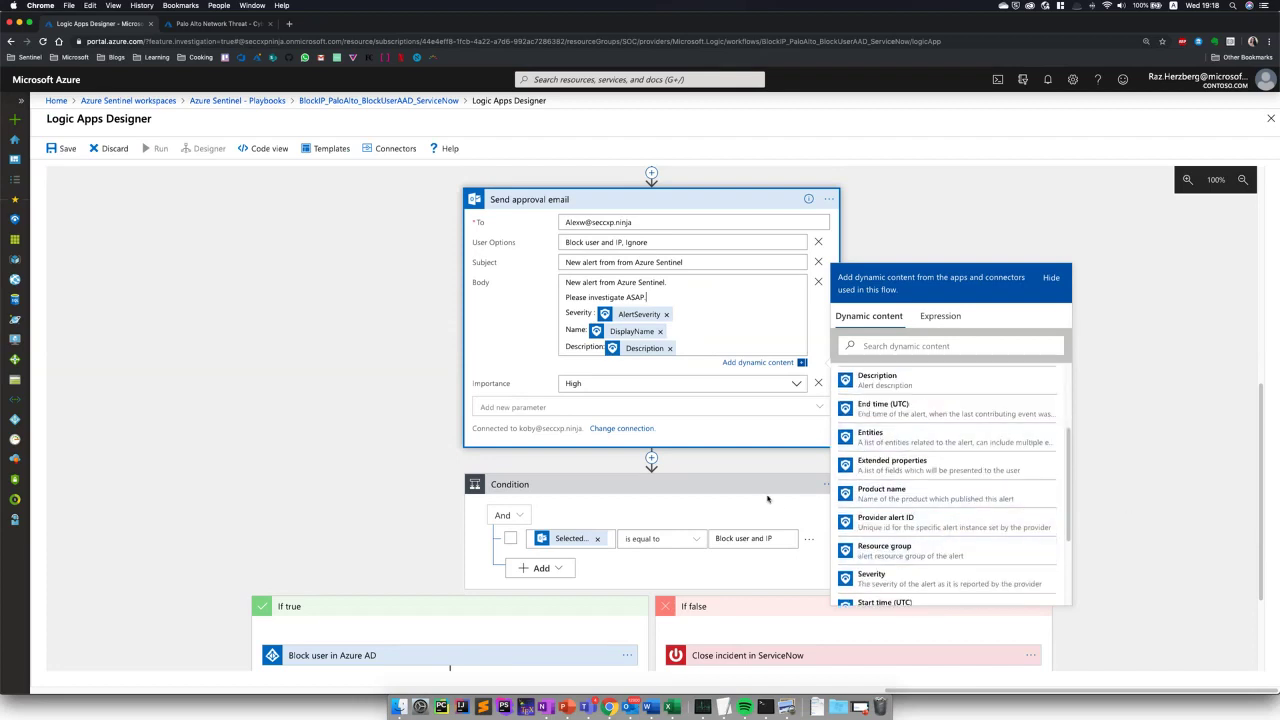
# Compare the approval email's user options with the condition and the actions in its true and false branches.
pyautogui.scroll(-2, 767, 498)
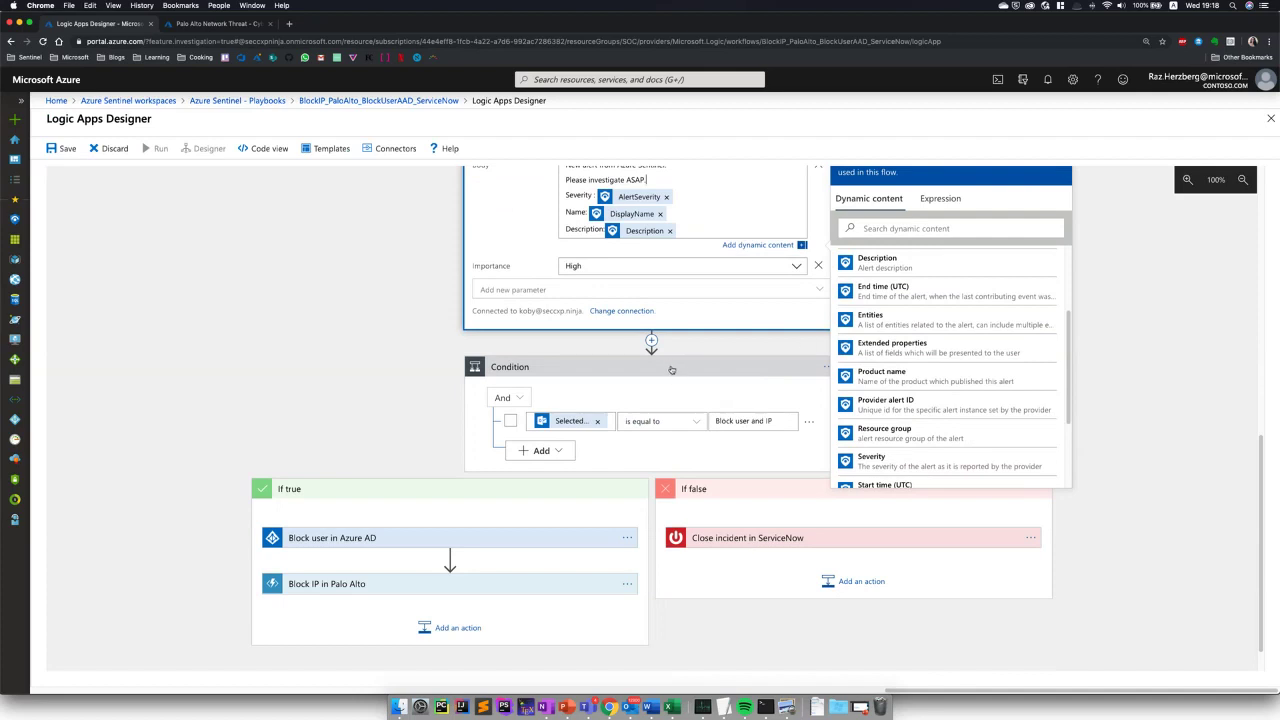
pyautogui.scroll(1, 637, 478)
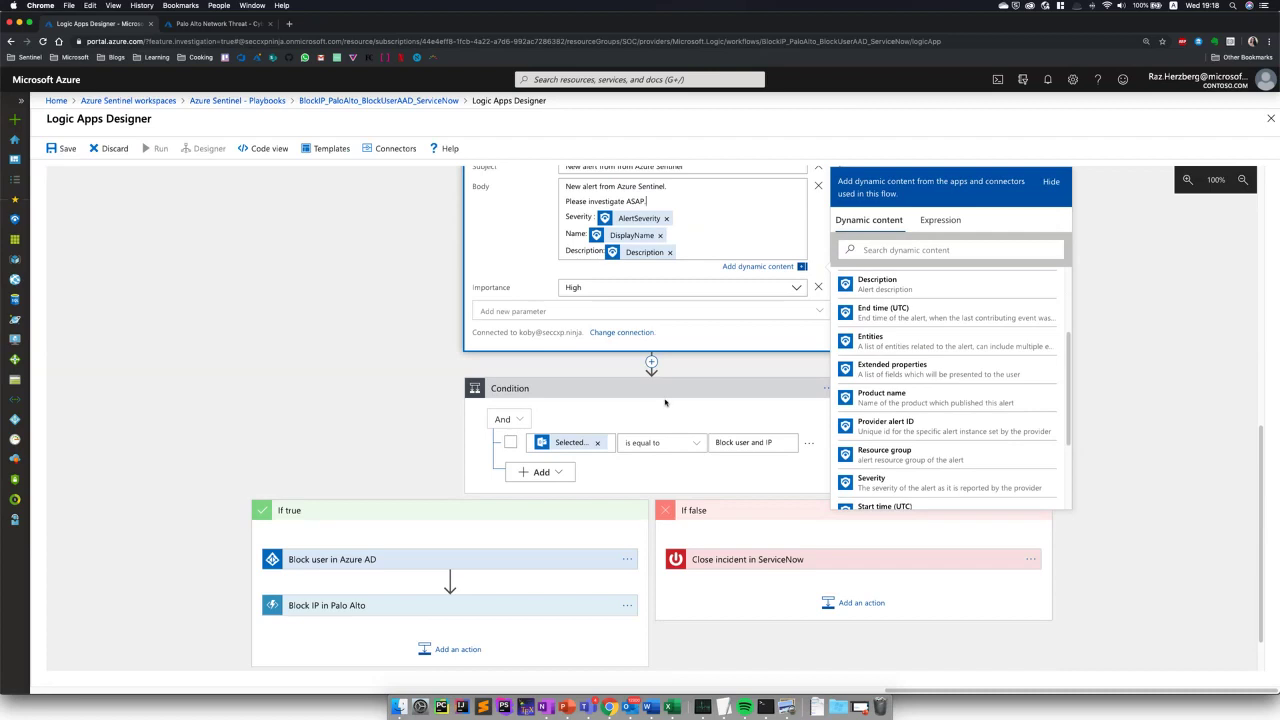
pyautogui.scroll(2, 668, 404)
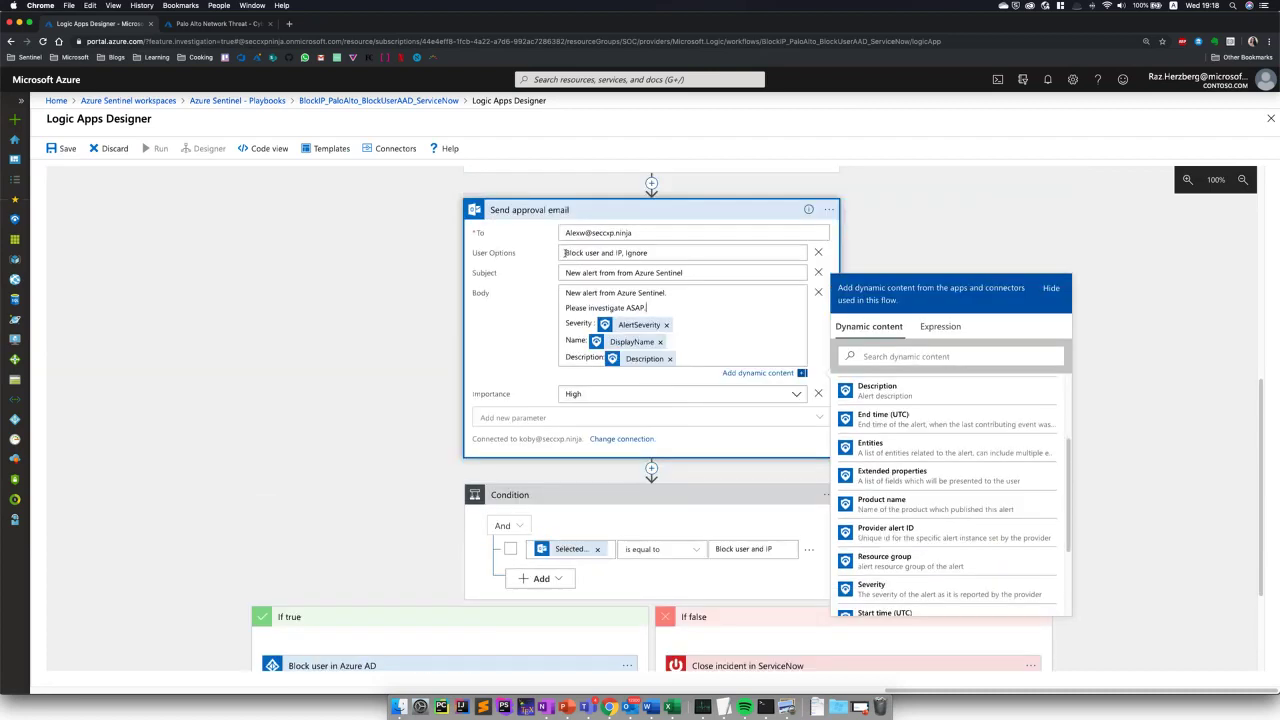
pyautogui.click(612, 252)
pyautogui.click(613, 253)
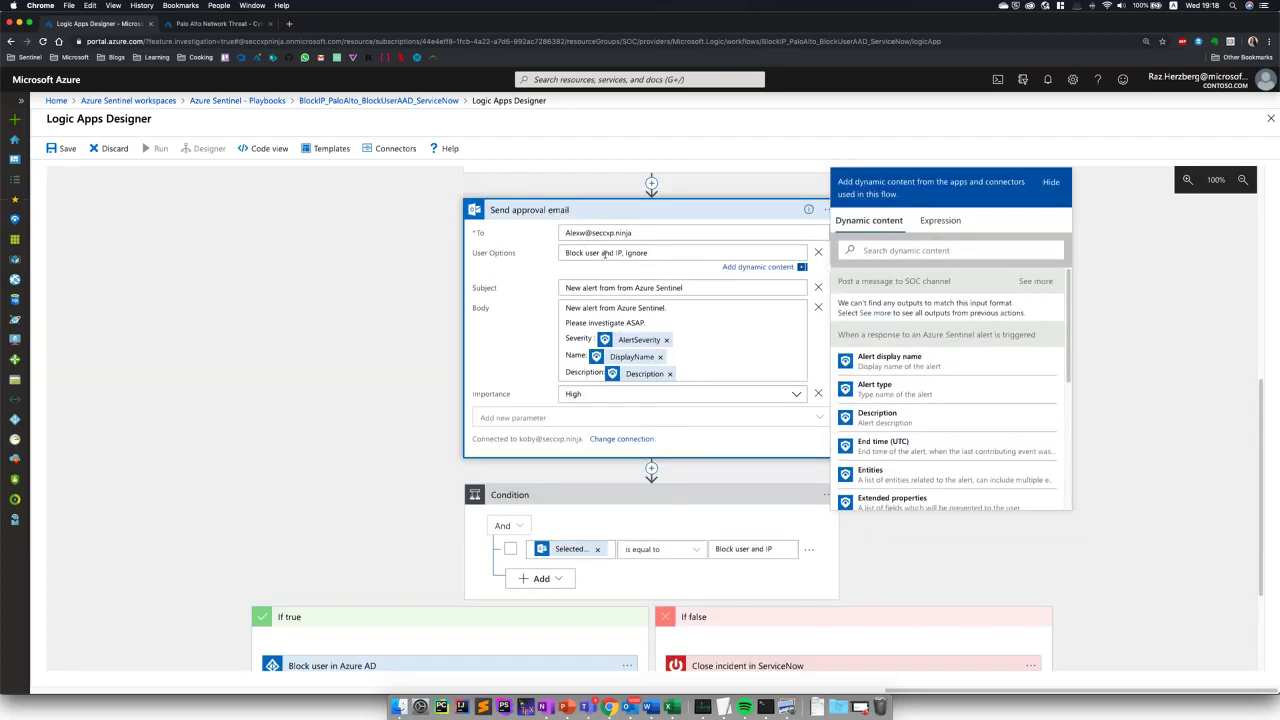
pyautogui.scroll(-3, 596, 571)
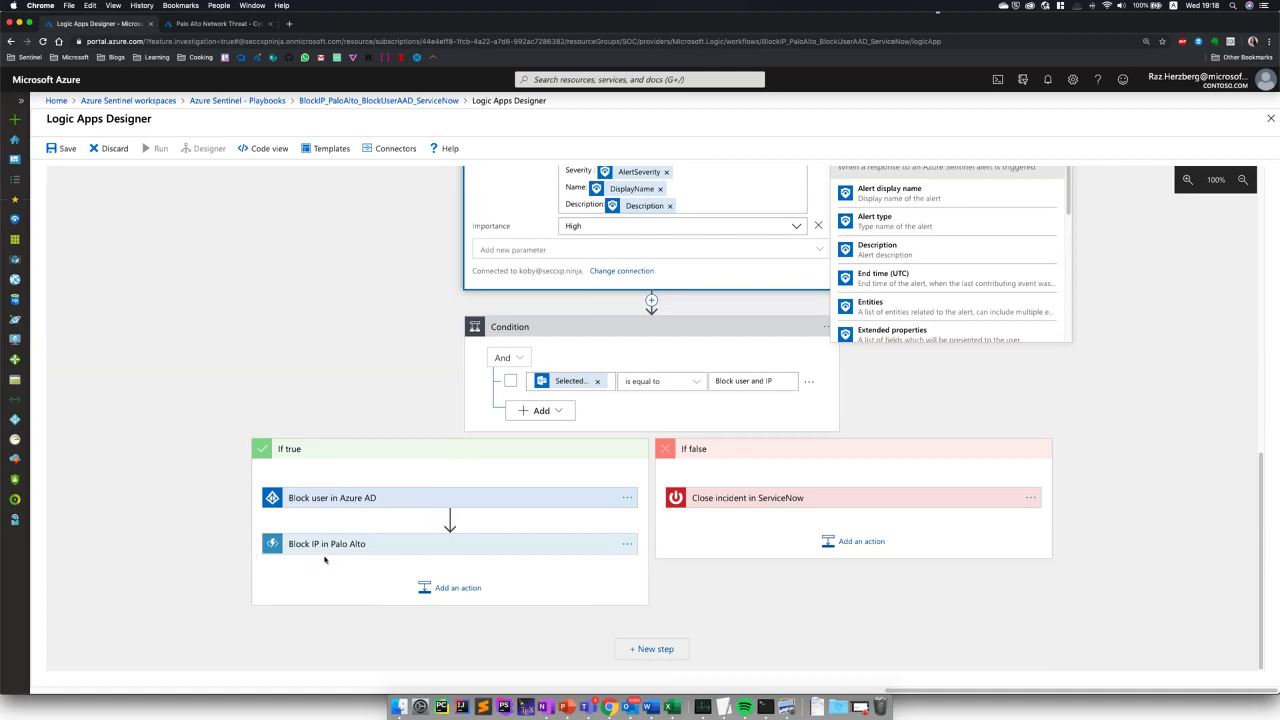
# Review the whole playbook flow from the alert trigger to the block and close-incident actions at a smaller page zoom.
pyautogui.scroll(15, 528, 532)
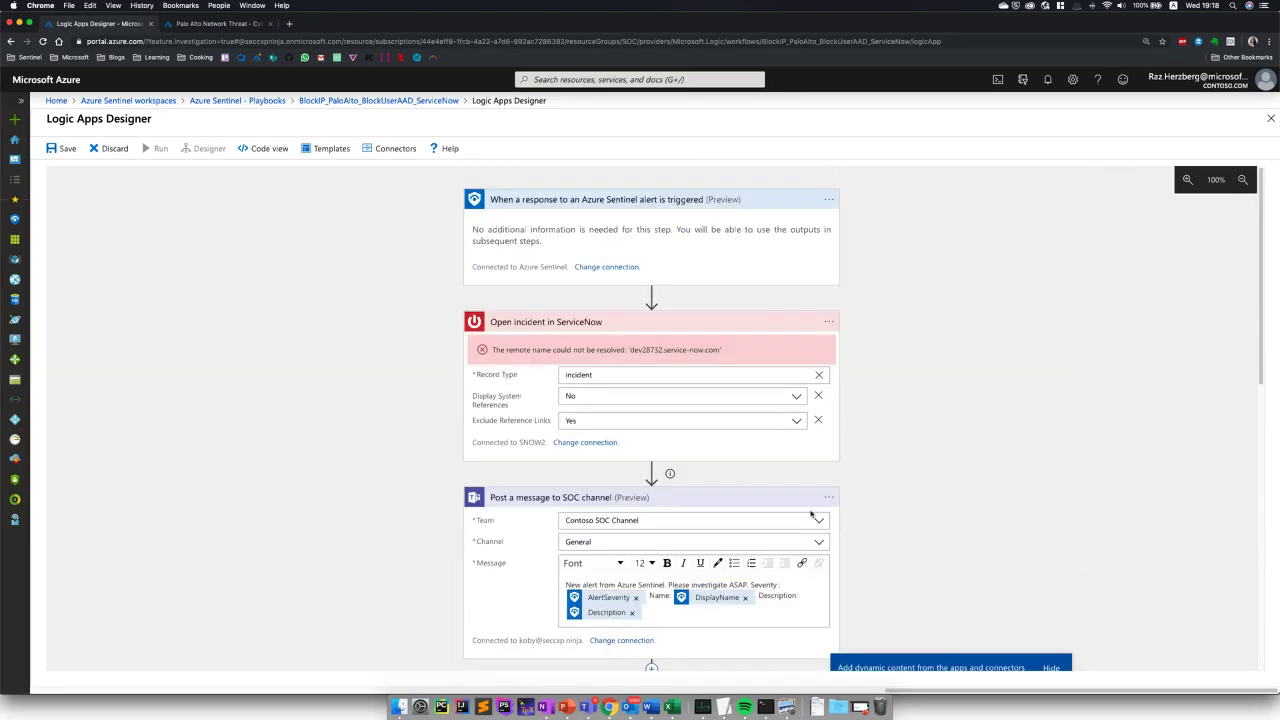
pyautogui.press('super+equal')
pyautogui.press('super+minus')
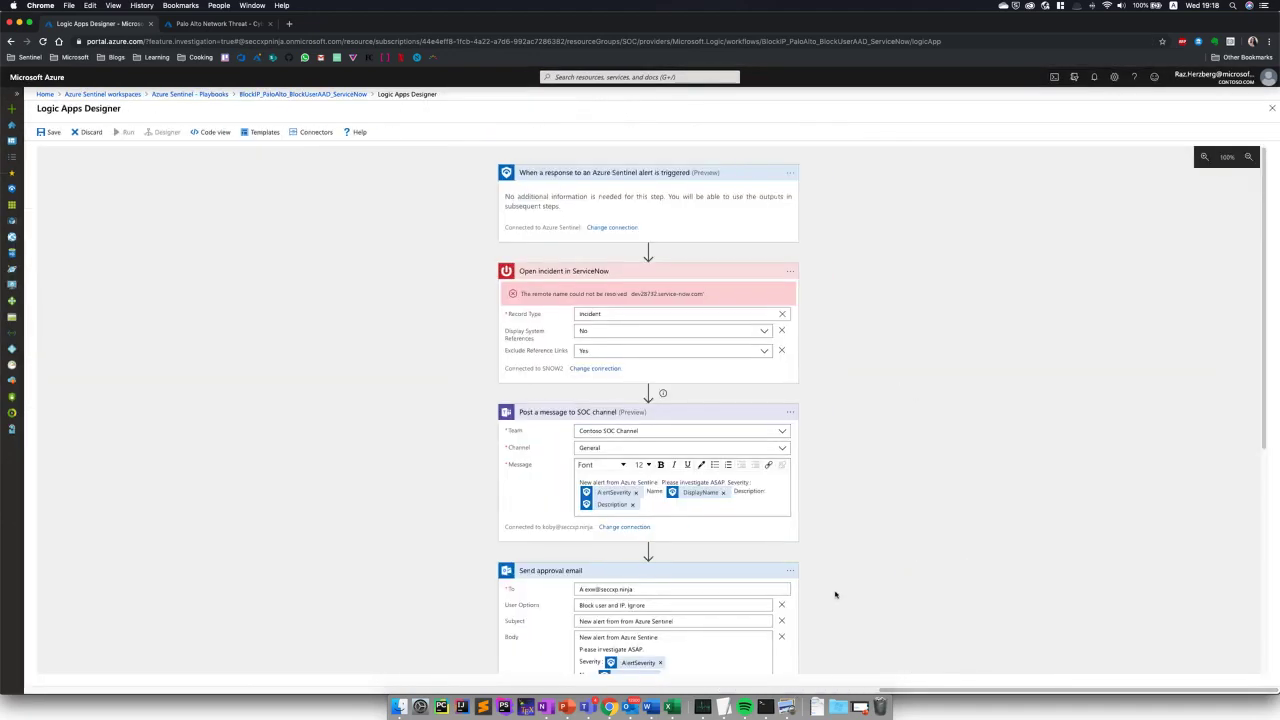
pyautogui.scroll(-5, 835, 595)
pyautogui.scroll(5, 831, 592)
pyautogui.scroll(-5, 600, 571)
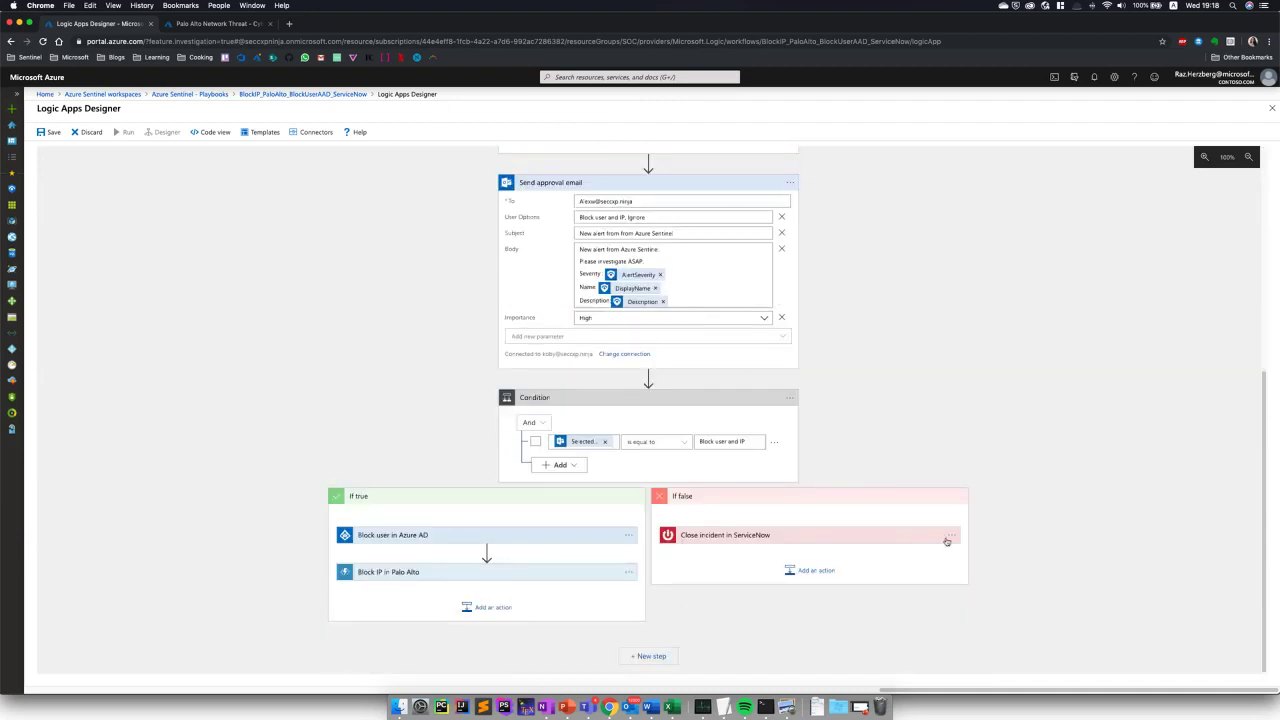
pyautogui.scroll(1, 958, 537)
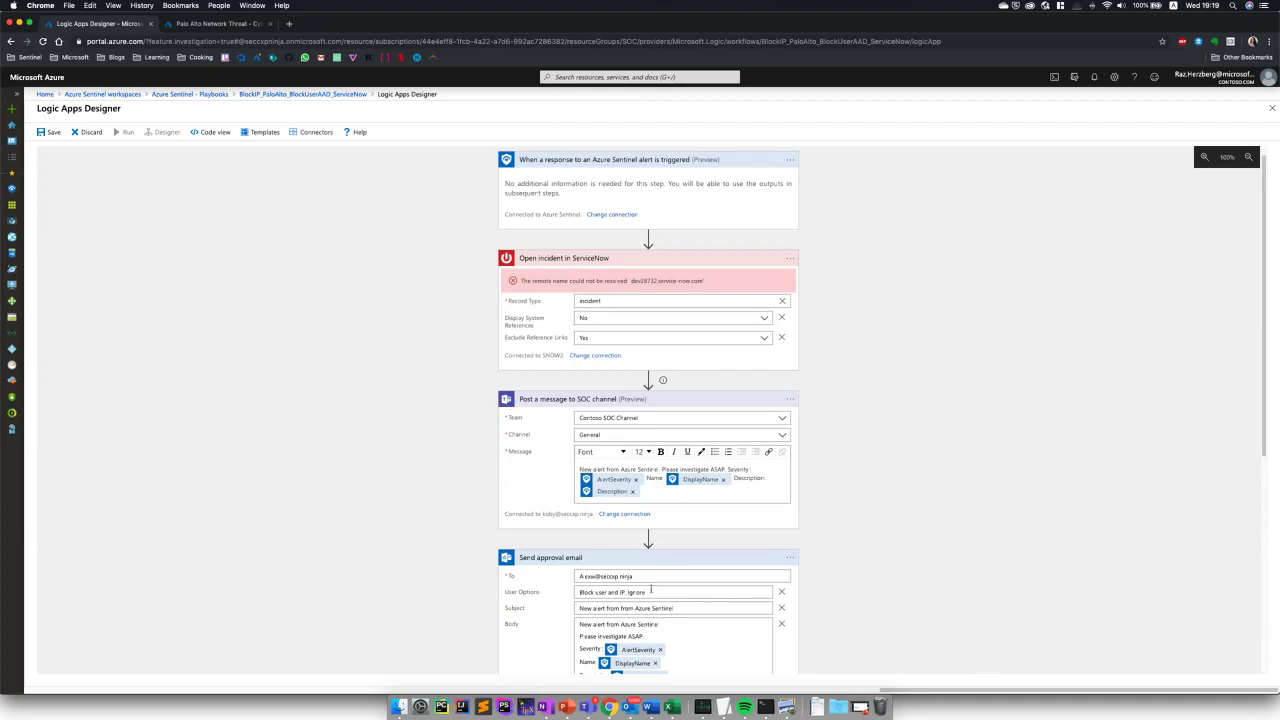
pyautogui.scroll(-4, 657, 591)
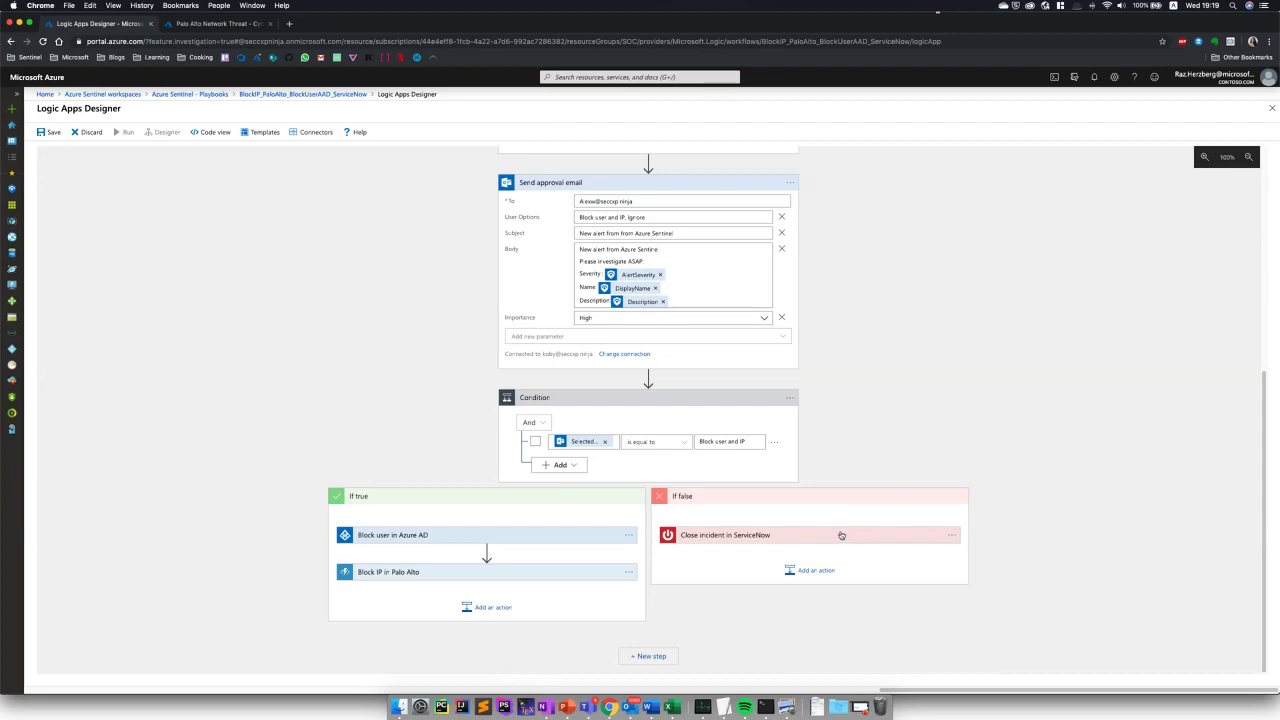
pyautogui.scroll(5, 914, 531)
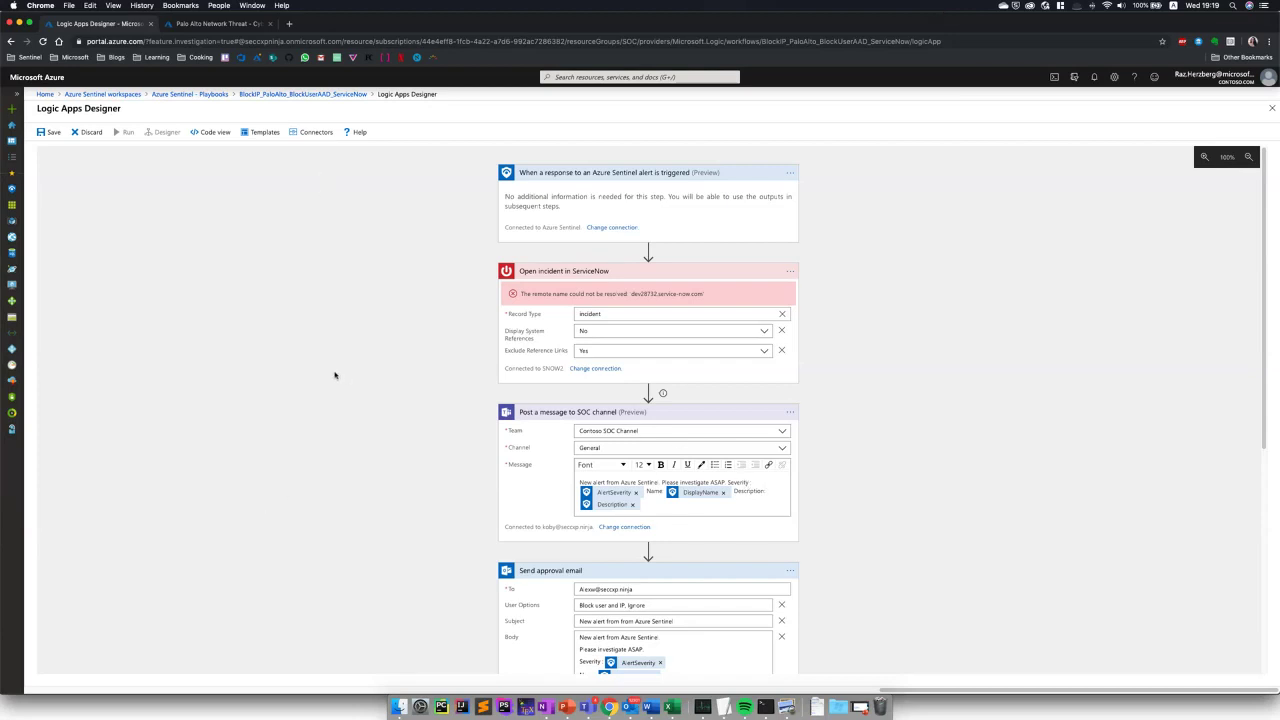
# Leave the Logic Apps Designer, discarding unsaved edits, and open the CyberSecurityDemo workspace's overview.
pyautogui.click(226, 95)
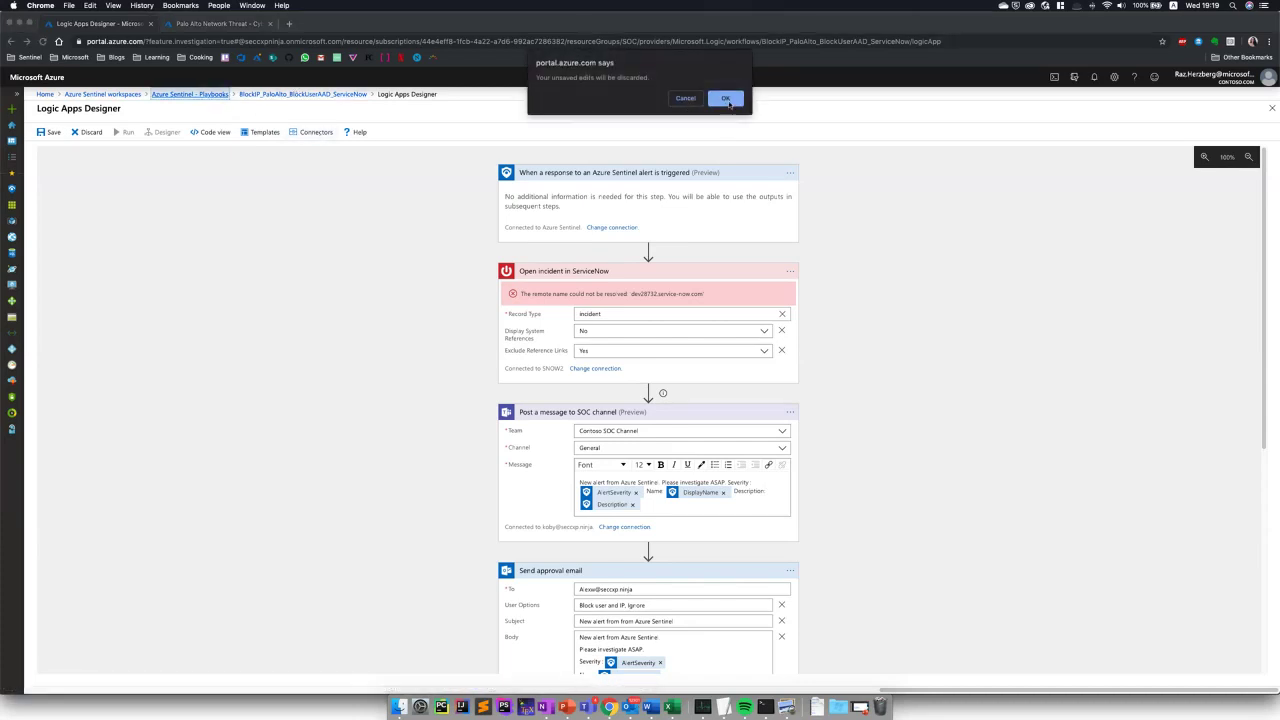
pyautogui.click(685, 98)
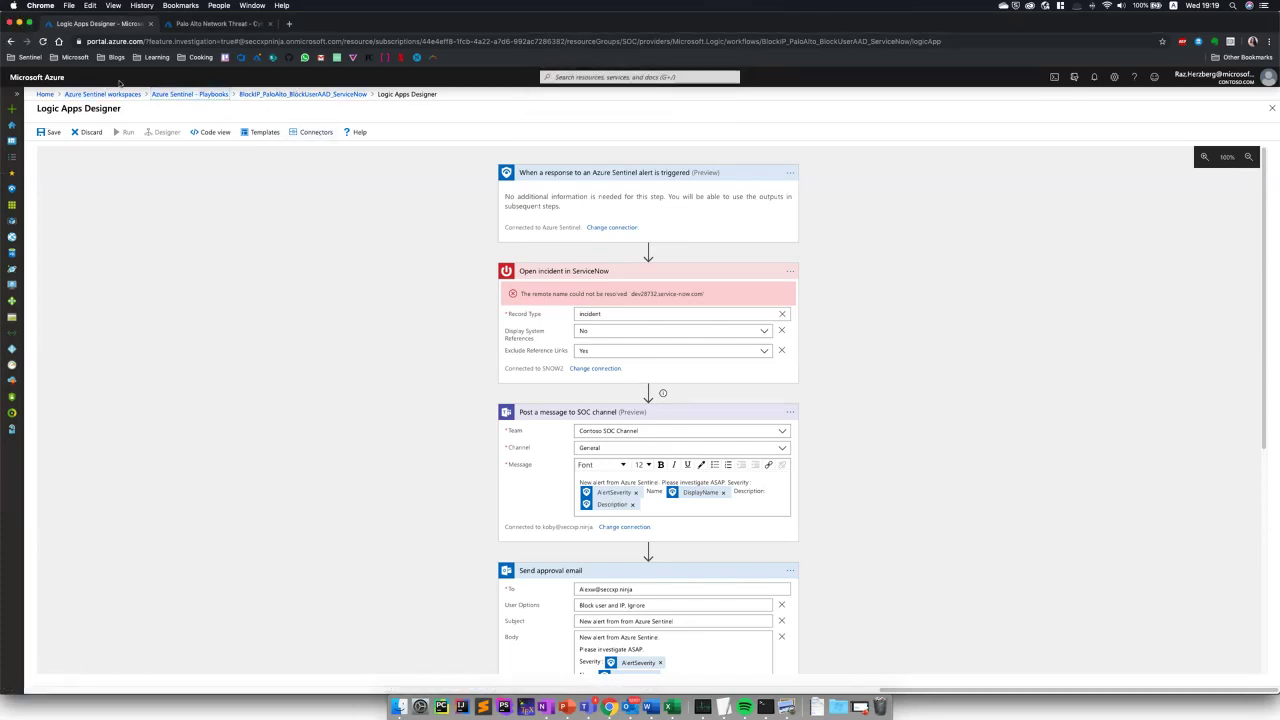
pyautogui.click(122, 97)
pyautogui.click(725, 99)
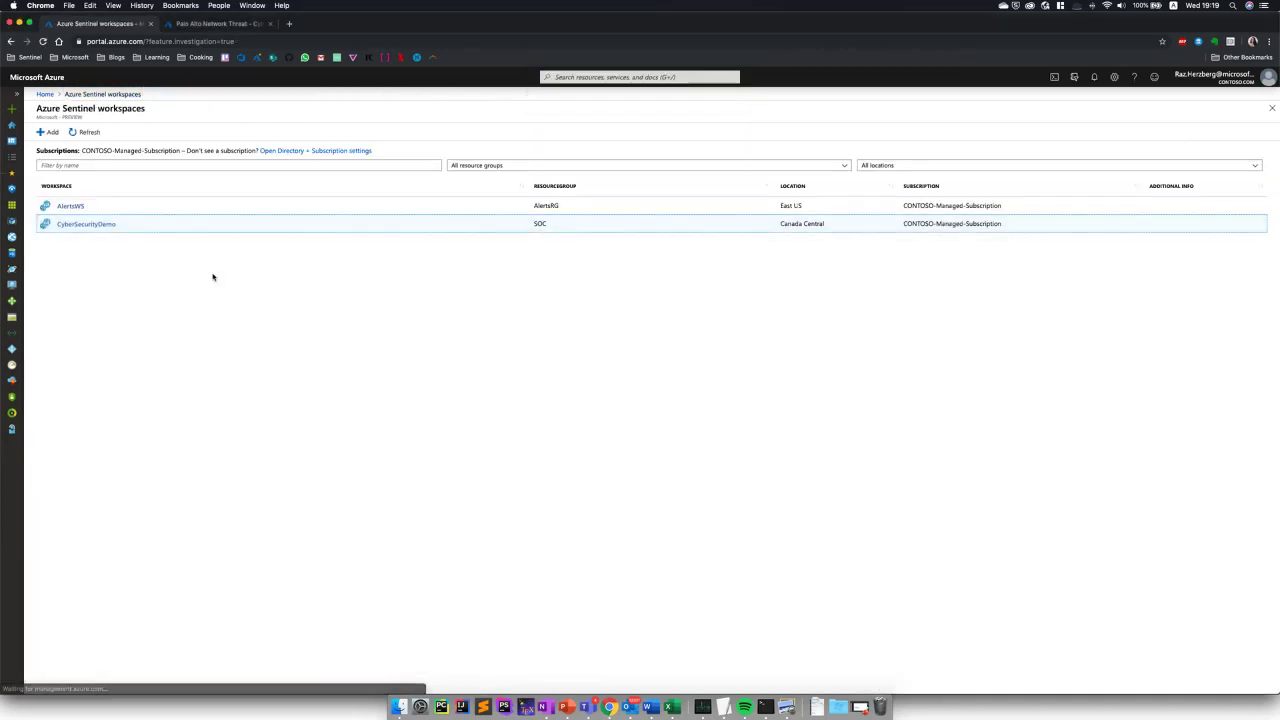
pyautogui.click(106, 225)
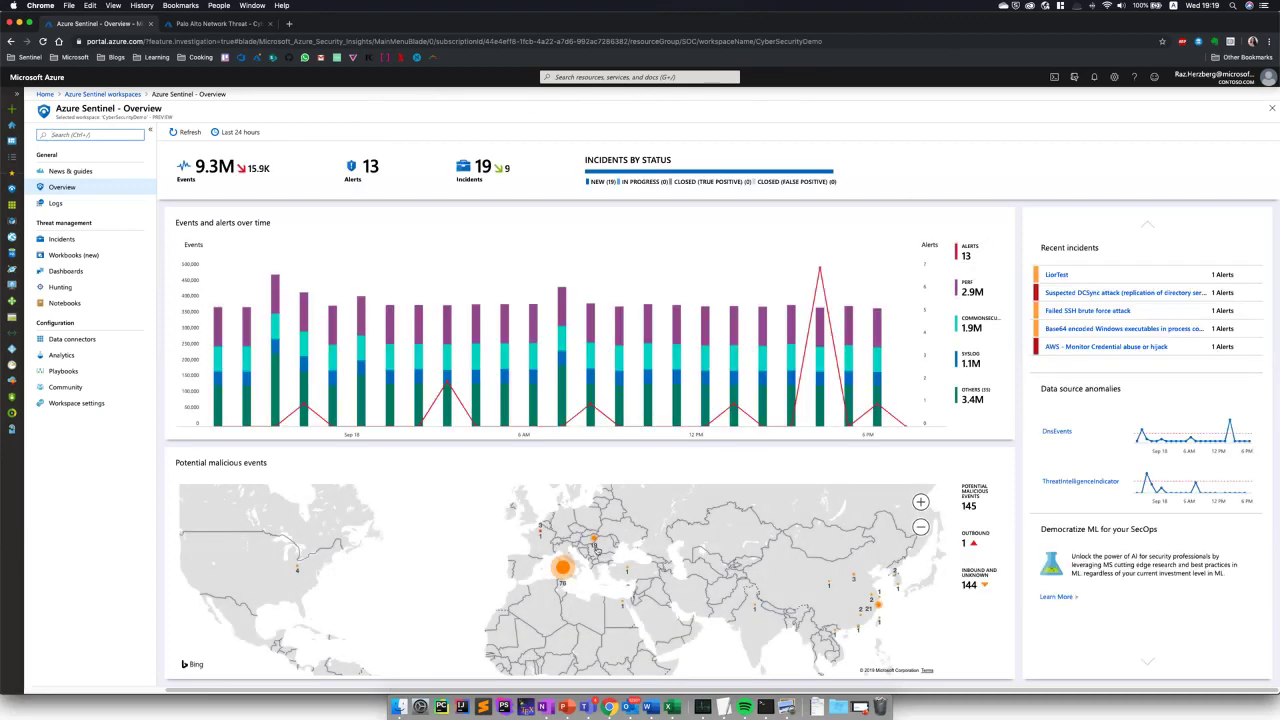
# Switch to PowerPoint and start the slide show "Identifying Threat Hunting opportunities in your data".
pyautogui.click(588, 714)
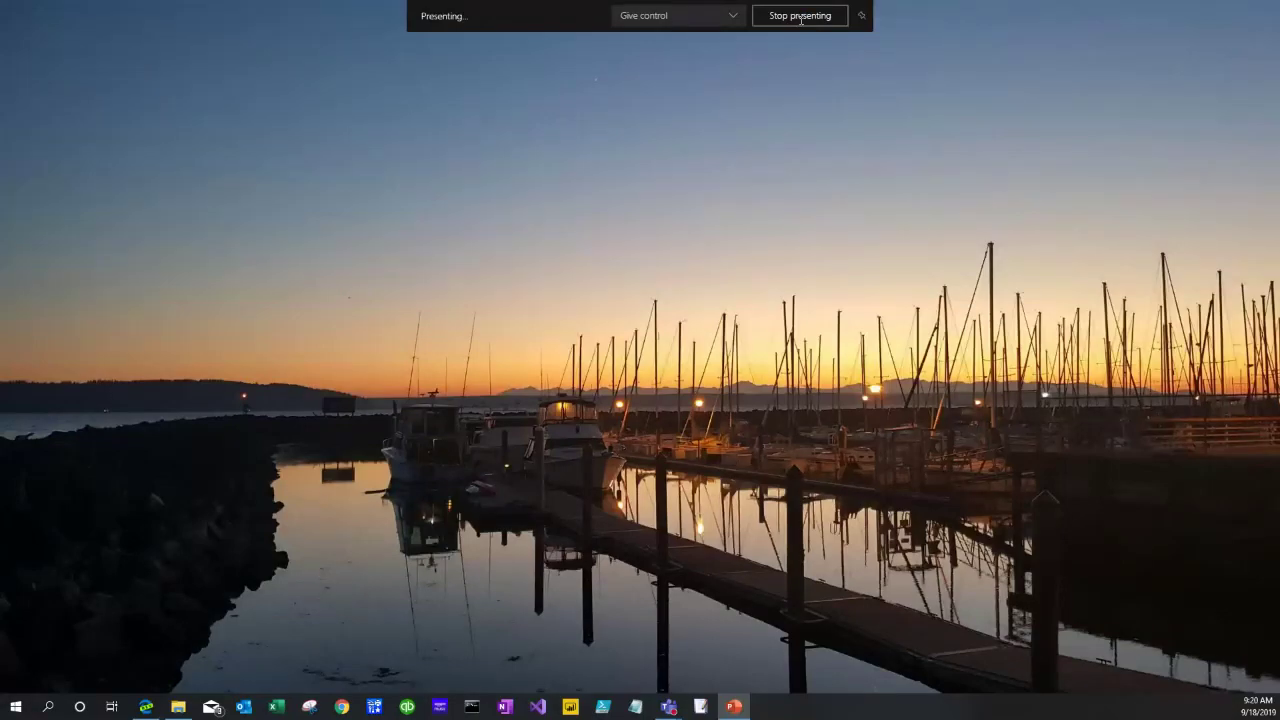
pyautogui.press('F5')
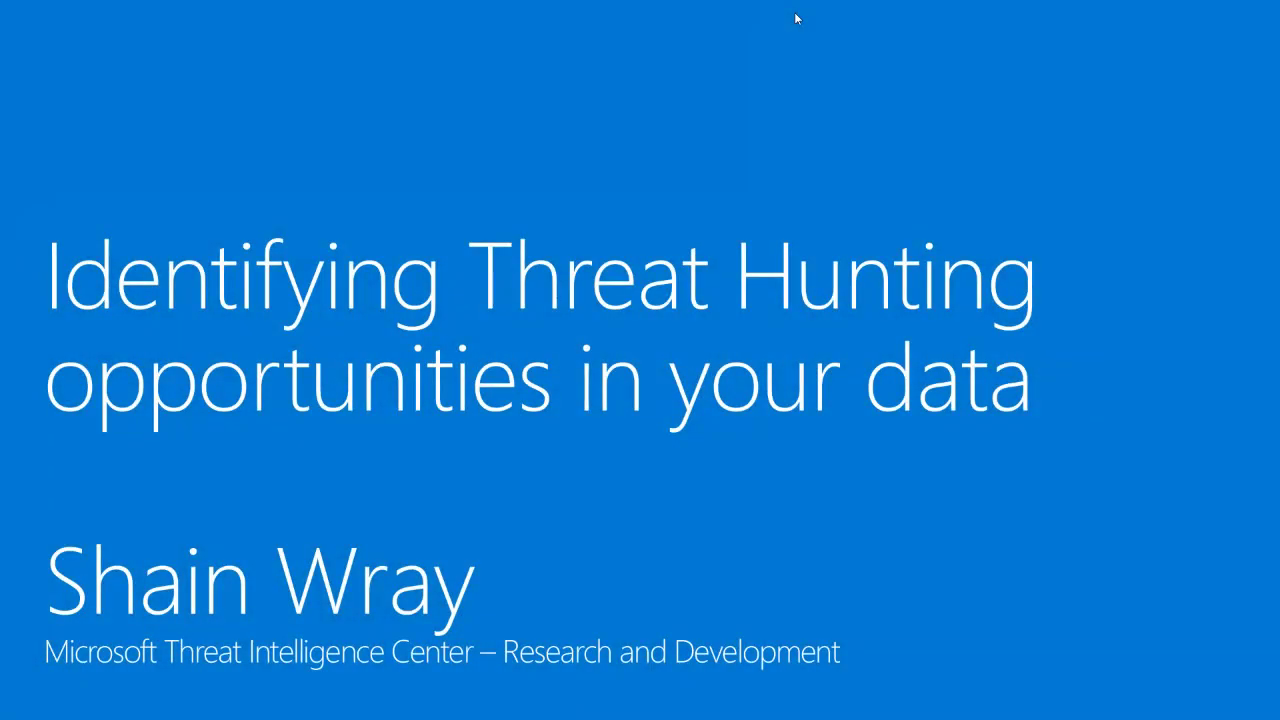